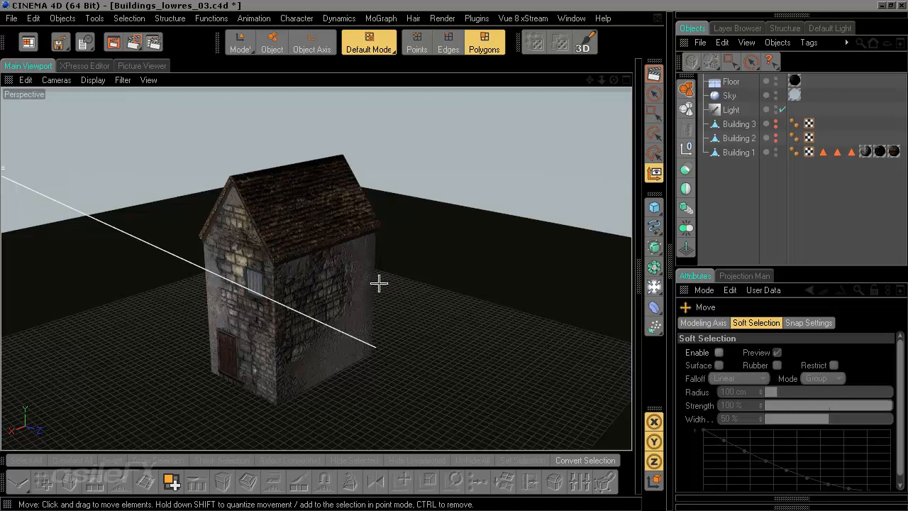
Step: Add a cube primitive to the scene beside the stone house
scroll(381, 287, up, 2)
alt+drag(341, 318, 542, 268)
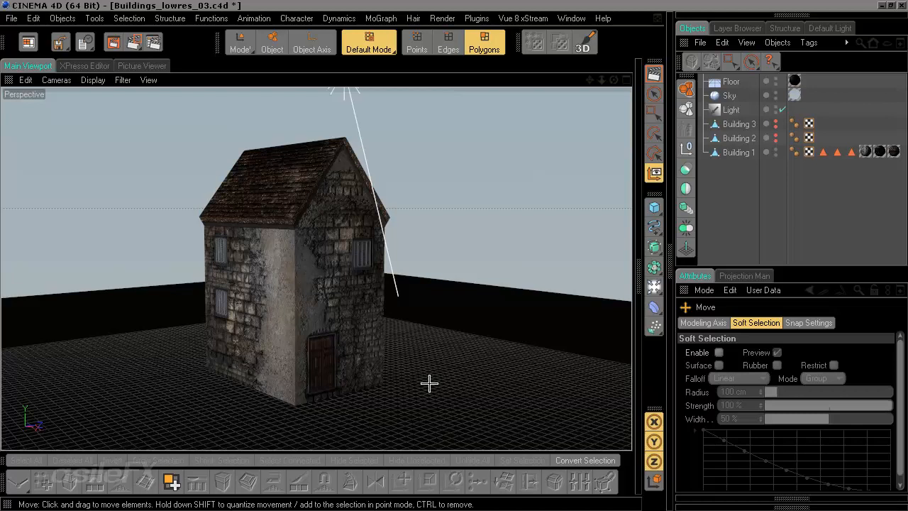
scroll(429, 381, up, 4)
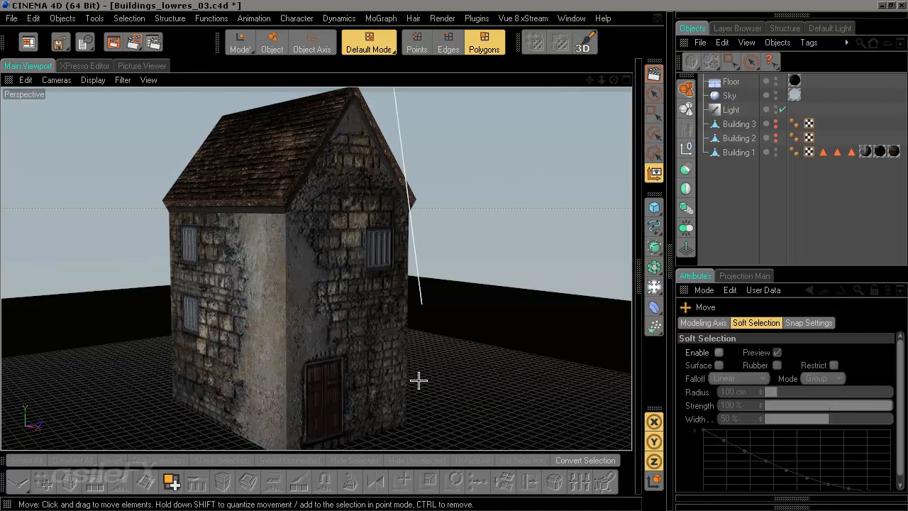
alt+middle_drag(427, 348, 483, 314)
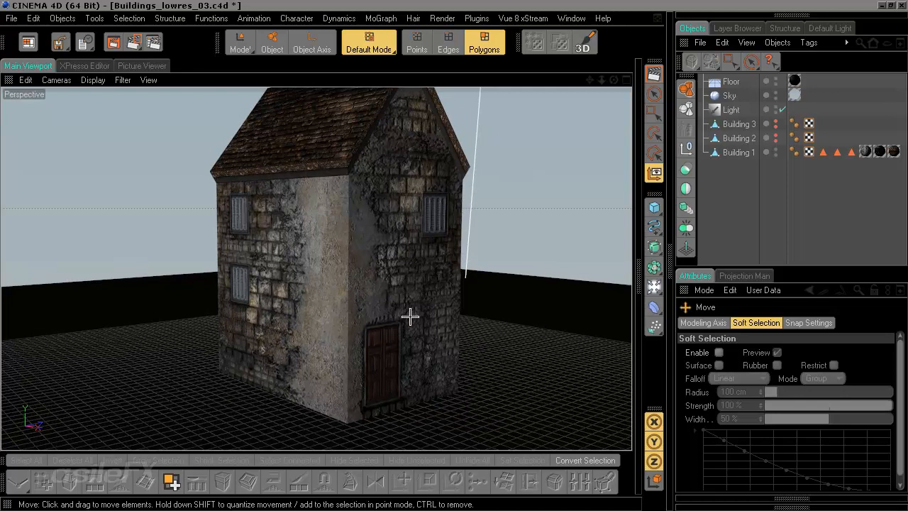
alt+drag(406, 302, 405, 348)
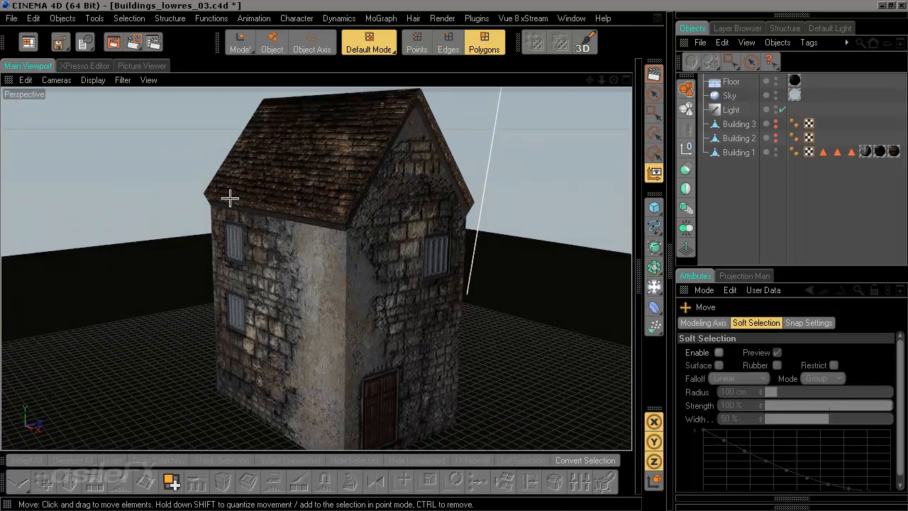
click(654, 206)
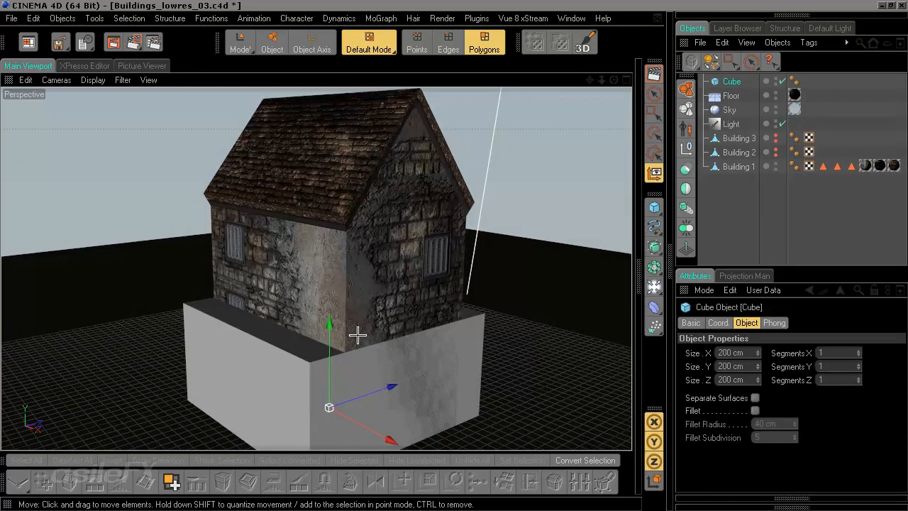
Step: Move the cube up and over toward the house's left side
drag(333, 352, 334, 275)
drag(332, 331, 324, 330)
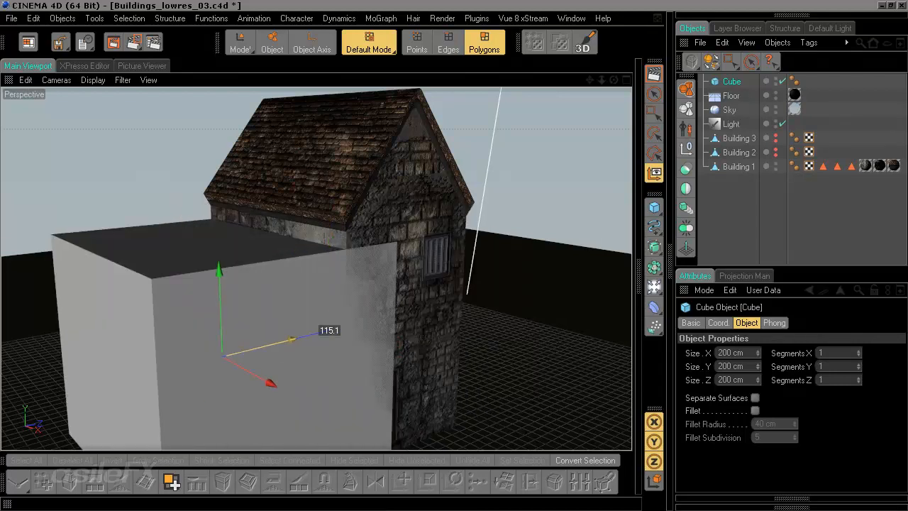
alt+middle_drag(397, 338, 433, 300)
alt+right_drag(391, 339, 211, 349)
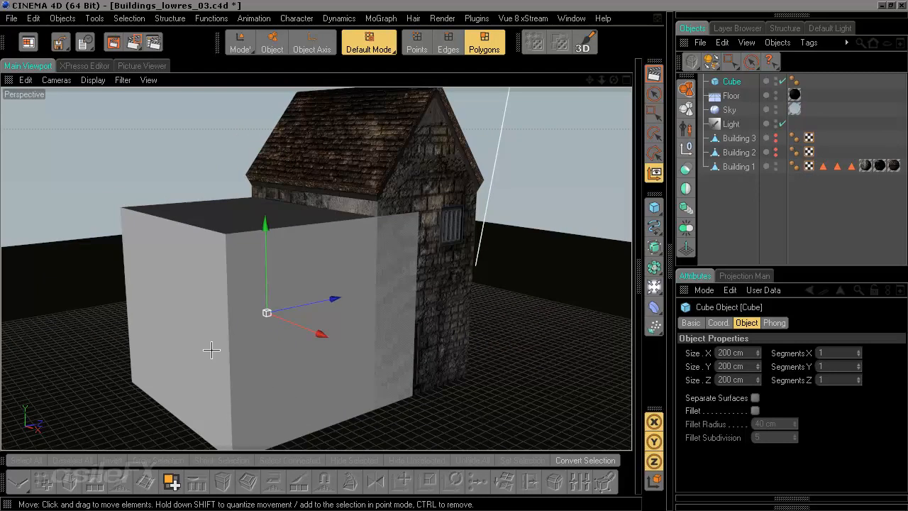
Step: Scale the cube into a tall narrow column, about 25 cm by 122 cm by 15 cm
click(240, 43)
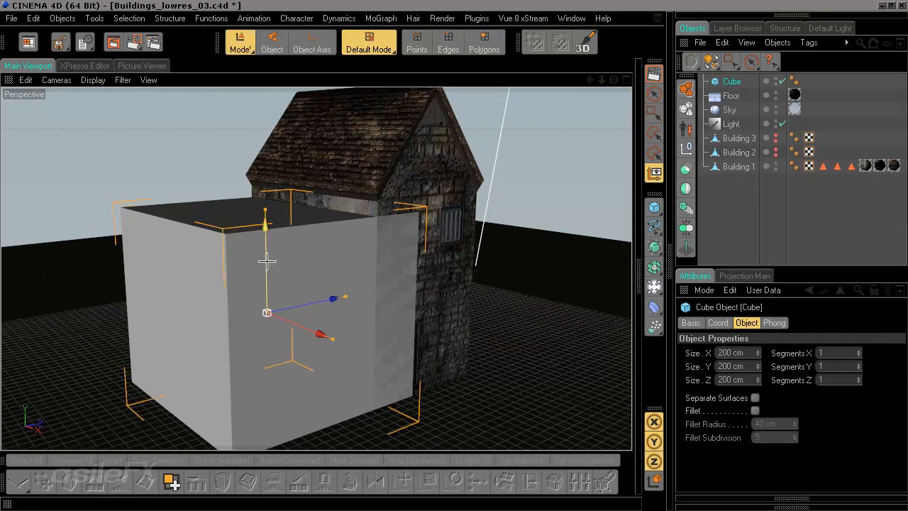
drag(344, 297, 290, 307)
drag(332, 338, 275, 311)
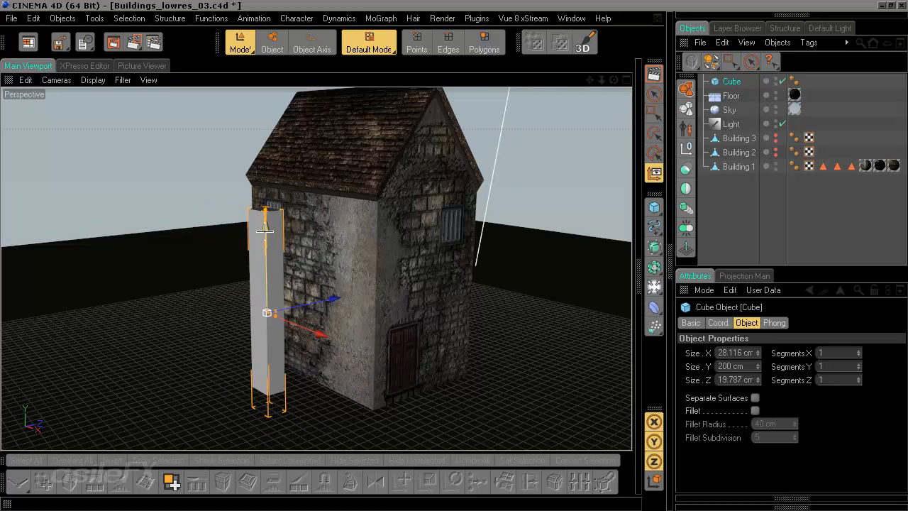
drag(265, 231, 265, 113)
alt+middle_drag(287, 278, 324, 382)
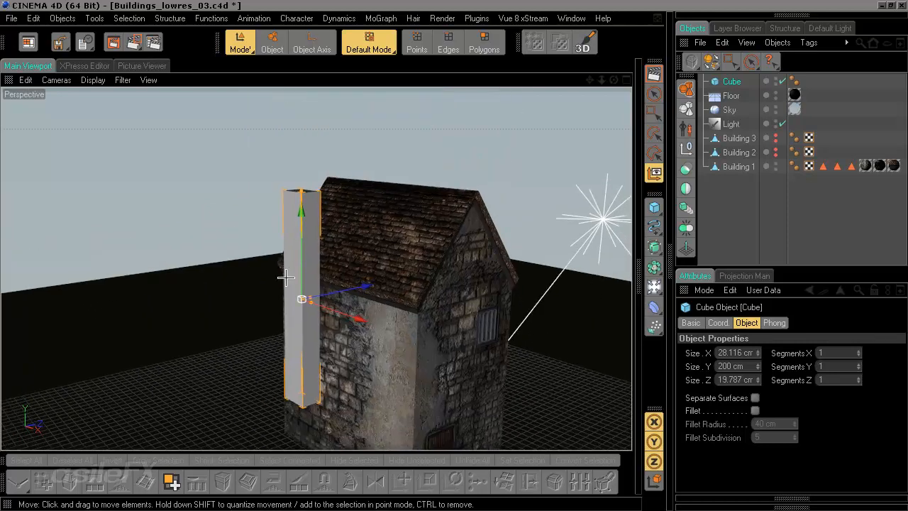
drag(300, 189, 300, 233)
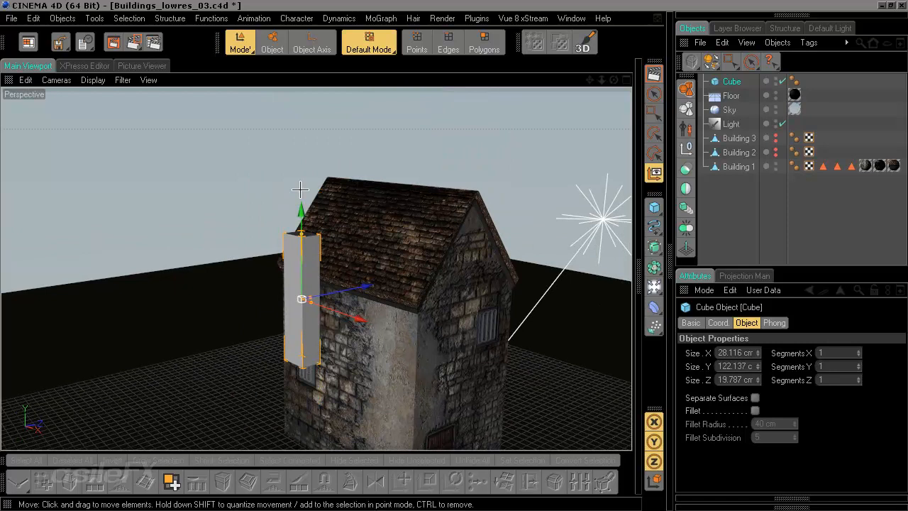
scroll(293, 314, up, 3)
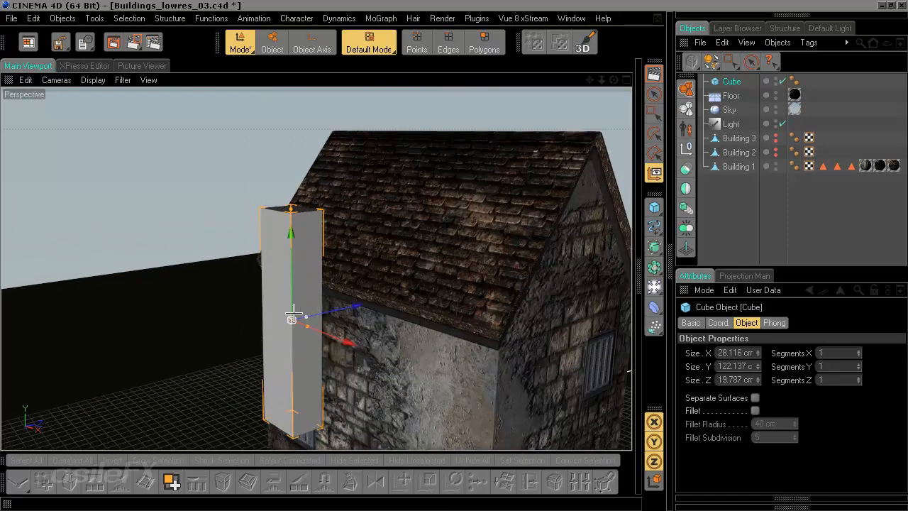
alt+drag(294, 313, 320, 374)
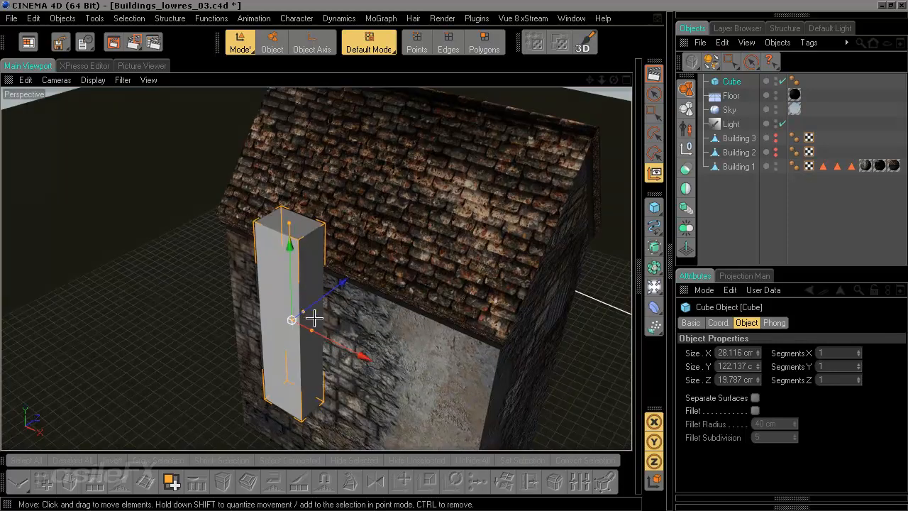
drag(304, 311, 299, 314)
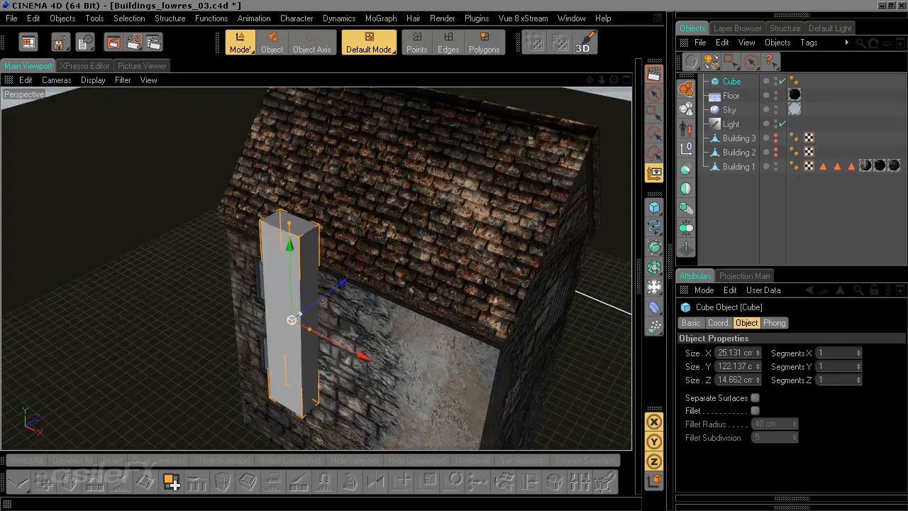
Step: Position the column so it sits on the house's roof as a chimney
alt+drag(338, 361, 393, 247)
alt+middle_drag(540, 224, 462, 286)
alt+drag(462, 285, 419, 238)
alt+drag(399, 302, 399, 311)
drag(329, 328, 340, 344)
drag(382, 319, 405, 319)
scroll(382, 318, up, 2)
scroll(381, 318, up, 2)
drag(345, 370, 339, 351)
Step: Make the chimney cube editable and select its top polygon
key(c)
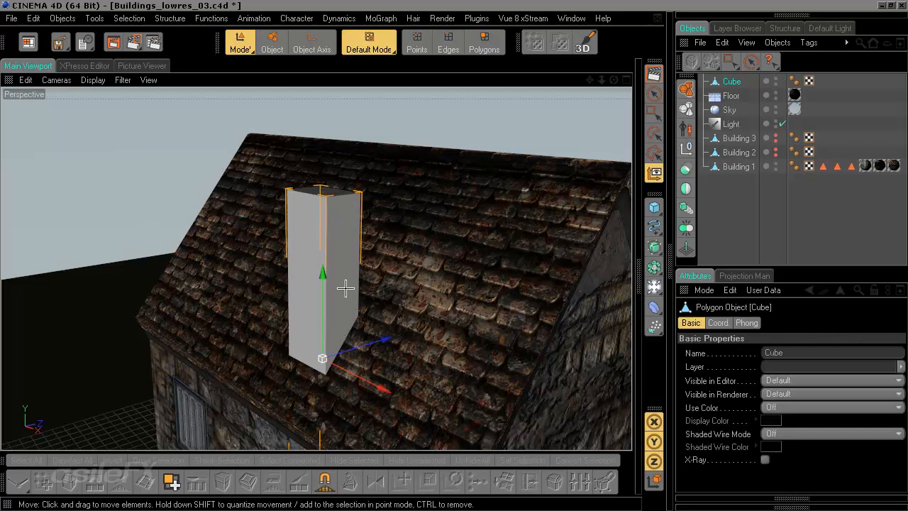
alt+drag(345, 288, 352, 345)
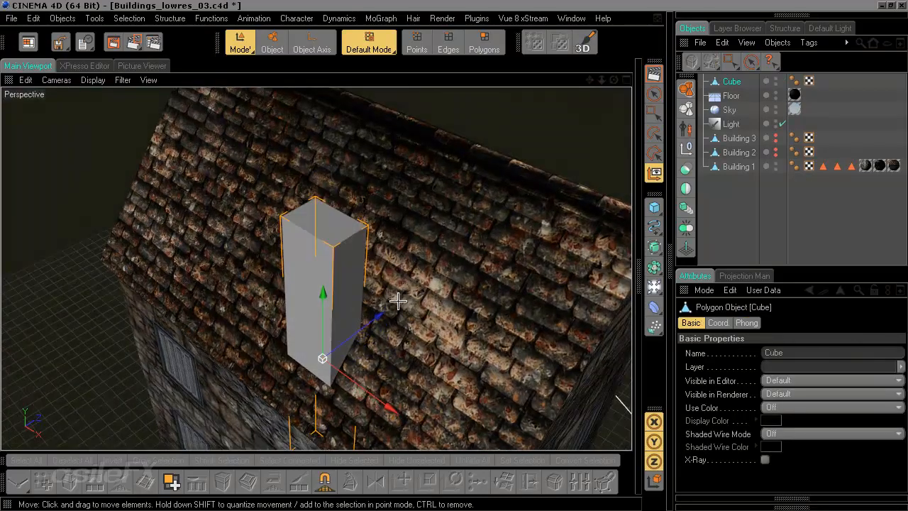
alt+drag(398, 302, 394, 275)
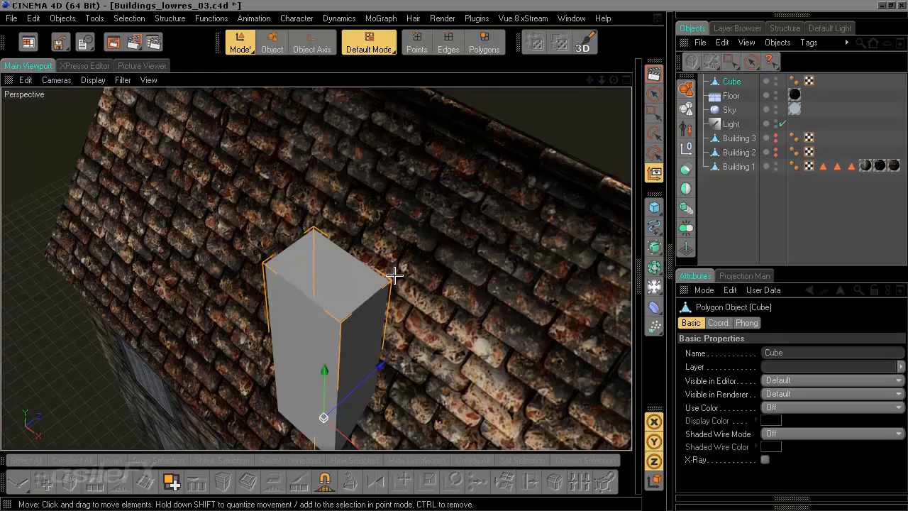
scroll(395, 262, up, 2)
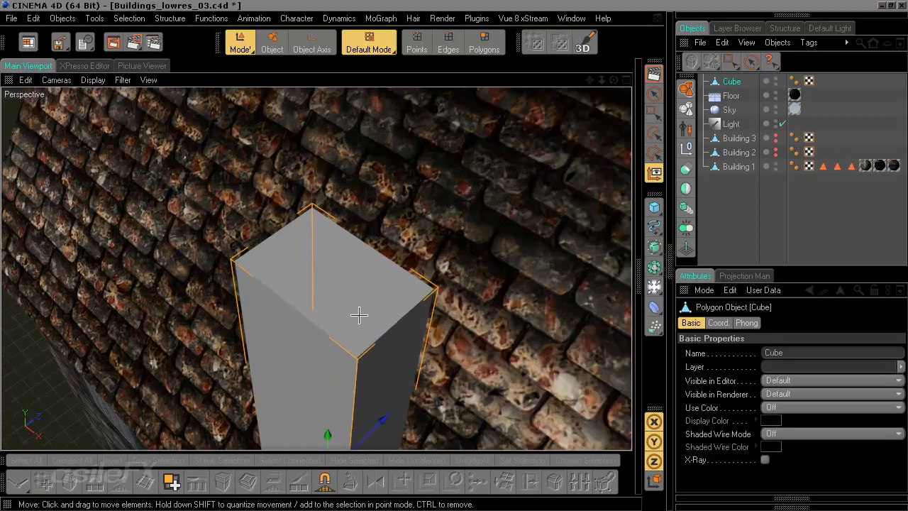
click(484, 43)
click(654, 93)
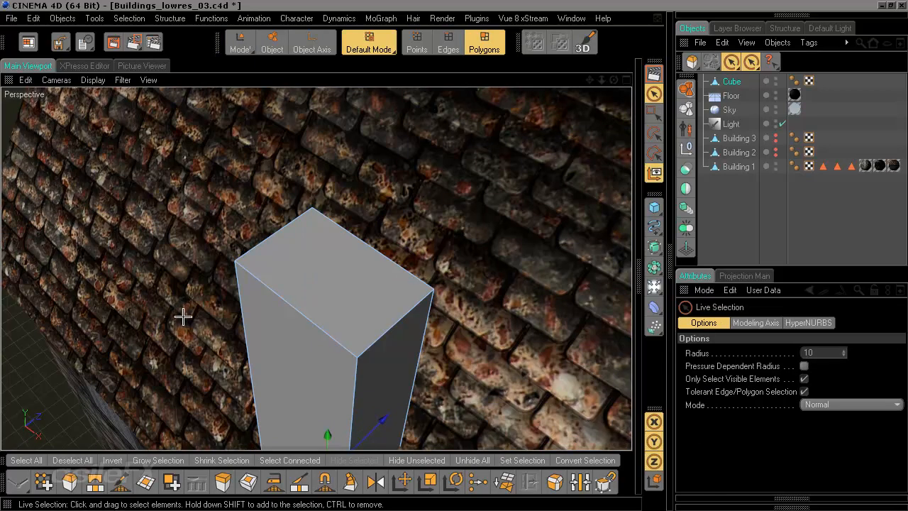
click(329, 273)
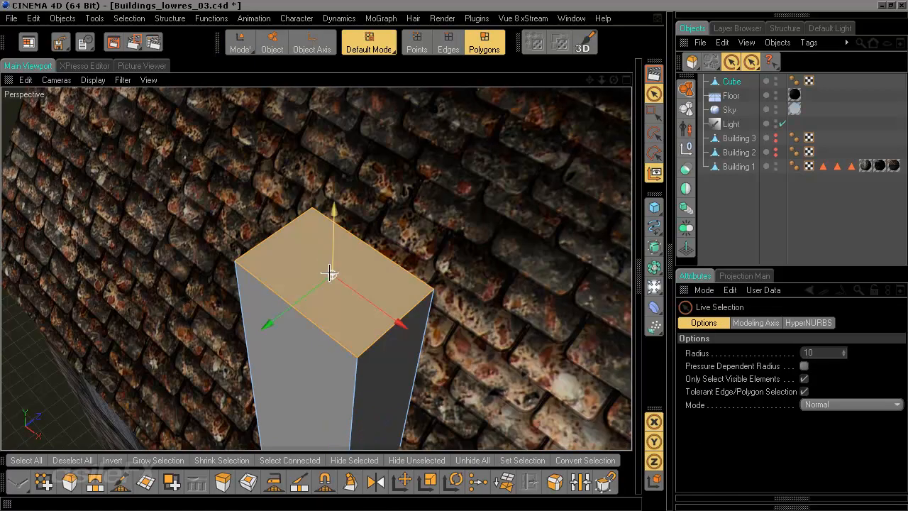
Step: Inset the top face about 3.4 cm with Extrude Inner, then extrude it -18.6 cm to hollow the chimney
click(248, 482)
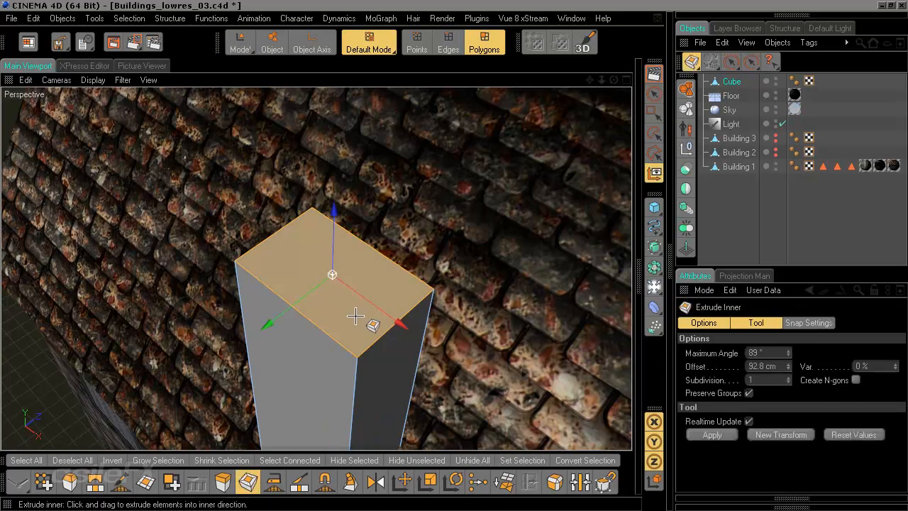
mouse_move(361, 321)
mouse_down()
mouse_move(326, 324)
mouse_move(353, 315)
mouse_up()
key(m)
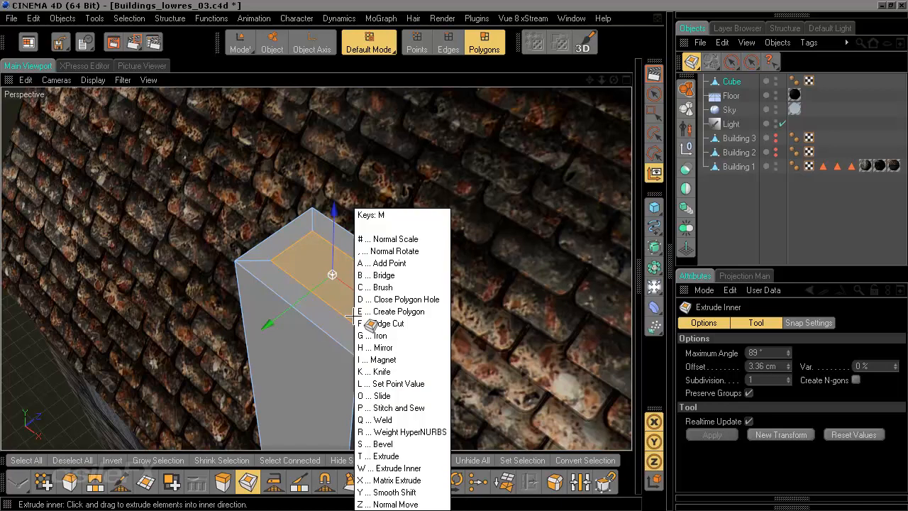
key(t)
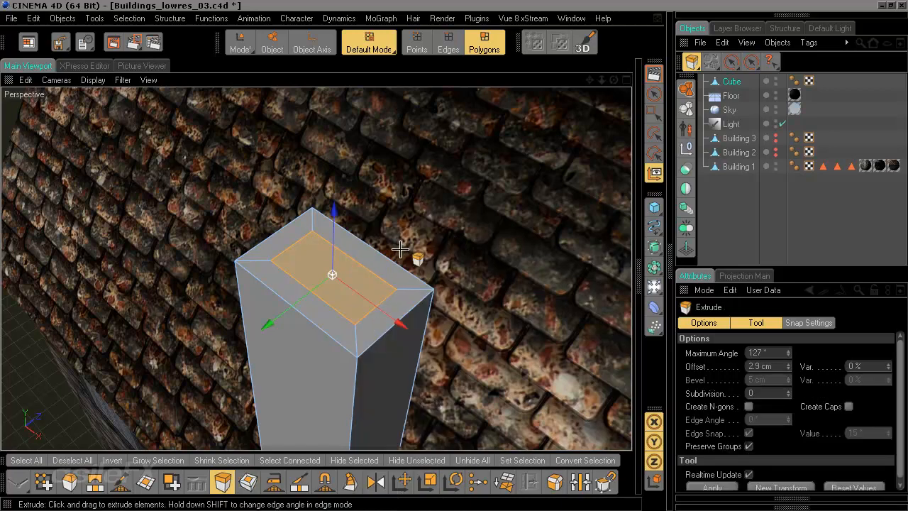
mouse_move(411, 256)
mouse_down()
mouse_move(313, 261)
mouse_move(416, 258)
mouse_up()
alt+drag(306, 345, 306, 241)
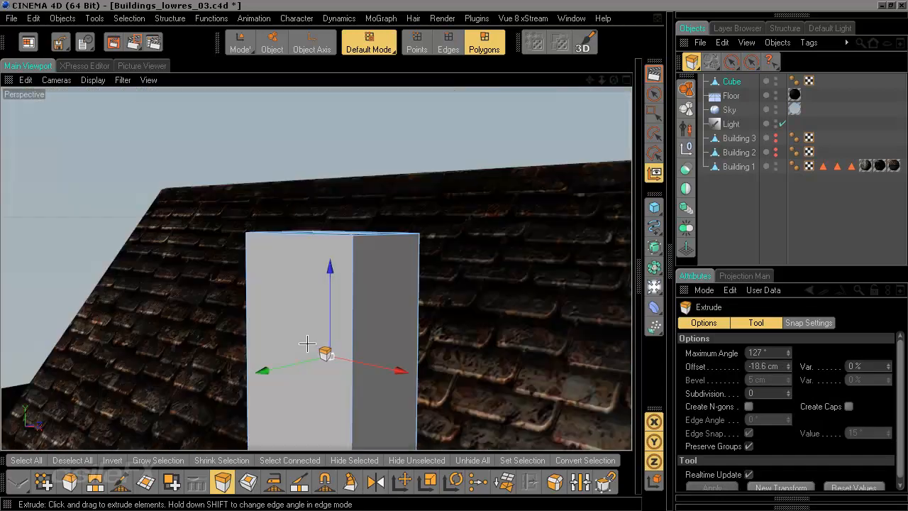
Step: Deselect the chimney and orbit around the roof to inspect the hollow chimney
scroll(306, 344, down, 9)
alt+drag(420, 306, 334, 337)
alt+middle_drag(420, 306, 417, 261)
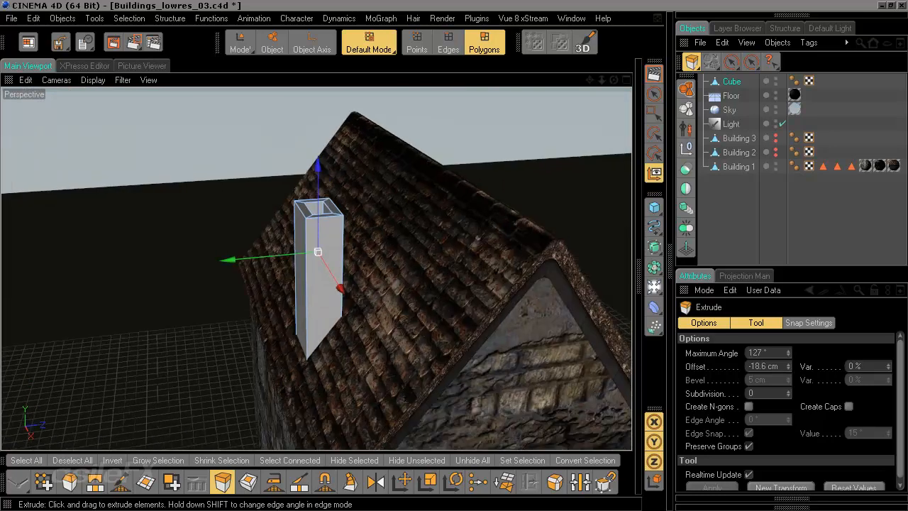
alt+drag(452, 328, 539, 305)
click(771, 203)
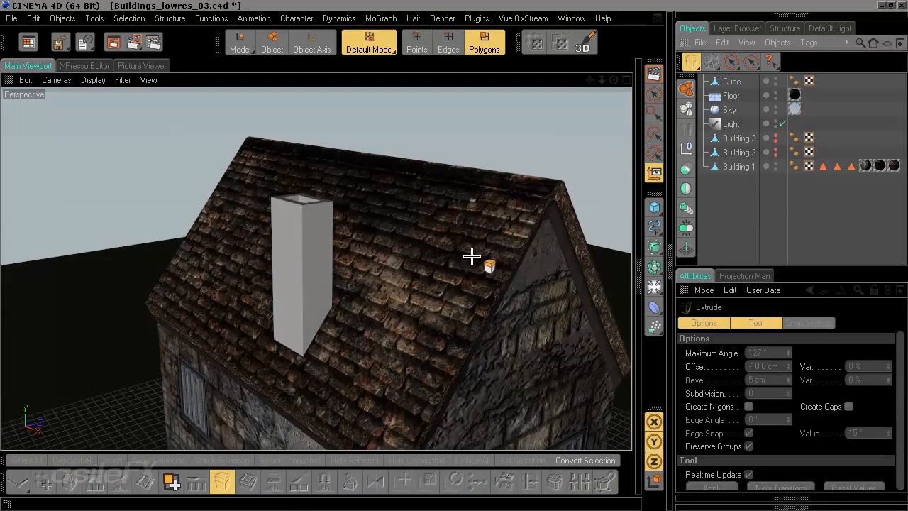
scroll(454, 259, down, 8)
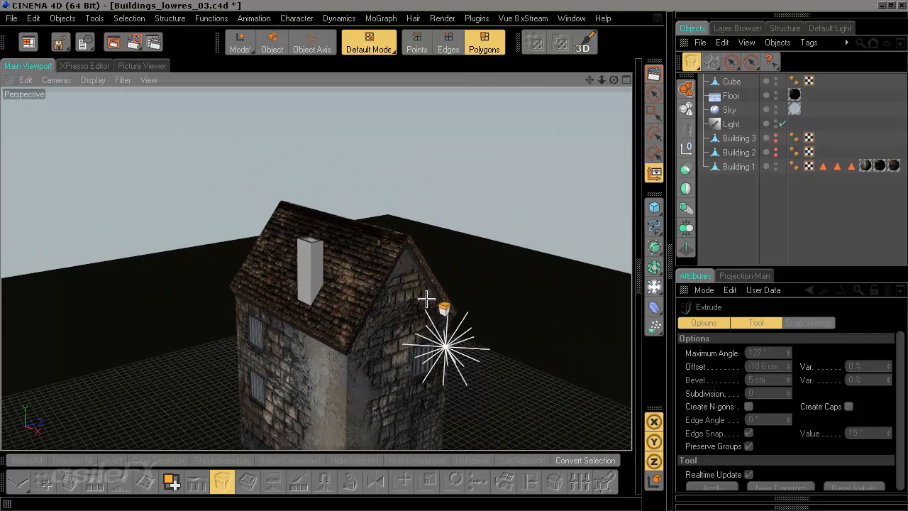
mouse_move(440, 315)
alt+middle_down()
mouse_move(451, 206)
mouse_move(448, 323)
mouse_move(442, 305)
alt+middle_up()
scroll(440, 315, up, 6)
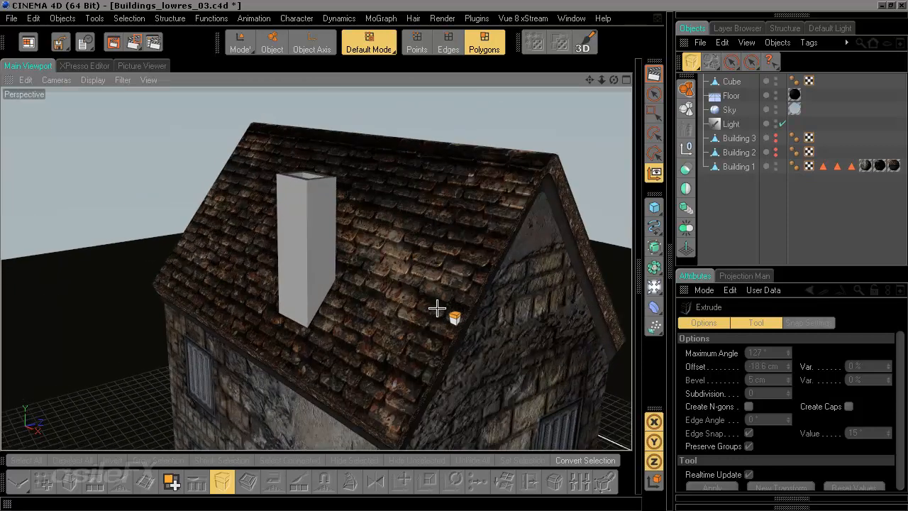
alt+drag(459, 231, 459, 270)
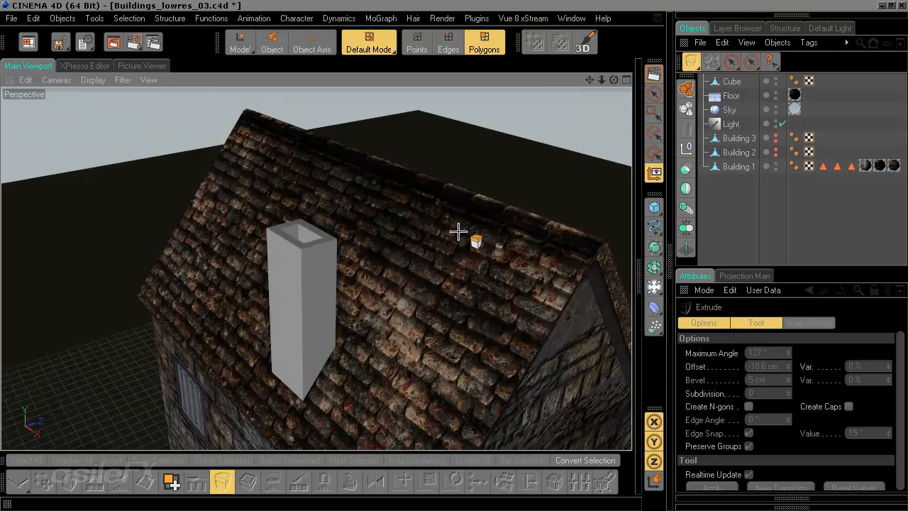
Step: Apply the Building 1 Walls material to the chimney cube
click(644, 307)
click(397, 65)
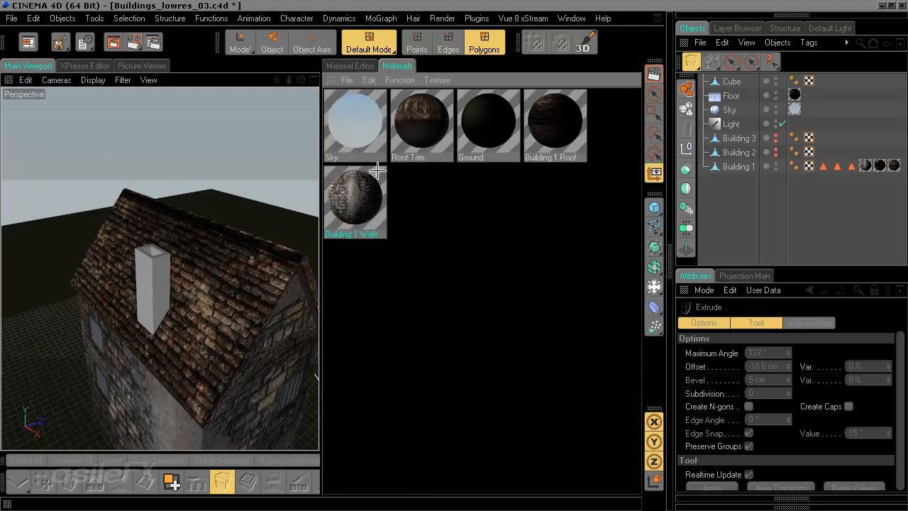
drag(358, 205, 732, 81)
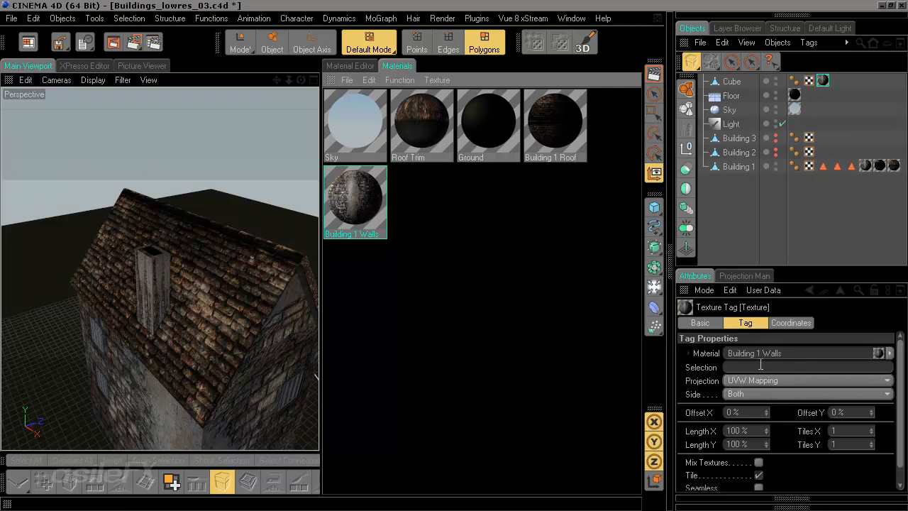
Step: Close the material browser and orbit closer to inspect the textured chimney
ctrl+click(330, 80)
alt+drag(415, 349, 454, 337)
alt+drag(433, 259, 459, 303)
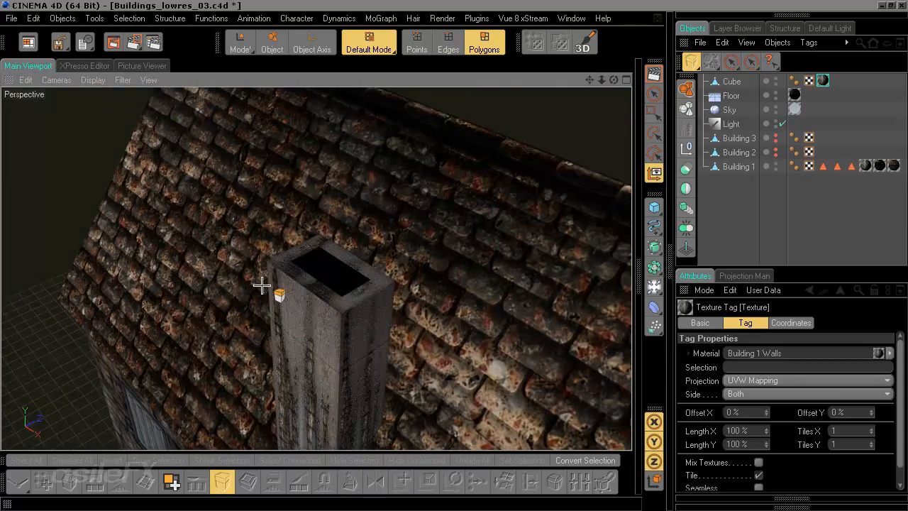
alt+drag(410, 340, 433, 333)
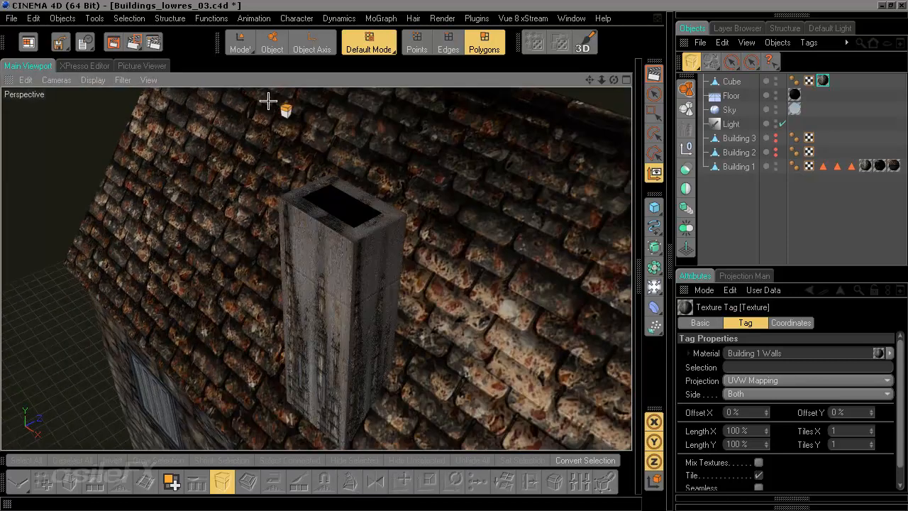
Step: Switch to the BP UV Edit layout and select the chimney cube
click(28, 42)
click(163, 181)
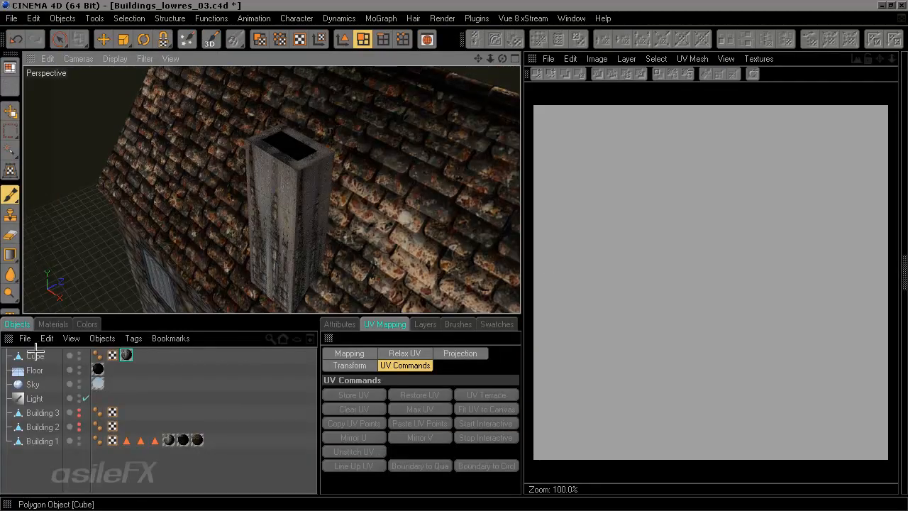
click(122, 283)
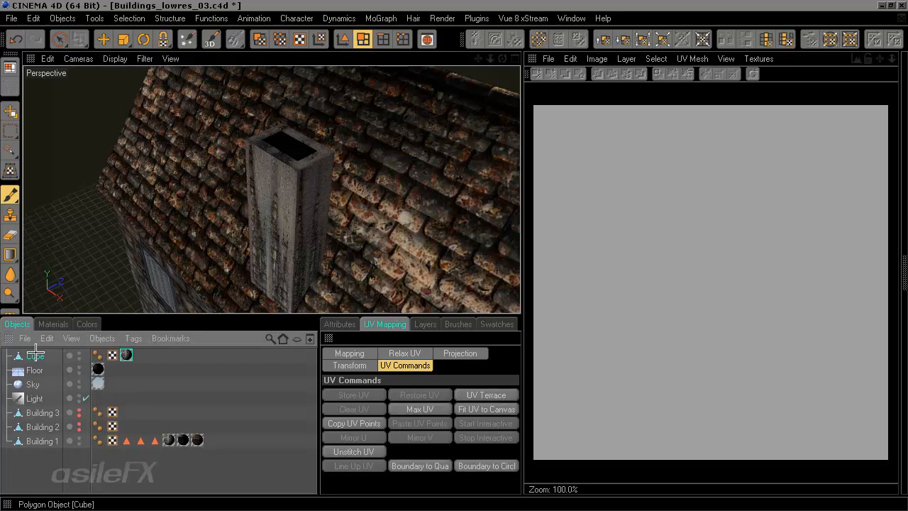
Step: Switch to UV Polygons mode to display the chimney cube's UV mesh in the texture view
click(259, 40)
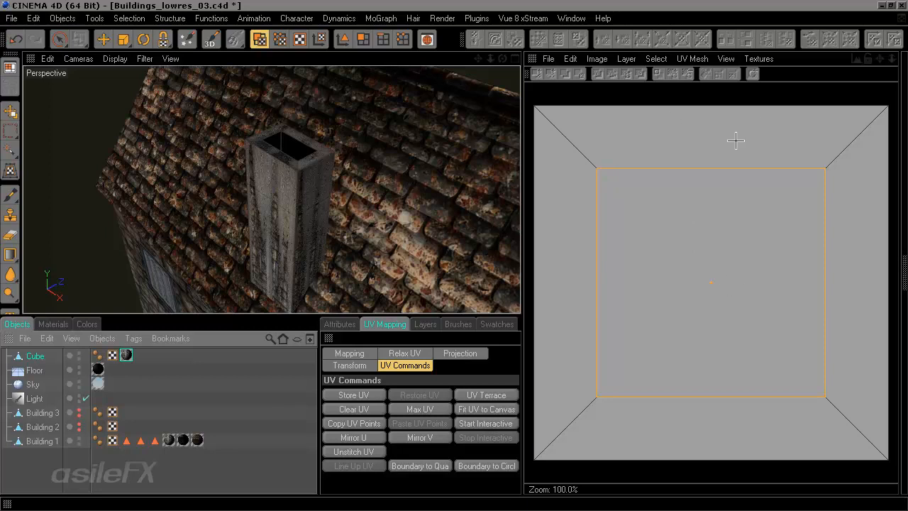
click(760, 59)
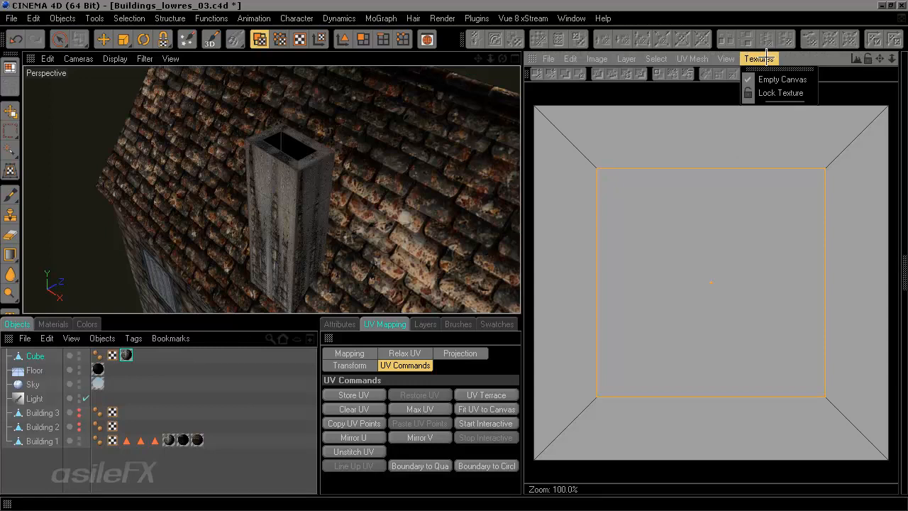
click(791, 58)
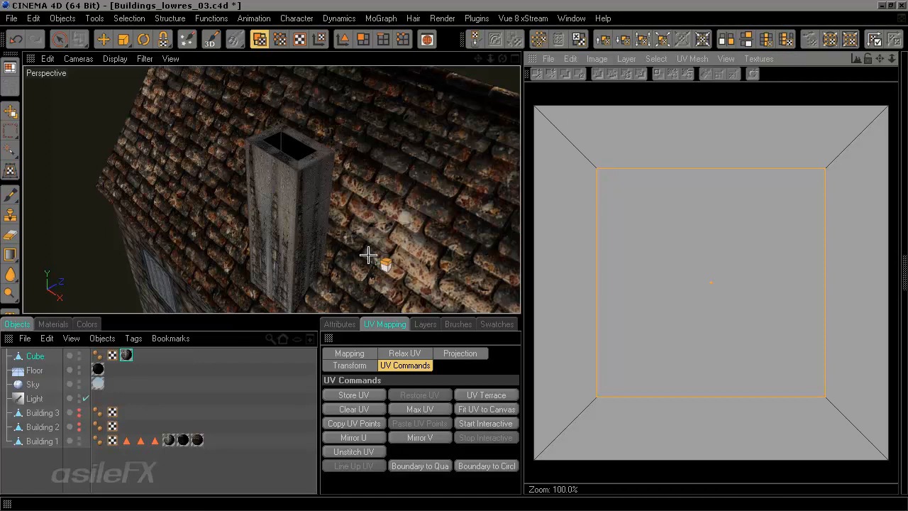
Step: Open the Building_1_walls_Material texture in the texture view
click(548, 58)
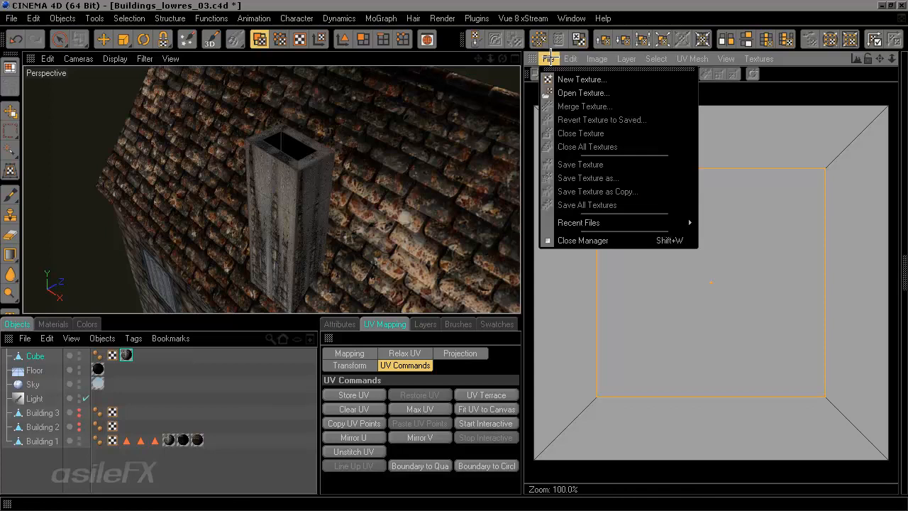
click(582, 92)
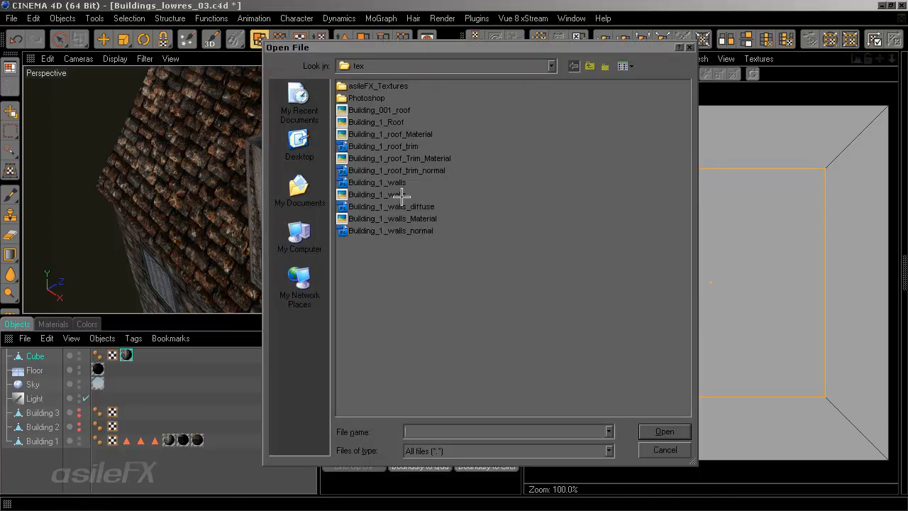
click(426, 218)
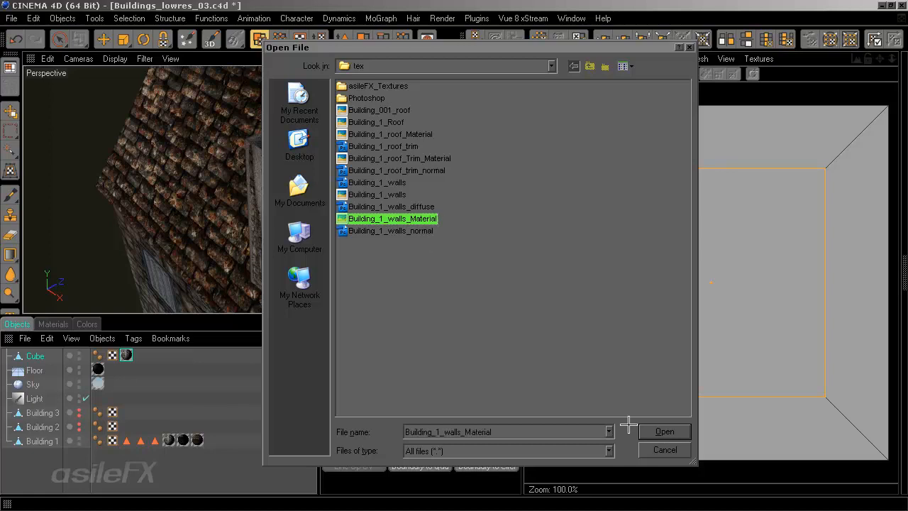
click(657, 430)
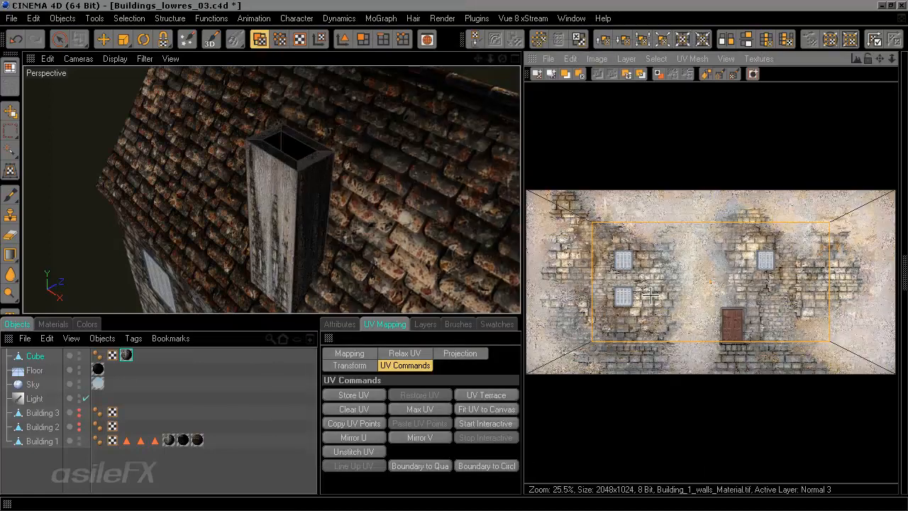
Step: Zoom the texture view in and out to inspect the loaded wall texture against the UV mesh
alt+middle_drag(634, 318, 648, 306)
scroll(709, 332, up, 3)
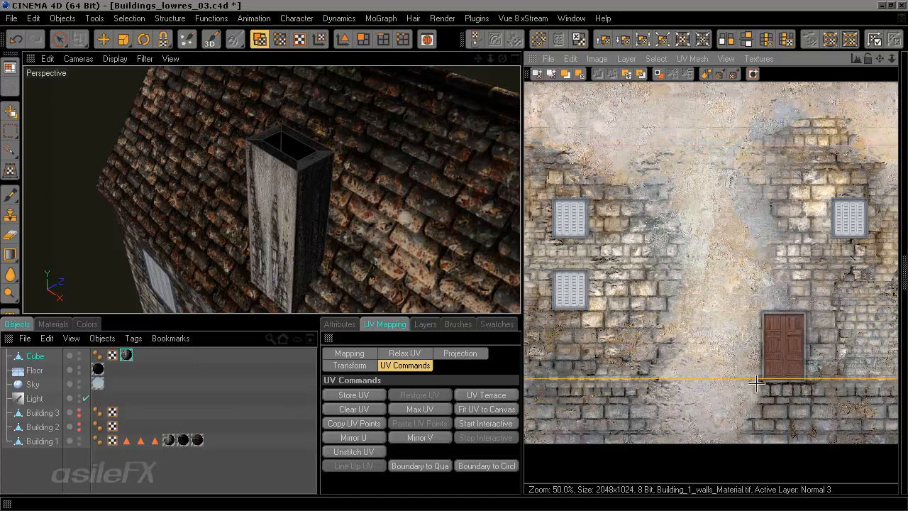
scroll(775, 334, down, 2)
scroll(775, 334, up, 1)
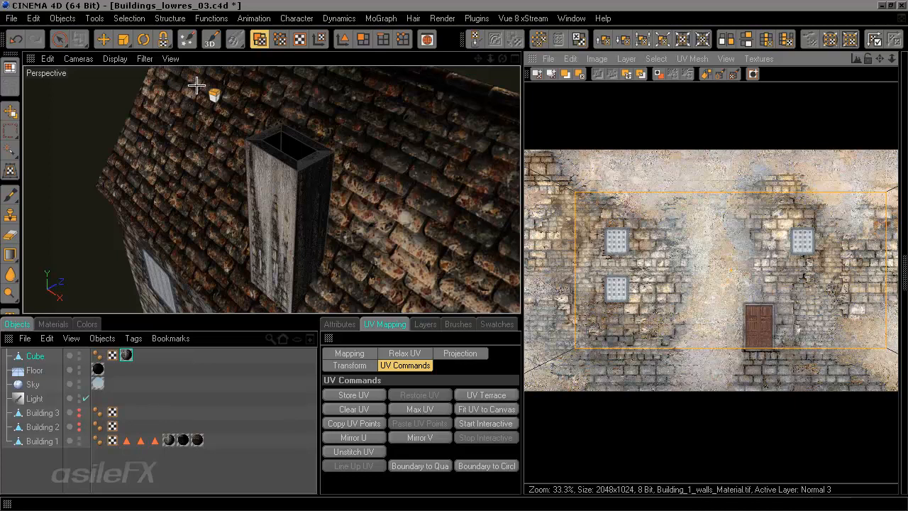
Step: Deselect the UV polygons and try a Cubic 2 projection on the chimney's UVs
key(9)
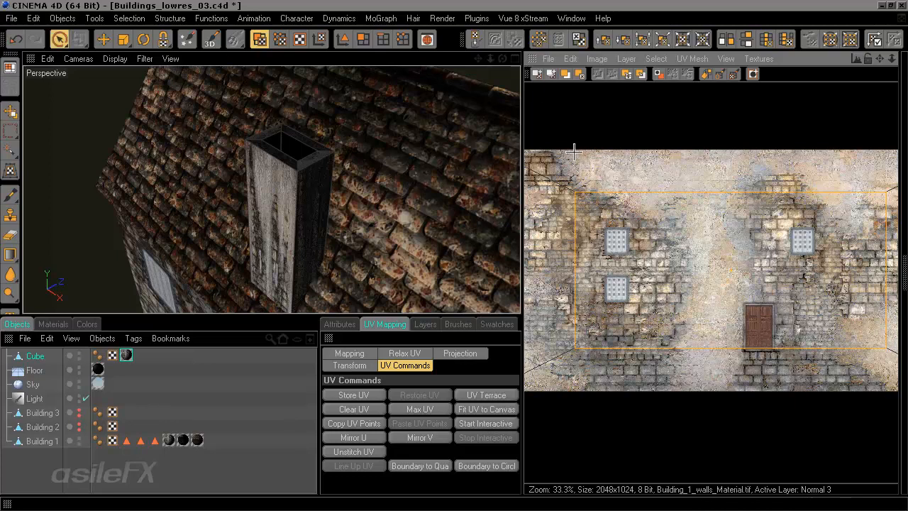
click(632, 127)
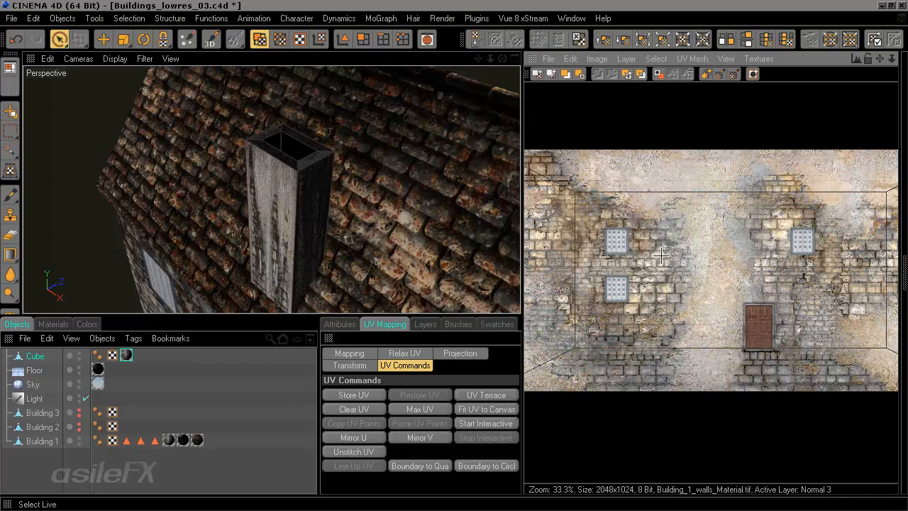
click(461, 354)
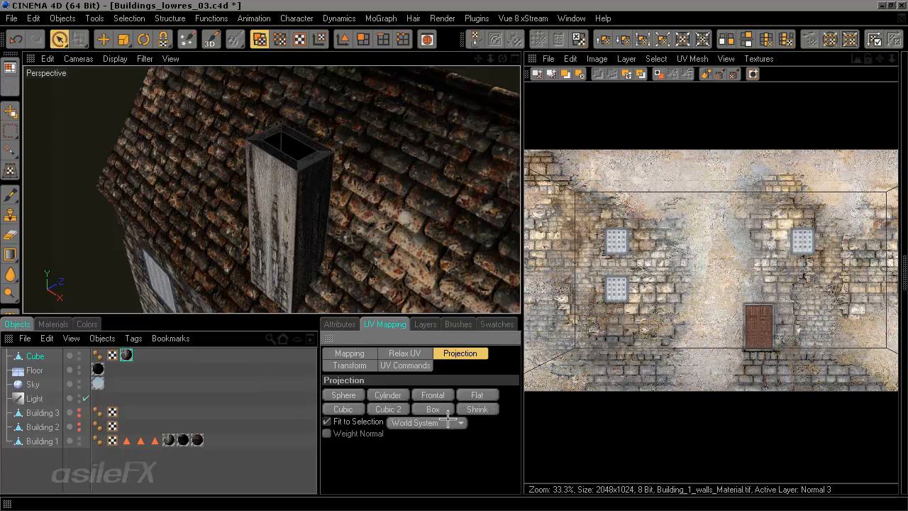
click(385, 408)
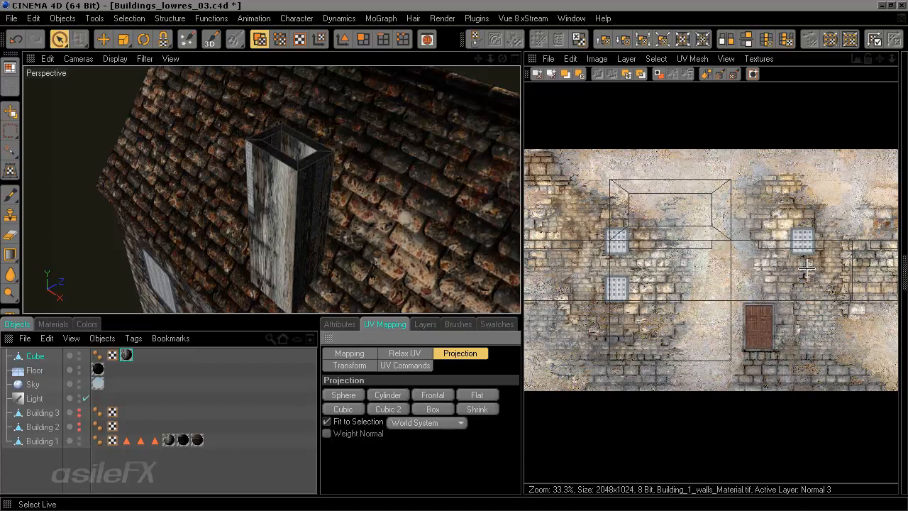
Step: Apply a Box projection to the chimney's UV mesh
alt+middle_drag(692, 310, 711, 303)
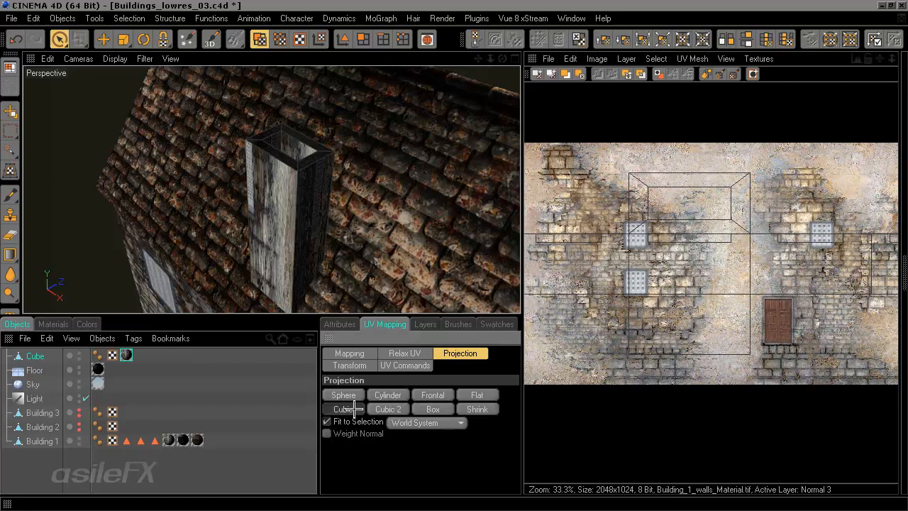
click(378, 409)
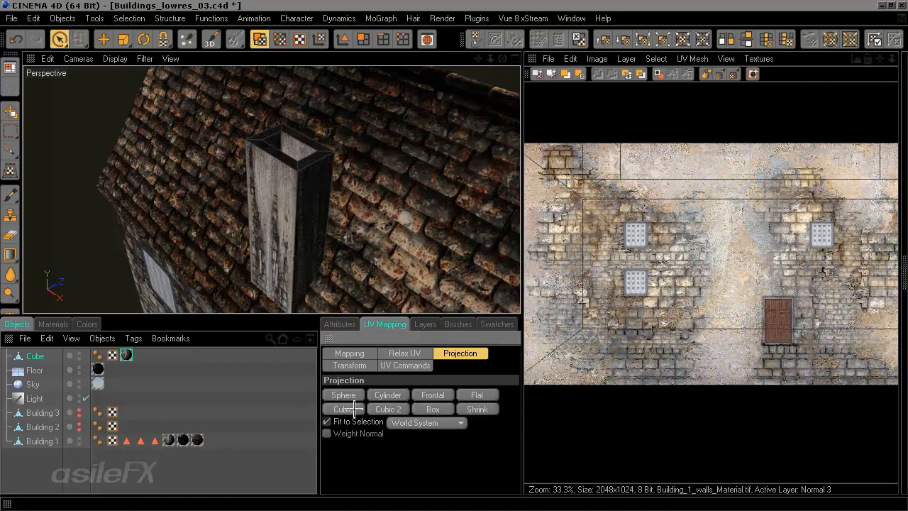
click(434, 409)
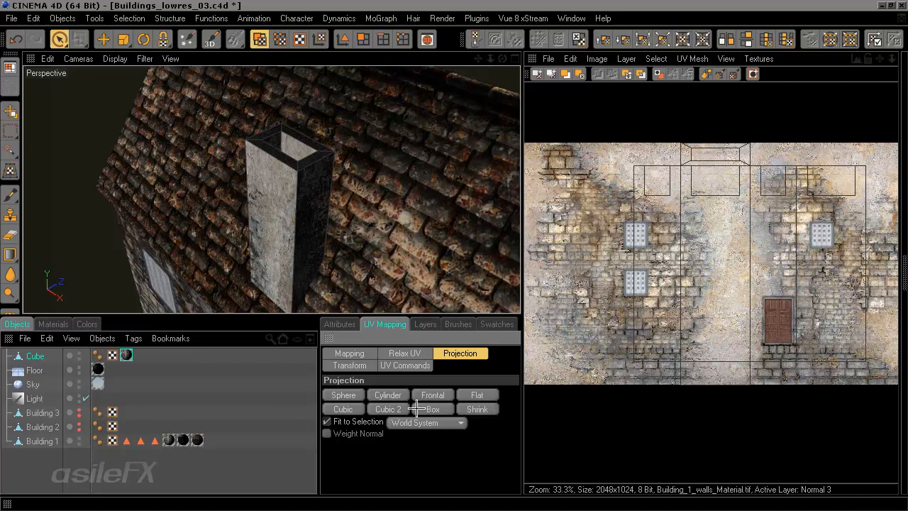
click(410, 410)
click(426, 409)
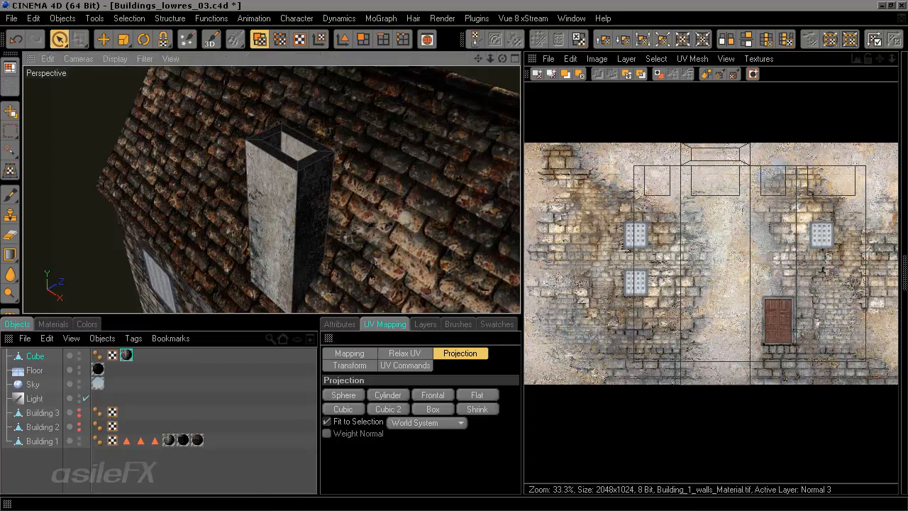
Step: Select all of the chimney's UV polygons with the Rectangle Selection tool
click(897, 284)
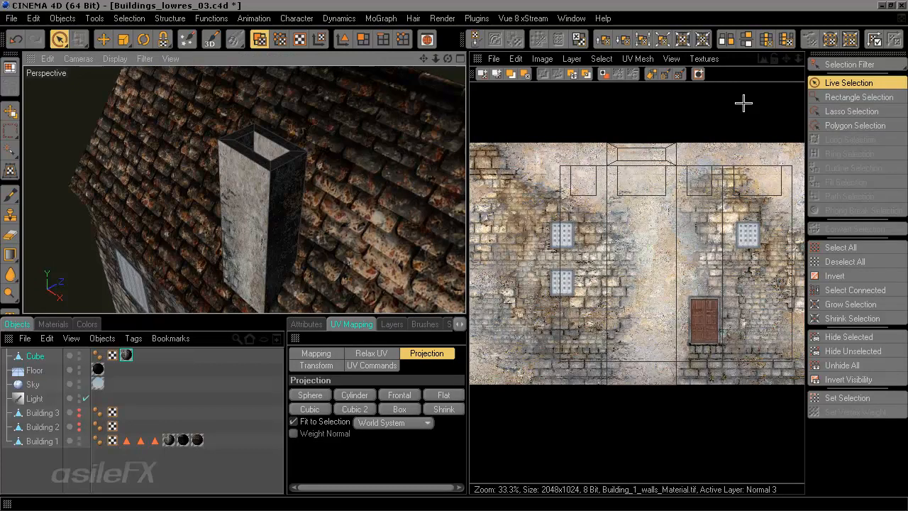
click(843, 98)
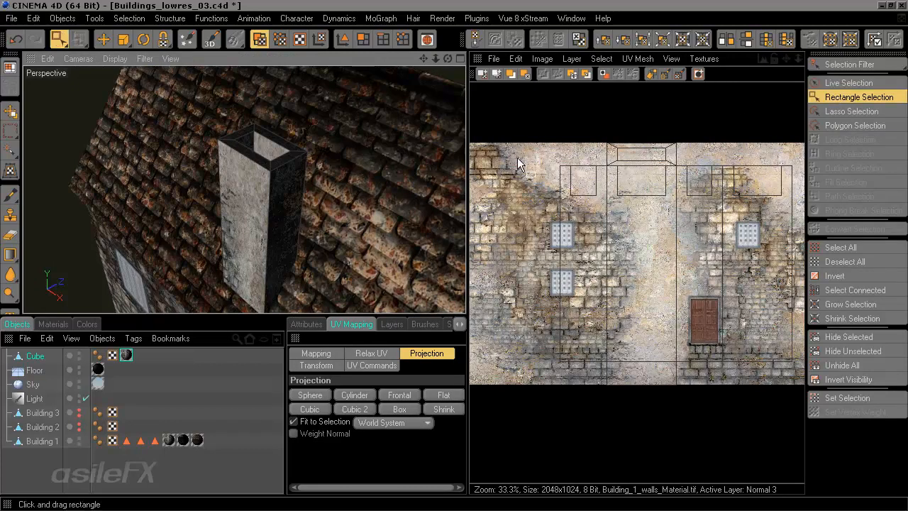
click(310, 324)
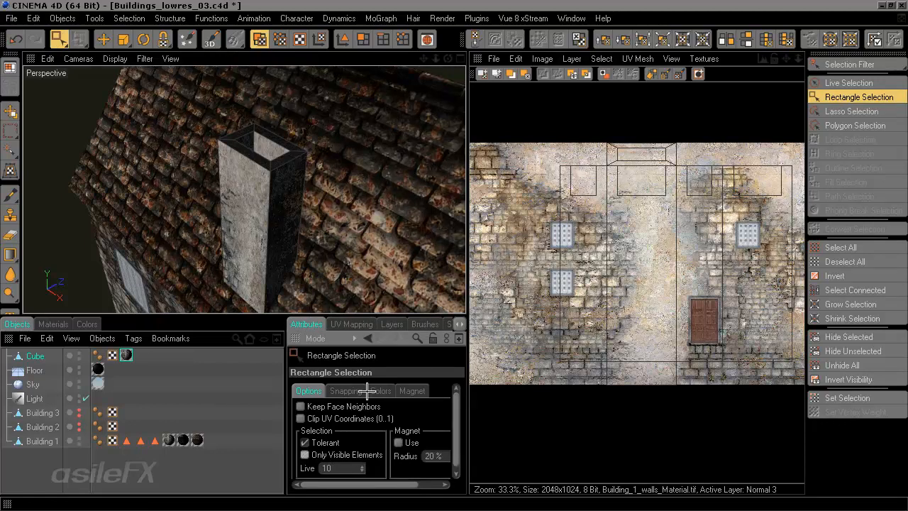
click(351, 324)
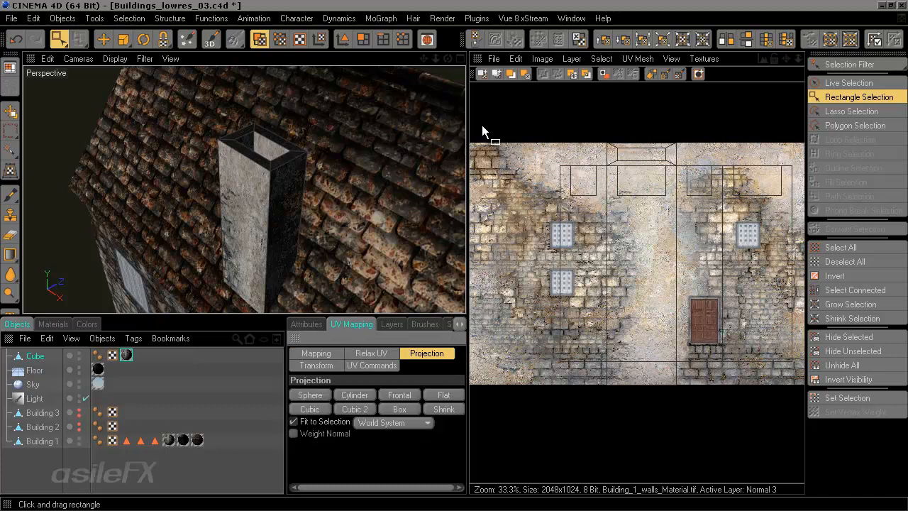
drag(482, 125, 797, 467)
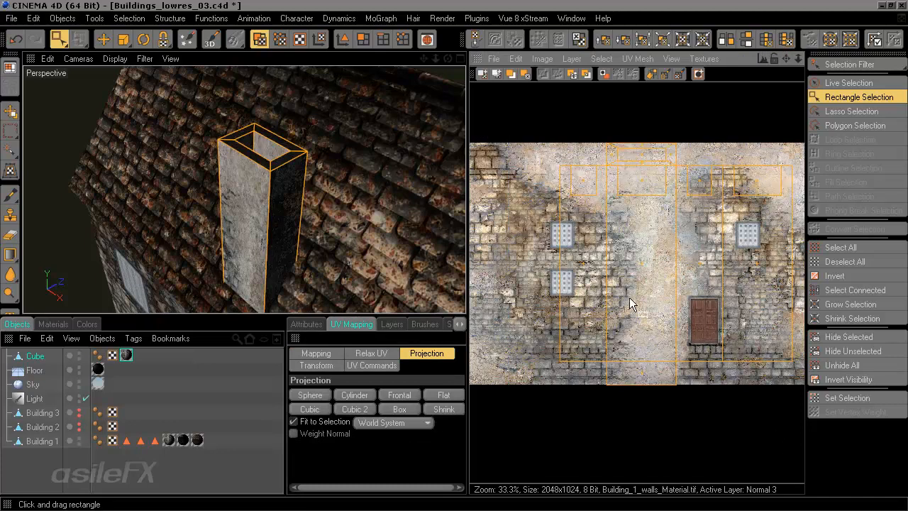
Step: Scale the selected UV polygons down so they fit inside the wall texture
key(t)
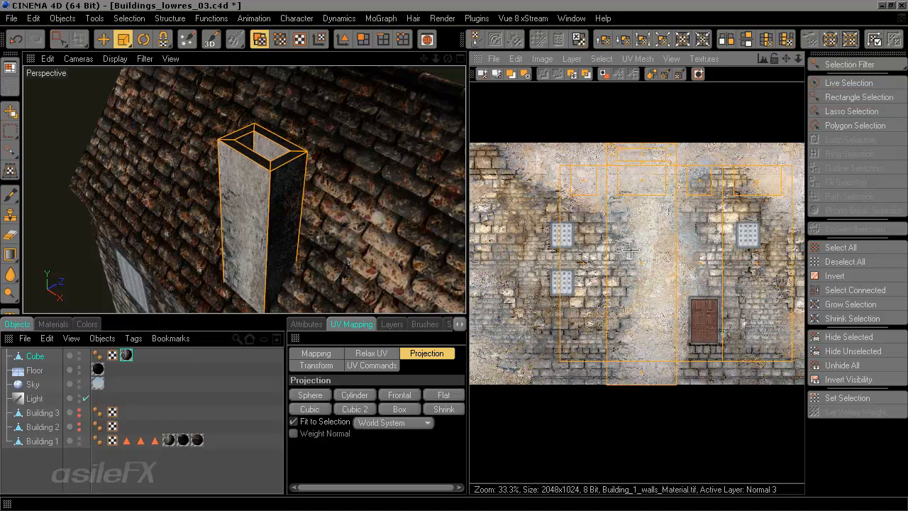
drag(630, 248, 642, 262)
click(93, 18)
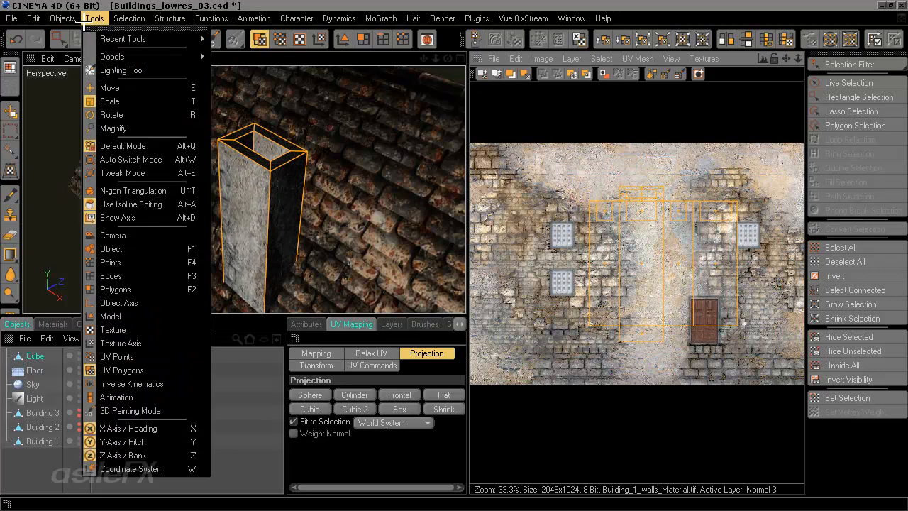
click(390, 4)
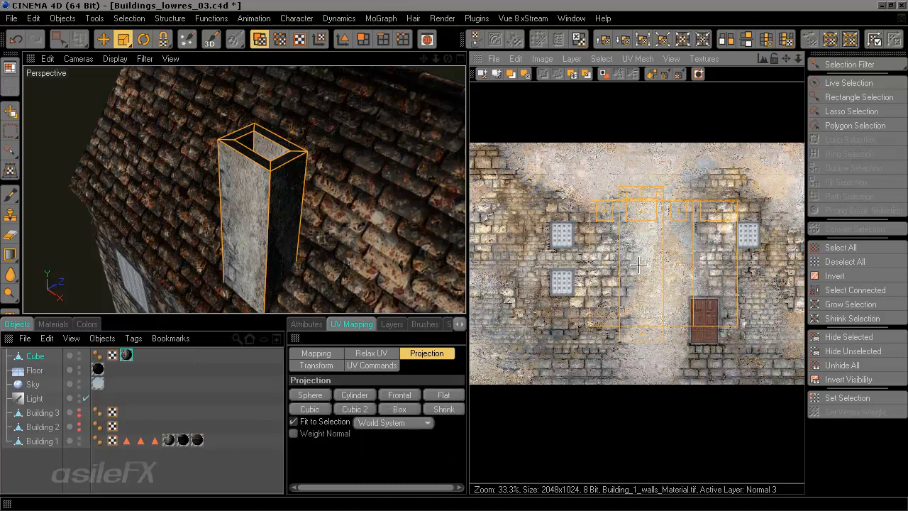
Step: Move the selected UV polygons upward on the wall texture
key(e)
drag(639, 265, 630, 225)
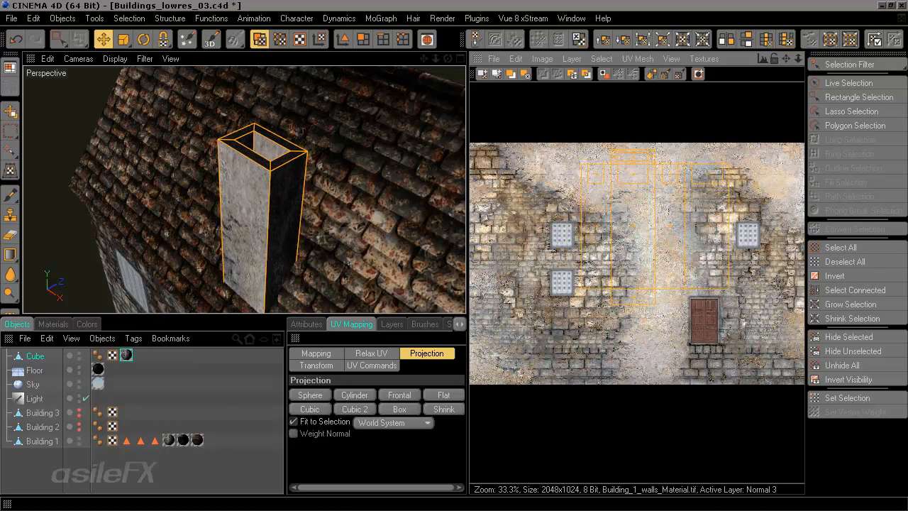
mouse_move(298, 239)
alt+mouse_down()
mouse_move(355, 206)
mouse_move(419, 191)
mouse_move(341, 192)
mouse_move(248, 231)
mouse_move(299, 238)
alt+mouse_up()
Step: Switch back to the asileFX_Training_720p layout
scroll(298, 239, down, 2)
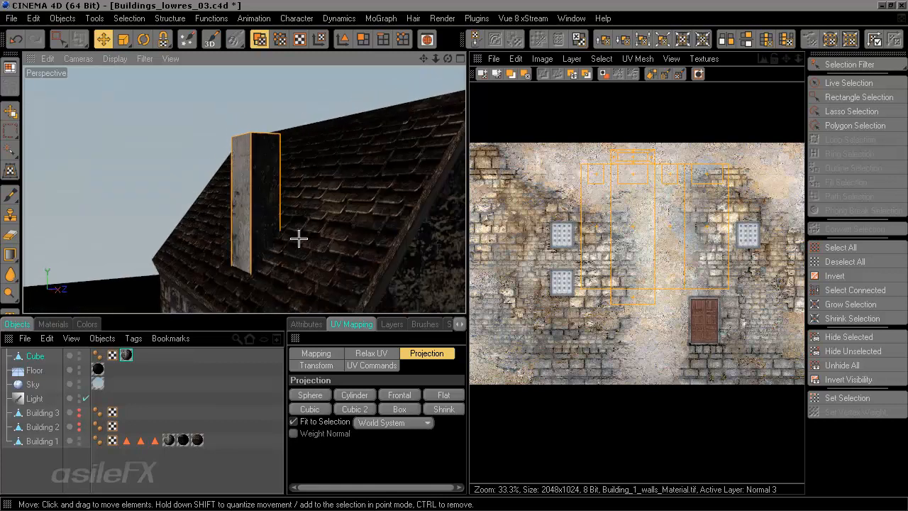
scroll(299, 243, down, 3)
alt+middle_drag(298, 248, 298, 178)
alt+drag(298, 177, 293, 225)
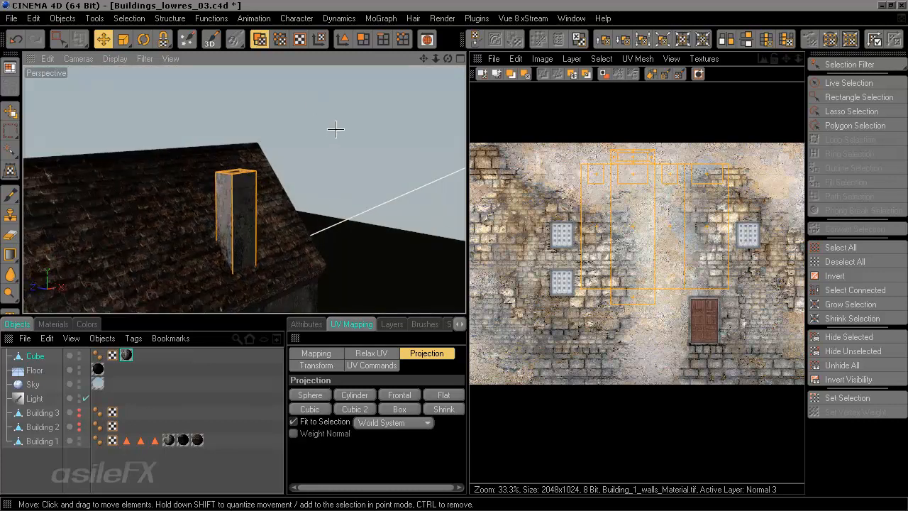
click(11, 66)
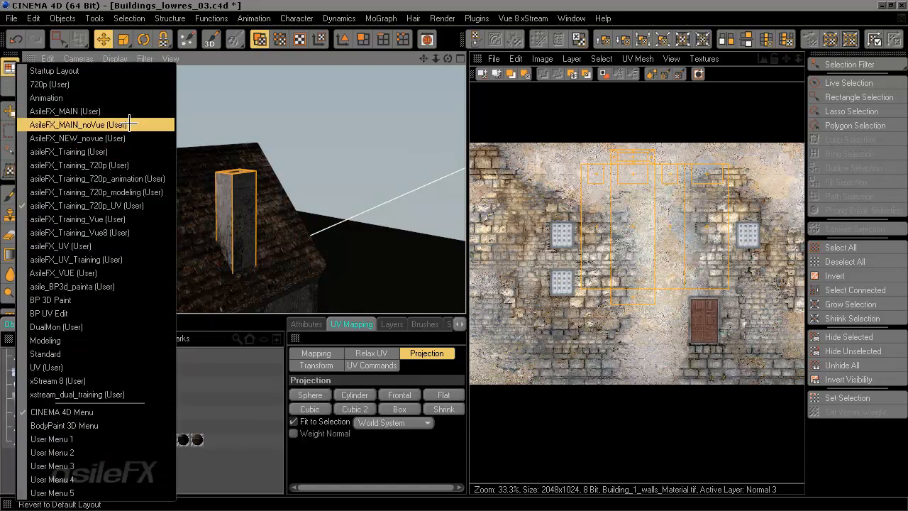
click(152, 165)
Step: Set the viewport display to Gouraud Shading
mouse_move(430, 260)
alt+mouse_down()
mouse_move(464, 266)
mouse_move(460, 304)
mouse_move(429, 312)
mouse_move(422, 354)
mouse_move(341, 315)
alt+mouse_up()
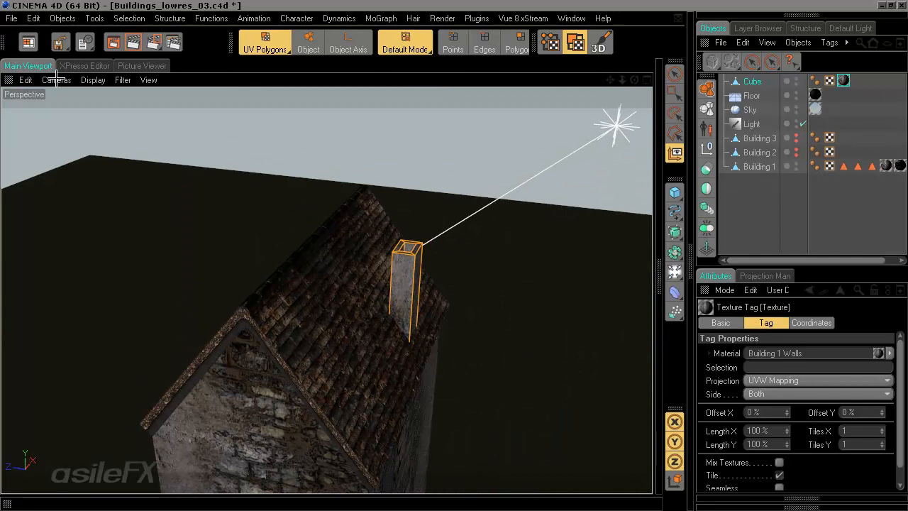
click(93, 80)
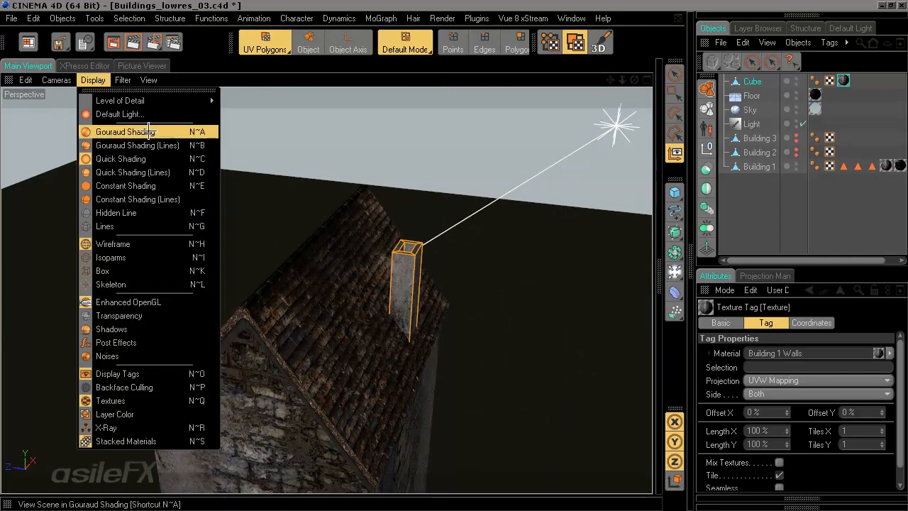
click(142, 132)
Step: Deselect the chimney, switch to Polygons mode and orbit closer to inspect the textured chimney
alt+middle_drag(503, 400, 419, 386)
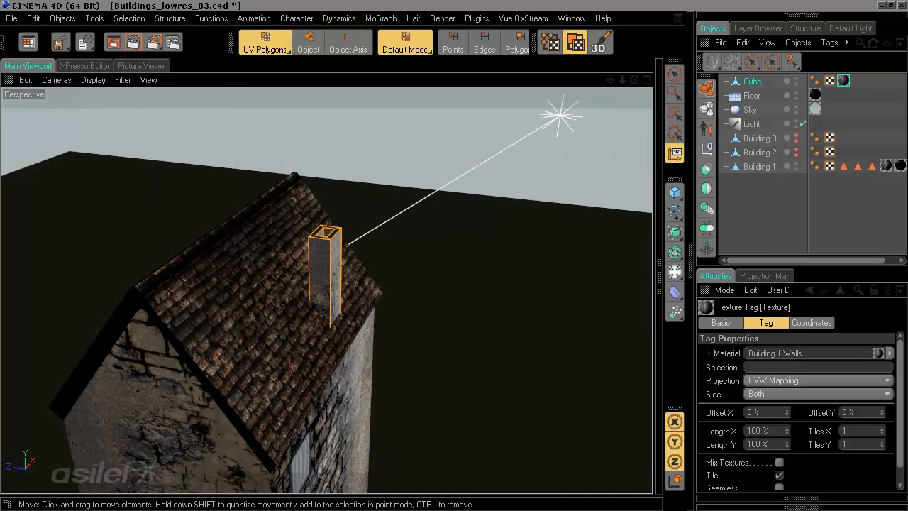
click(814, 228)
scroll(345, 313, up, 3)
alt+drag(337, 334, 319, 277)
alt+drag(368, 335, 363, 326)
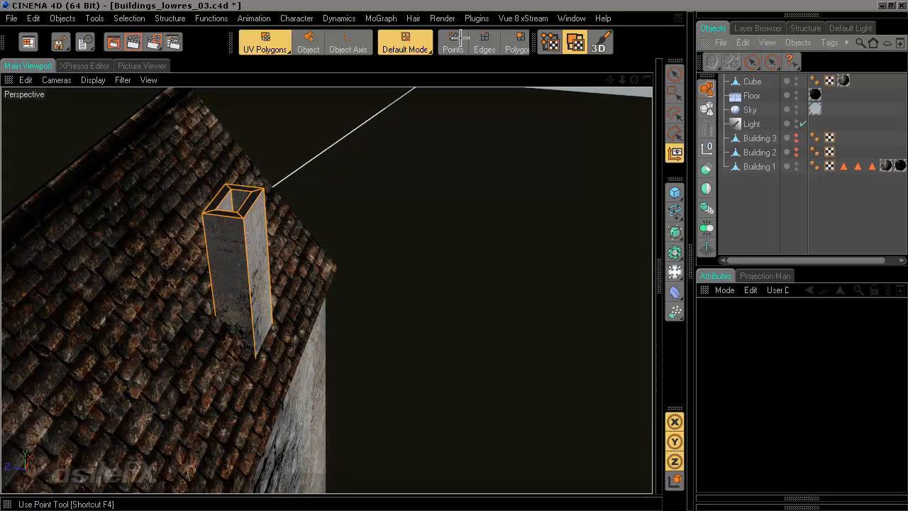
click(516, 41)
scroll(539, 265, down, 5)
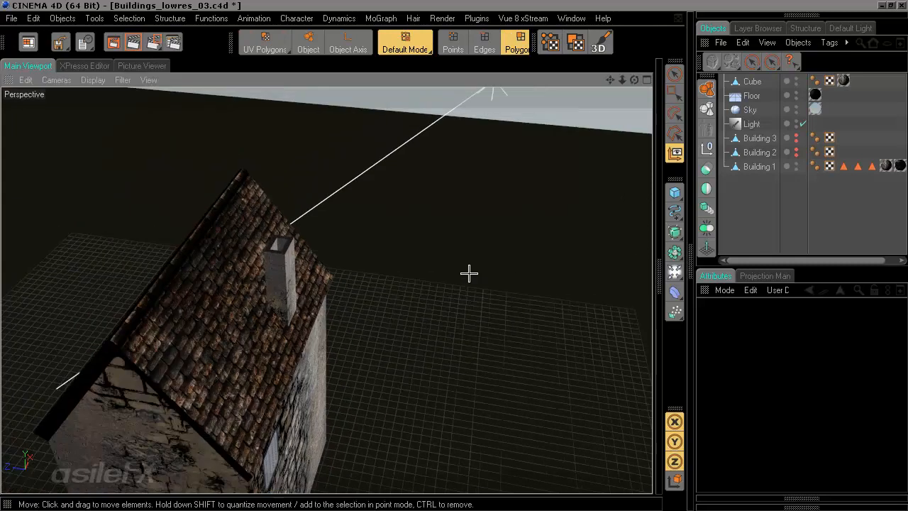
scroll(375, 310, up, 8)
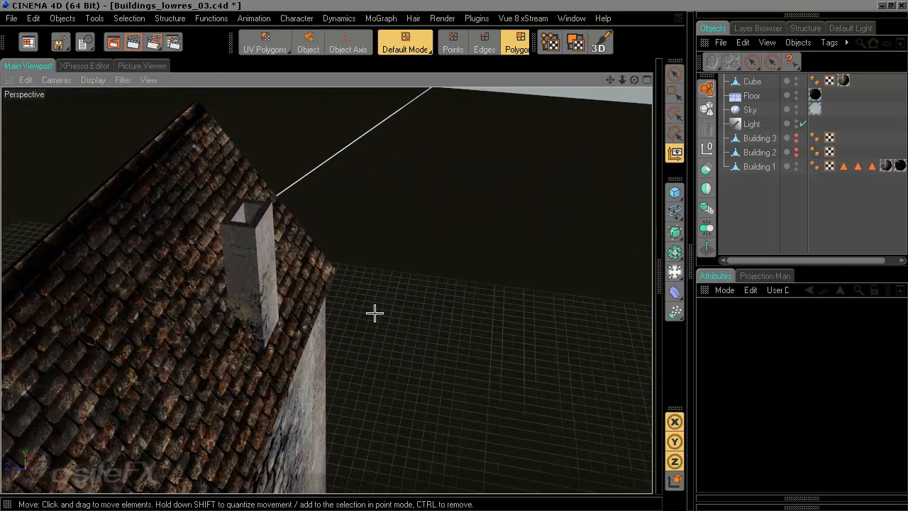
Step: Switch to the standard layout and render the active view of the chimney on the roof
scroll(388, 310, up, 2)
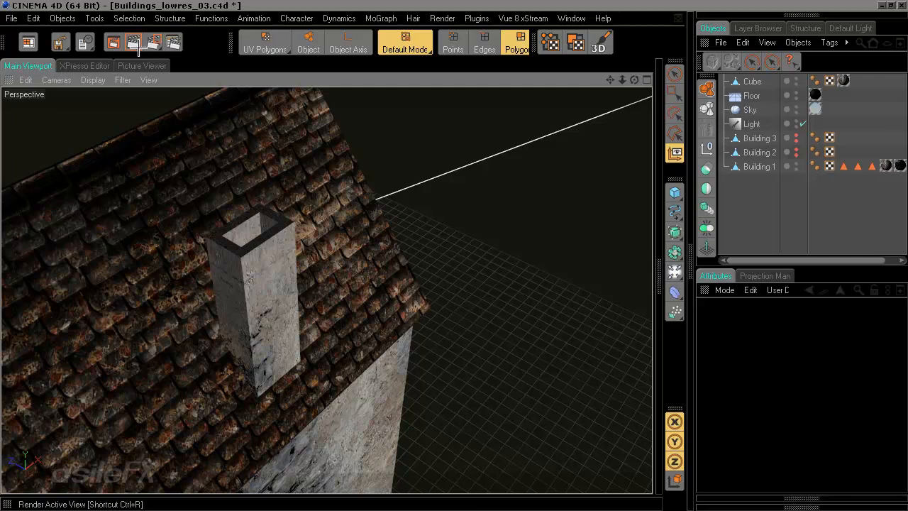
click(30, 43)
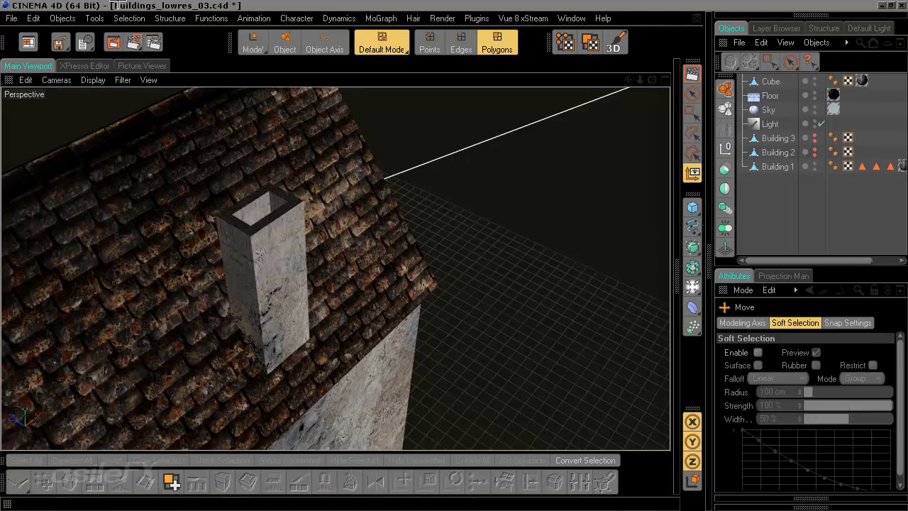
click(691, 74)
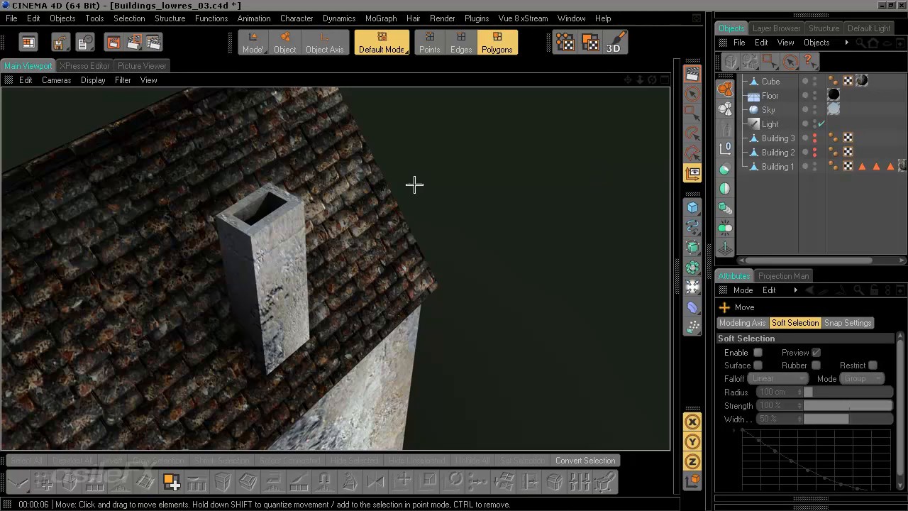
Step: Render the active view of the whole house with its chimney
scroll(419, 239, down, 10)
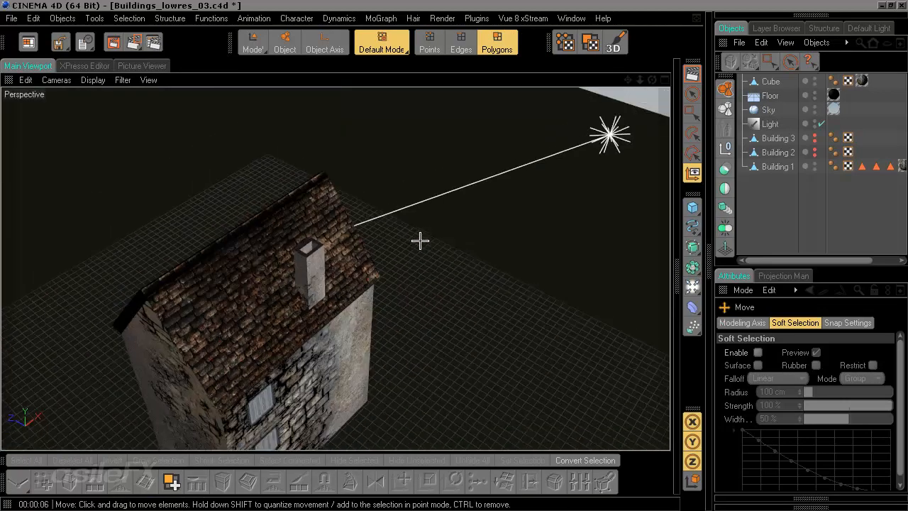
mouse_move(479, 292)
alt+mouse_down()
mouse_move(376, 283)
mouse_move(308, 248)
mouse_move(293, 261)
mouse_move(483, 278)
alt+mouse_up()
click(693, 73)
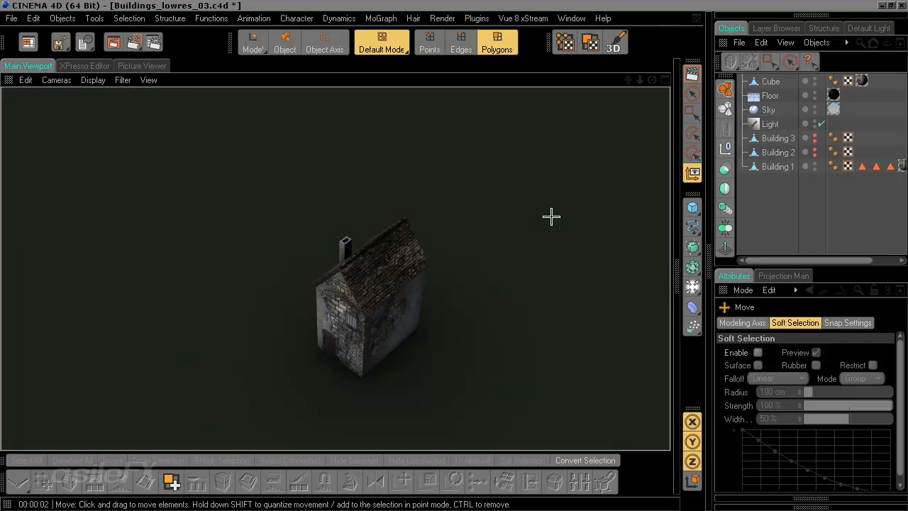
Step: Render the active view of the house again from its front corner
scroll(389, 310, up, 5)
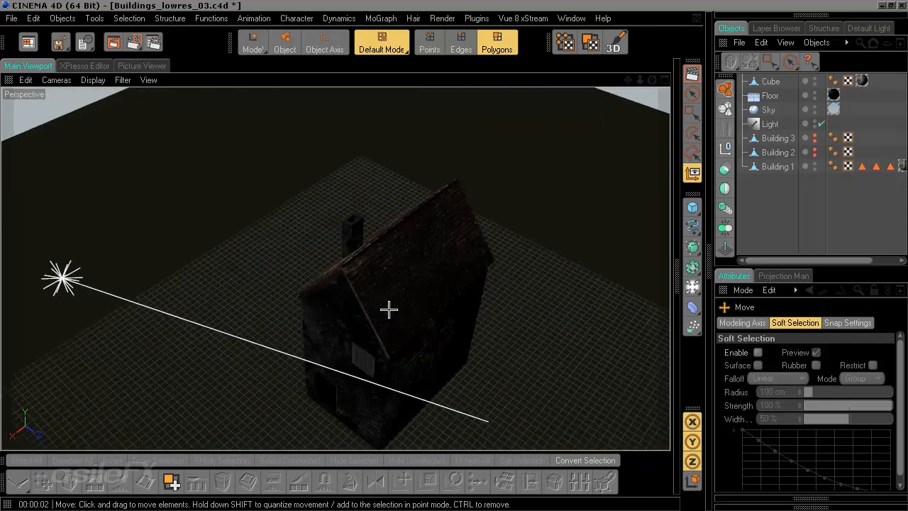
scroll(404, 289, up, 4)
alt+drag(402, 288, 444, 394)
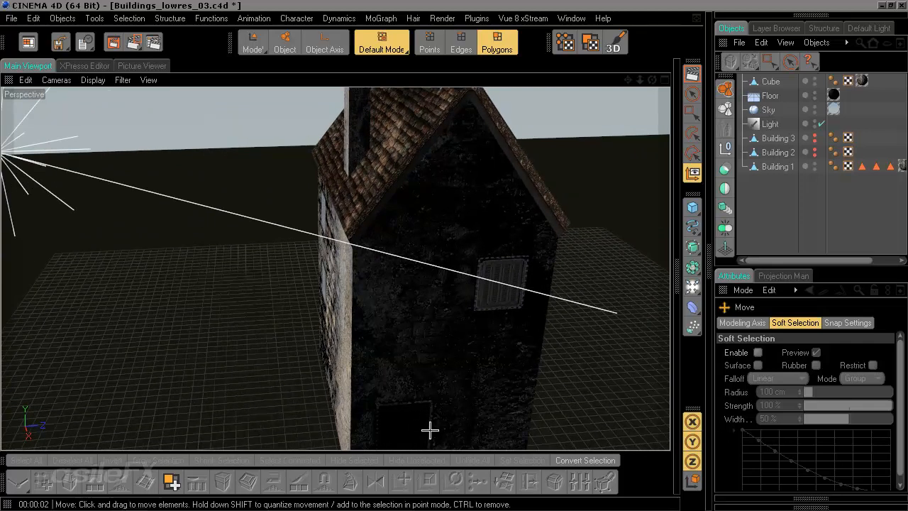
alt+drag(385, 405, 375, 357)
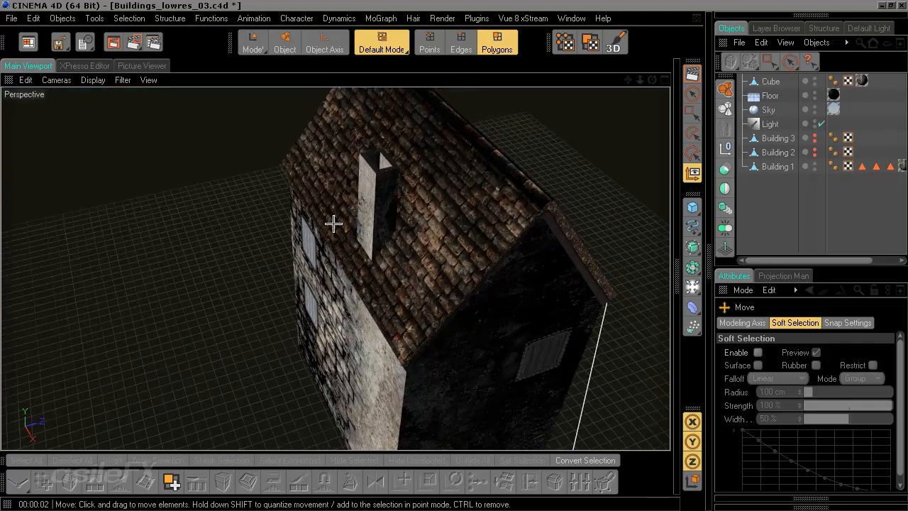
alt+drag(451, 273, 423, 313)
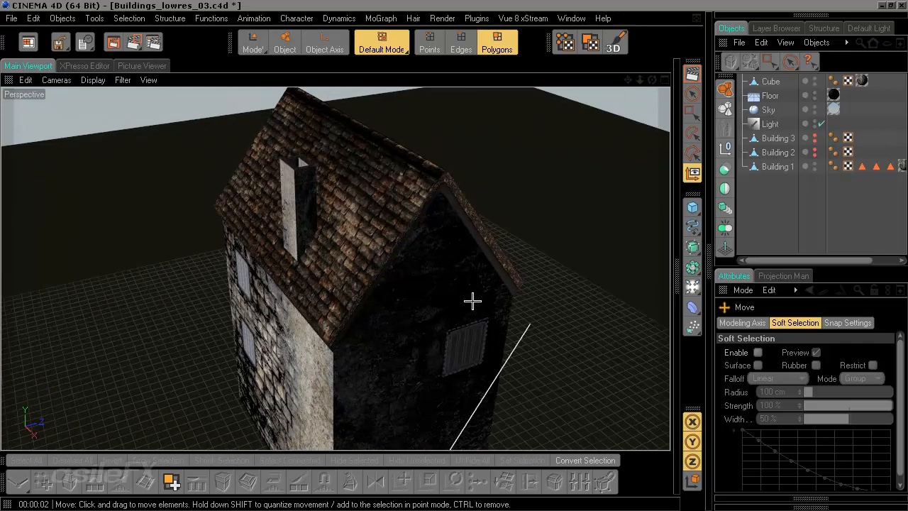
scroll(536, 300, down, 6)
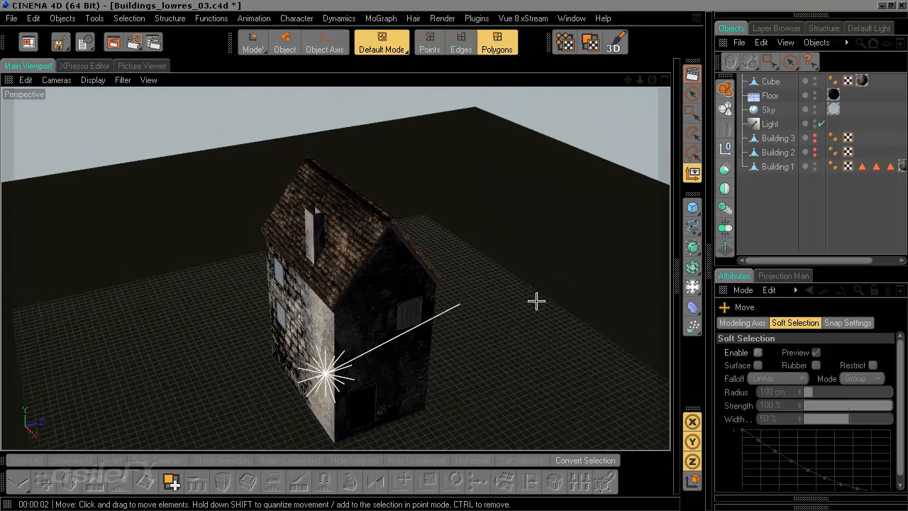
alt+drag(461, 309, 471, 277)
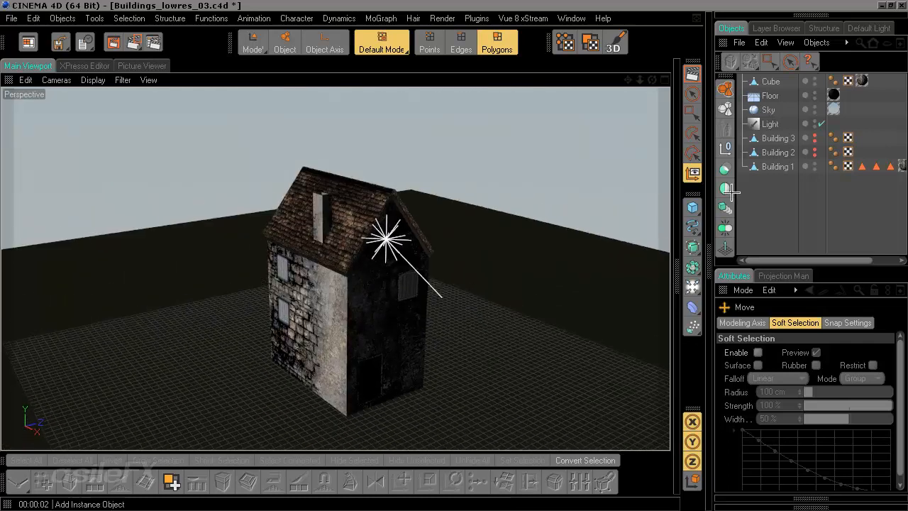
click(693, 73)
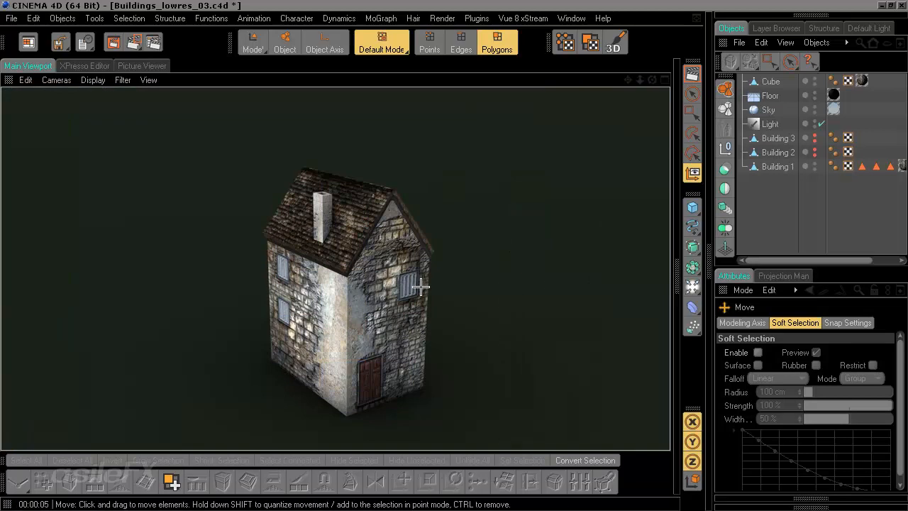
click(446, 362)
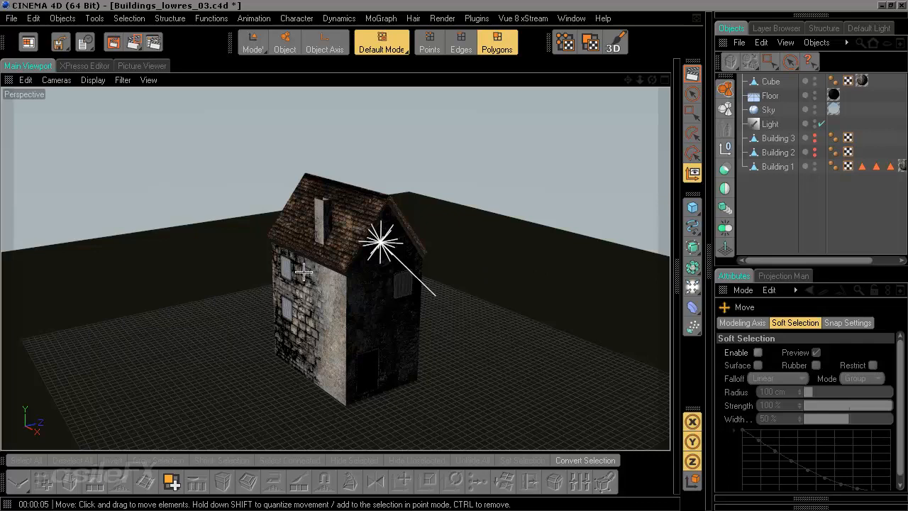
Step: Examine the house from several angles and check Building 1 and the Cube in the object list
alt+drag(291, 296, 276, 312)
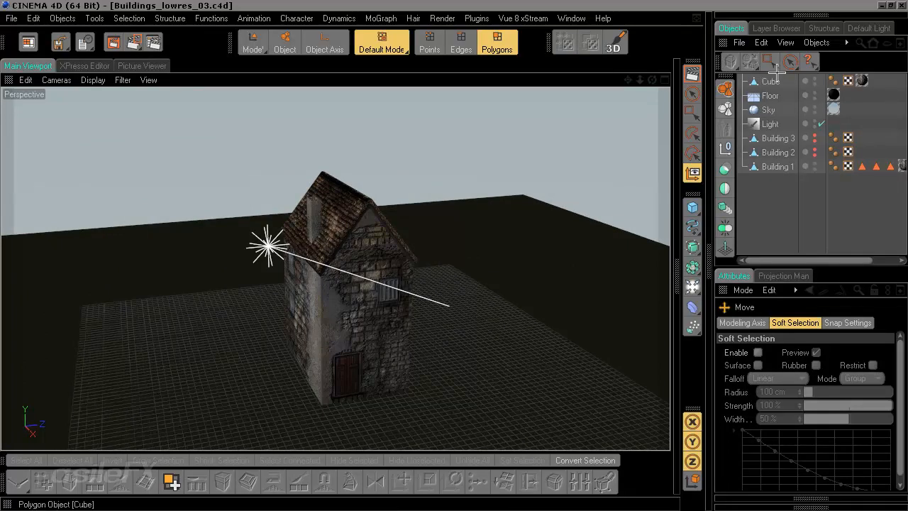
alt+drag(335, 267, 490, 272)
alt+drag(355, 294, 330, 276)
alt+middle_drag(351, 272, 341, 283)
alt+drag(417, 351, 417, 324)
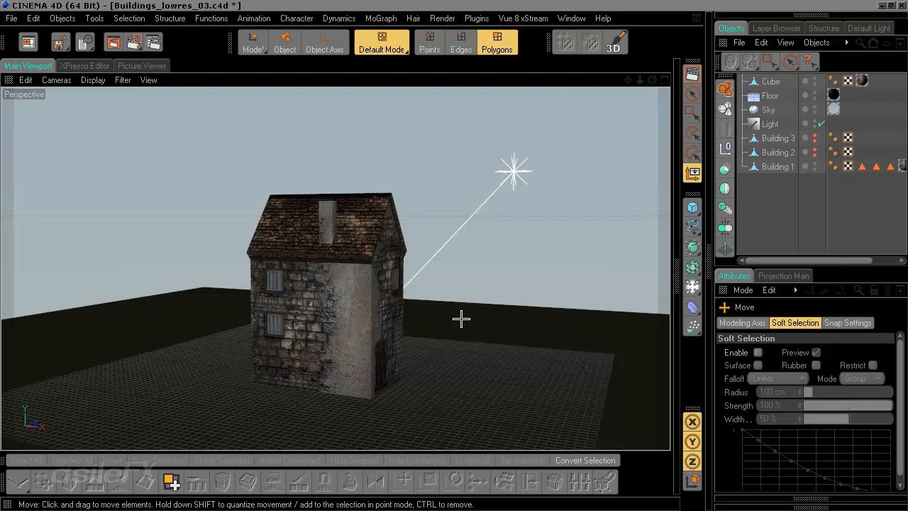
click(778, 167)
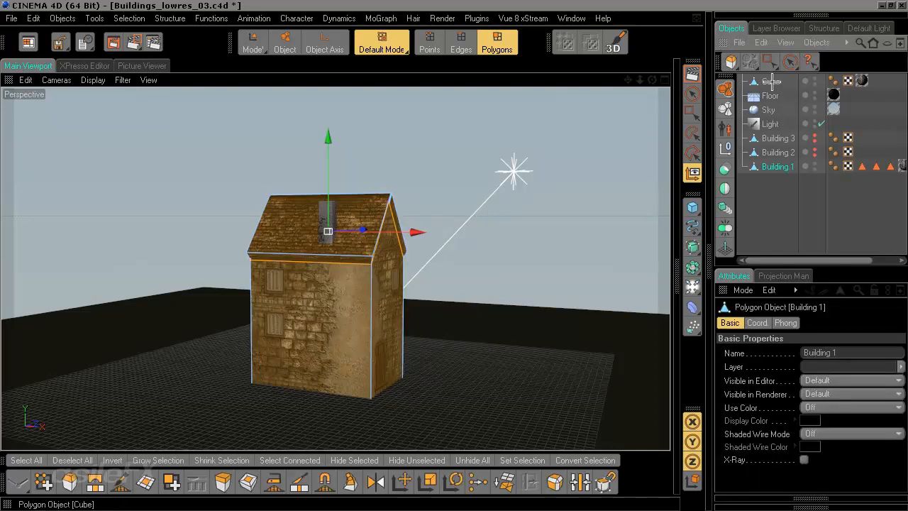
click(770, 81)
click(822, 168)
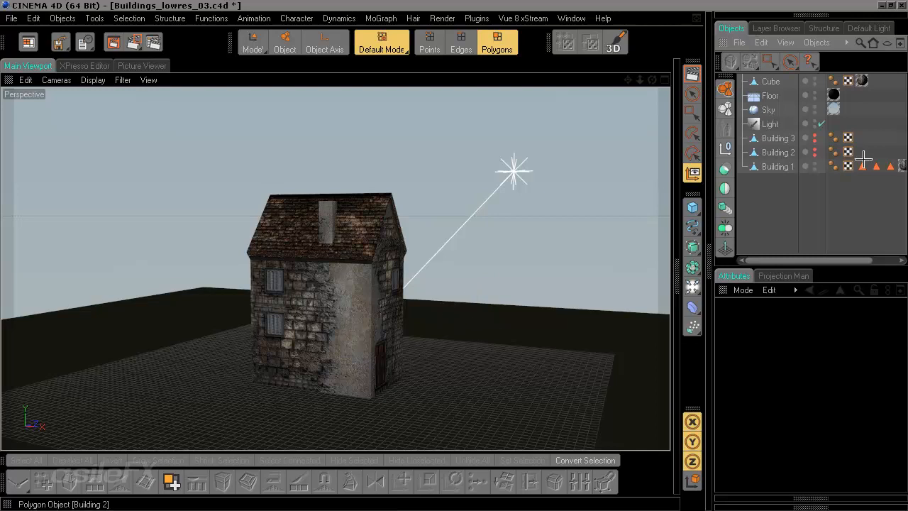
click(767, 81)
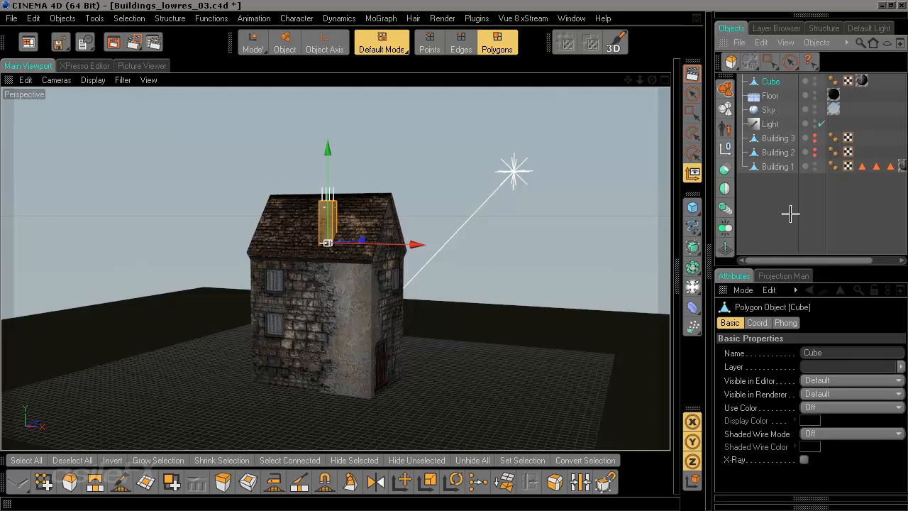
click(811, 191)
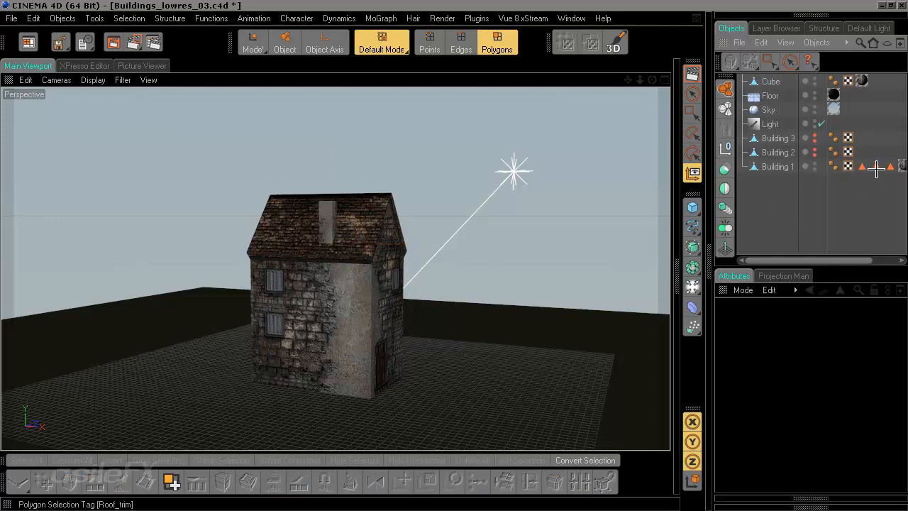
Step: Switch to Model mode
scroll(498, 283, up, 3)
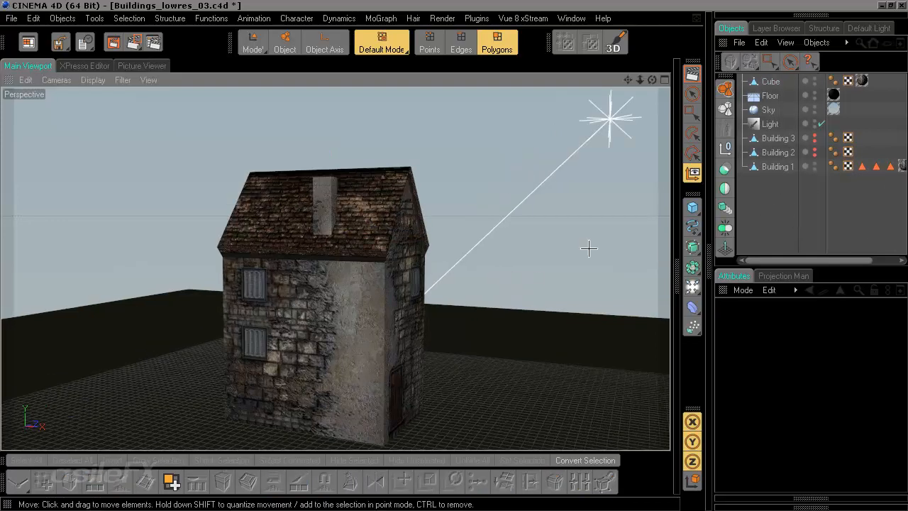
alt+drag(589, 248, 589, 248)
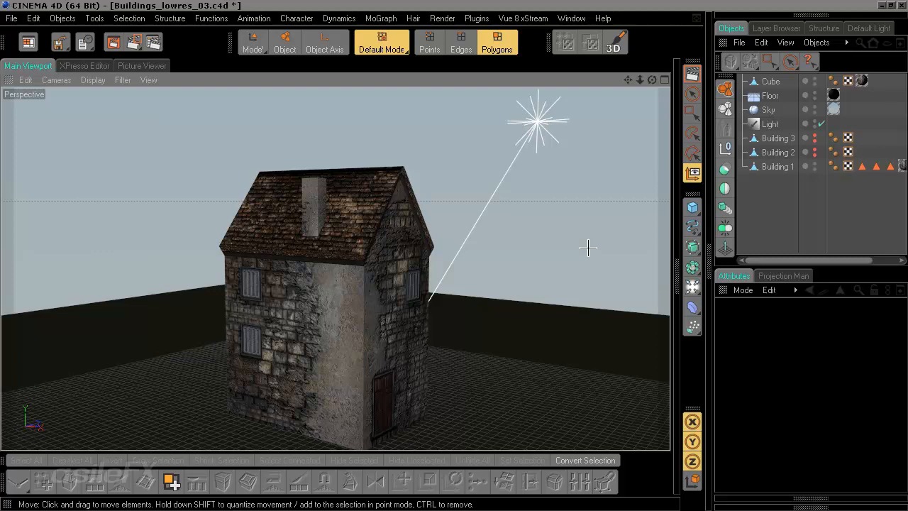
alt+drag(497, 300, 470, 285)
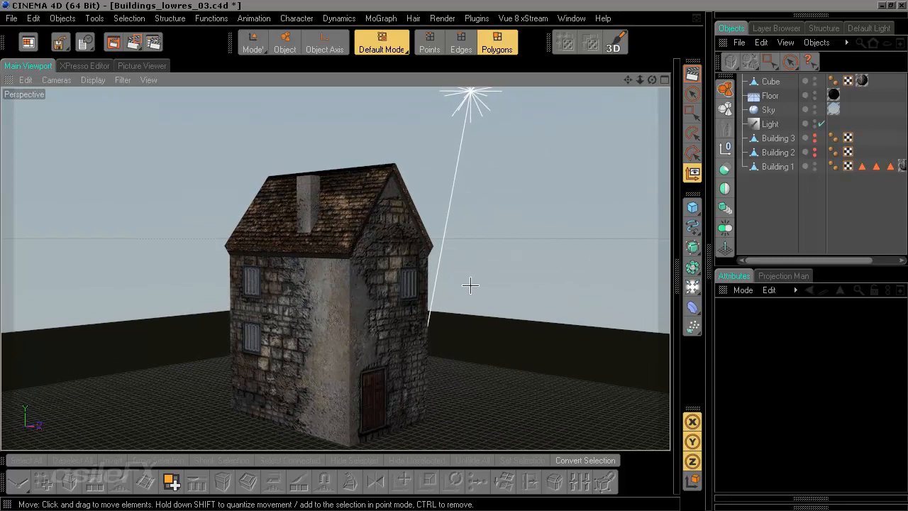
scroll(461, 276, down, 2)
alt+middle_drag(458, 309, 456, 270)
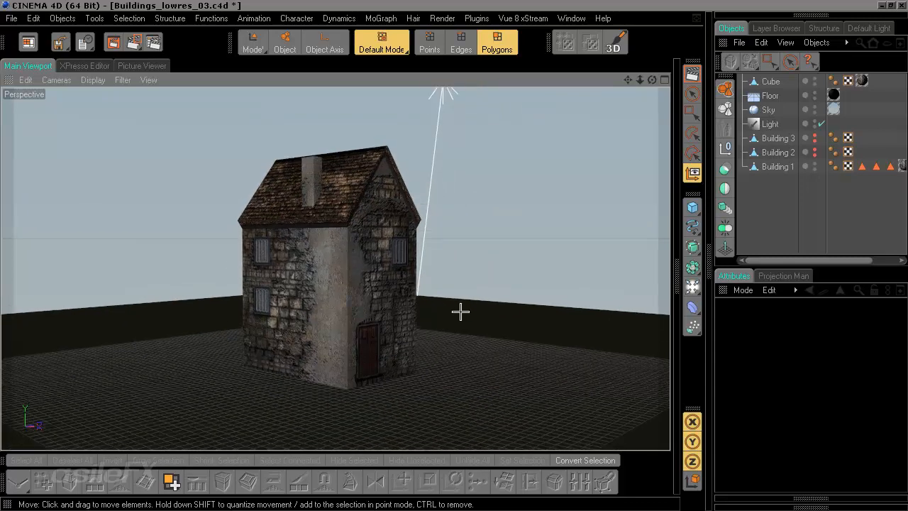
key(Return)
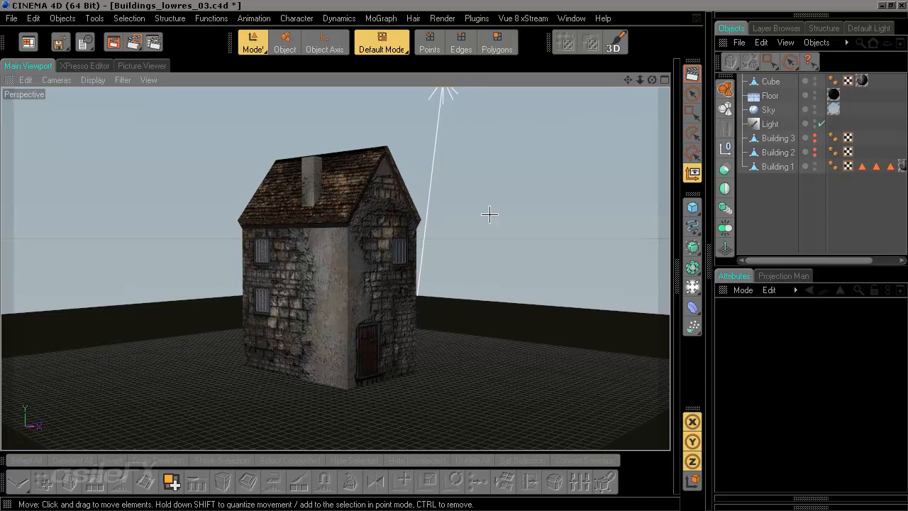
scroll(511, 266, up, 8)
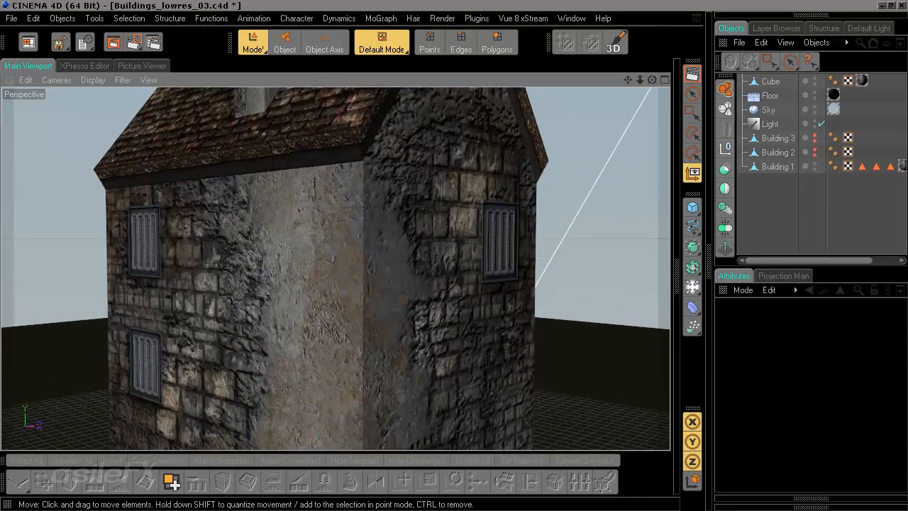
alt+middle_drag(505, 189, 506, 426)
alt+drag(506, 189, 476, 190)
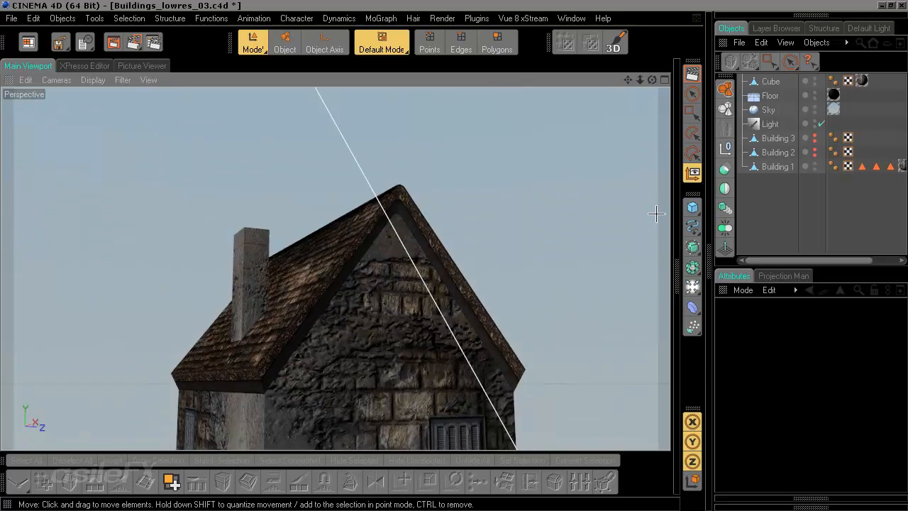
Step: Select Building 1 and switch to Polygons mode
click(782, 168)
alt+middle_drag(469, 273, 446, 199)
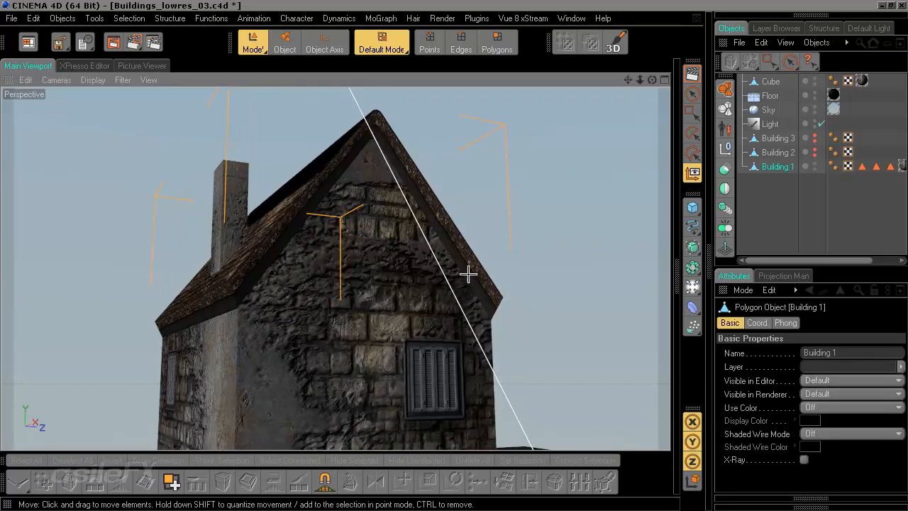
click(496, 43)
Step: Inspect up close where the gable wall meets the roof ridge
scroll(399, 229, up, 5)
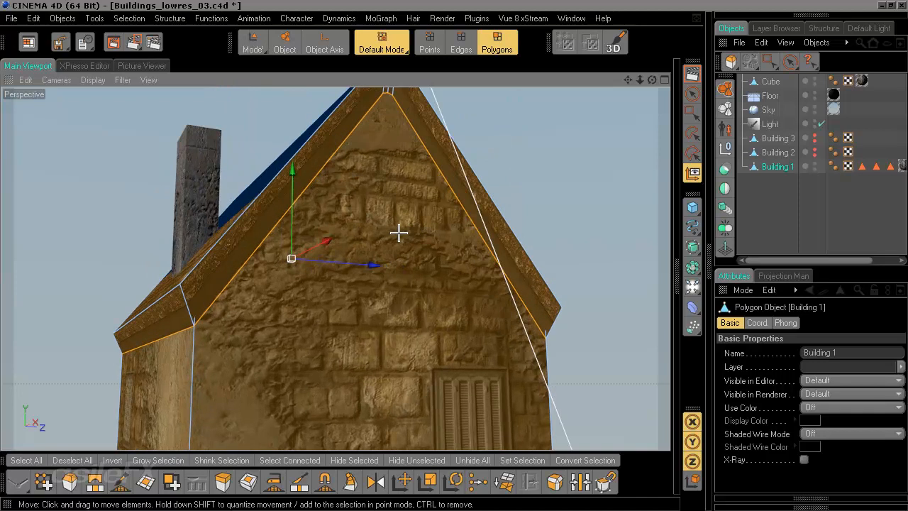
alt+drag(399, 233, 416, 240)
scroll(415, 244, up, 3)
scroll(381, 342, up, 3)
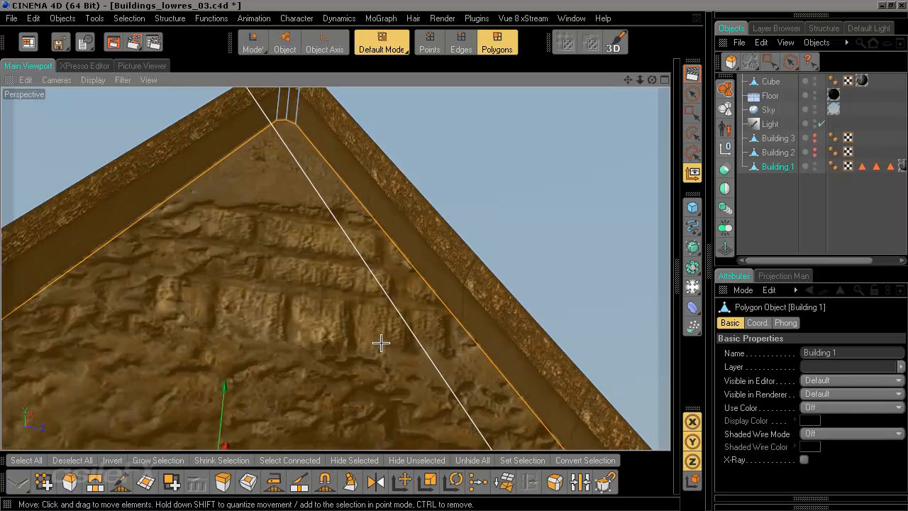
scroll(381, 343, up, 3)
mouse_move(280, 356)
alt+mouse_down()
mouse_move(291, 340)
mouse_move(280, 357)
alt+mouse_up()
scroll(273, 356, up, 3)
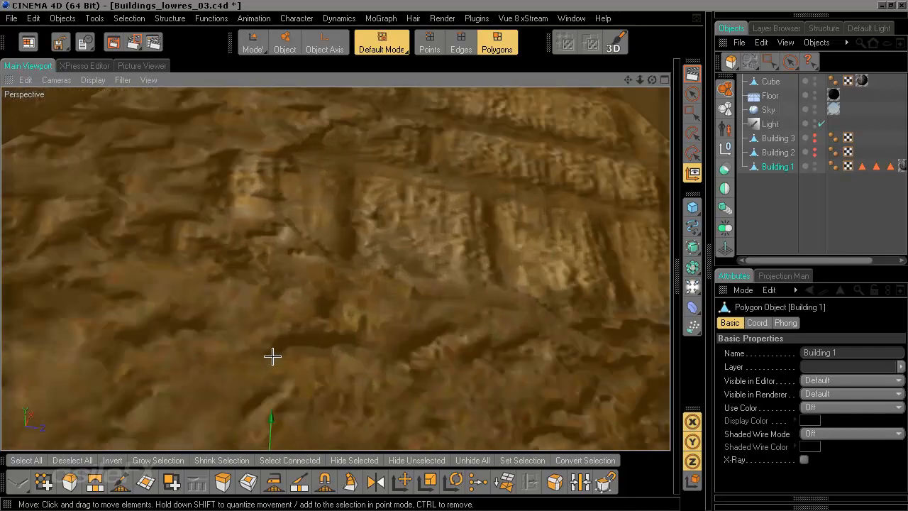
scroll(274, 357, up, 4)
scroll(285, 359, down, 2)
alt+middle_drag(292, 412, 328, 305)
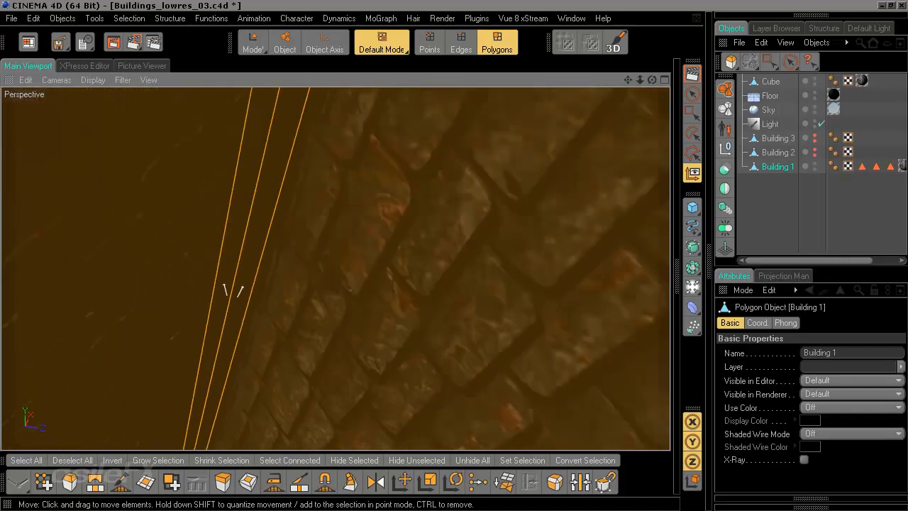
alt+right_drag(234, 291, 307, 410)
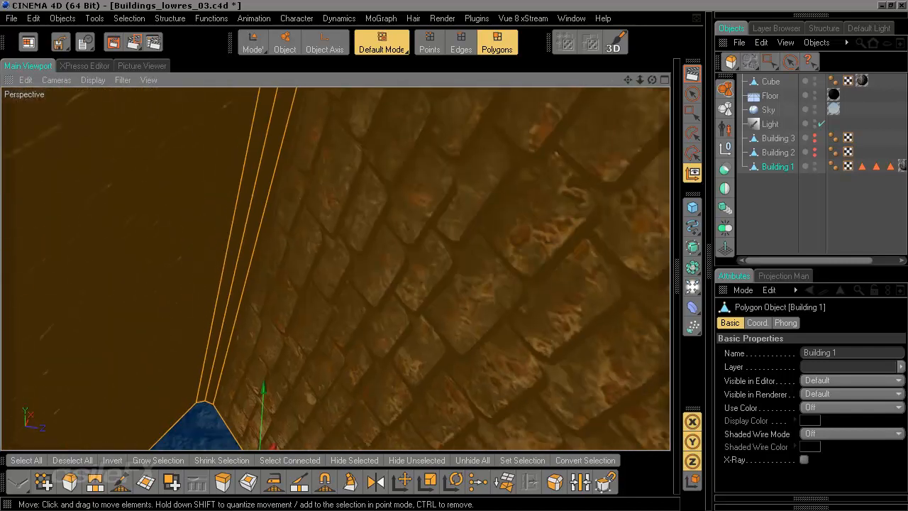
Step: Select the gable wall polygon with the Live Selection tool
click(693, 94)
mouse_move(172, 286)
mouse_down()
mouse_move(304, 248)
mouse_move(314, 272)
mouse_up()
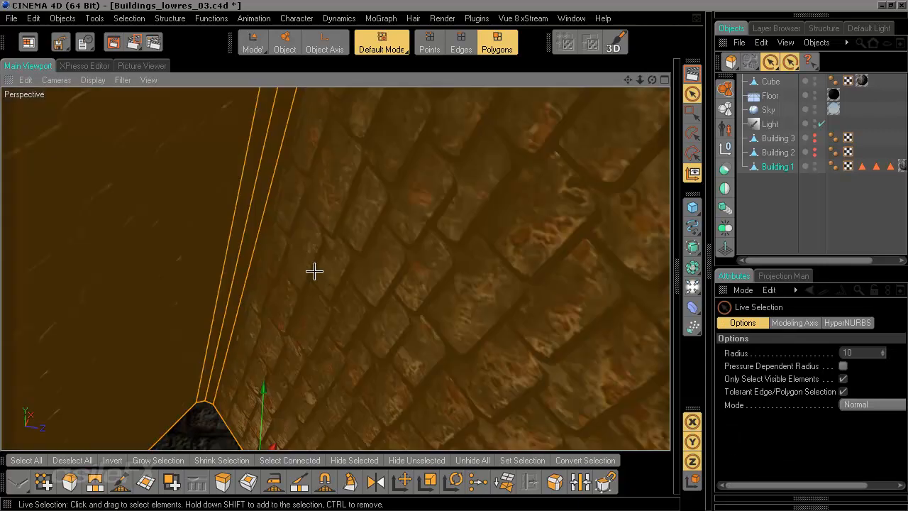
scroll(389, 341, down, 5)
scroll(388, 341, down, 3)
alt+drag(311, 370, 334, 300)
scroll(332, 300, down, 5)
alt+drag(486, 310, 462, 310)
Step: Scale the selected gable polygon slightly and move it a little upward
key(t)
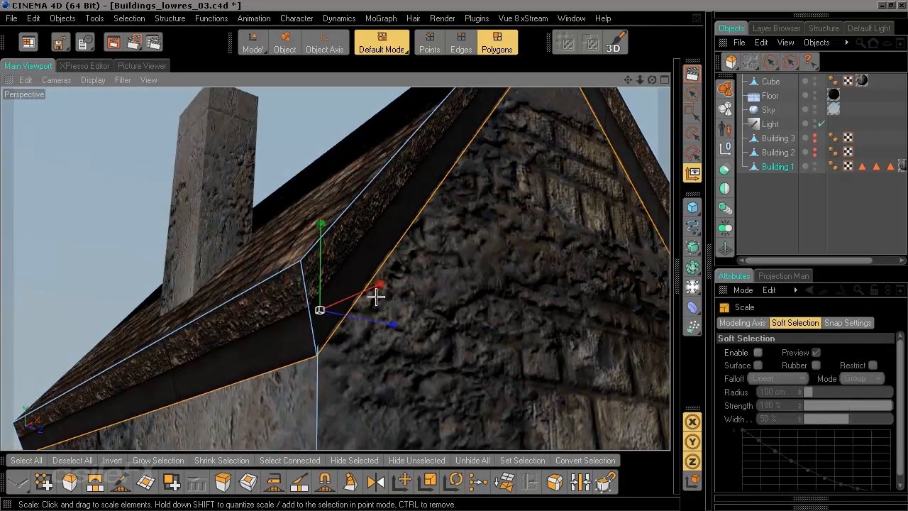
drag(374, 318, 380, 285)
key(e)
drag(320, 220, 320, 212)
alt+drag(376, 244, 291, 286)
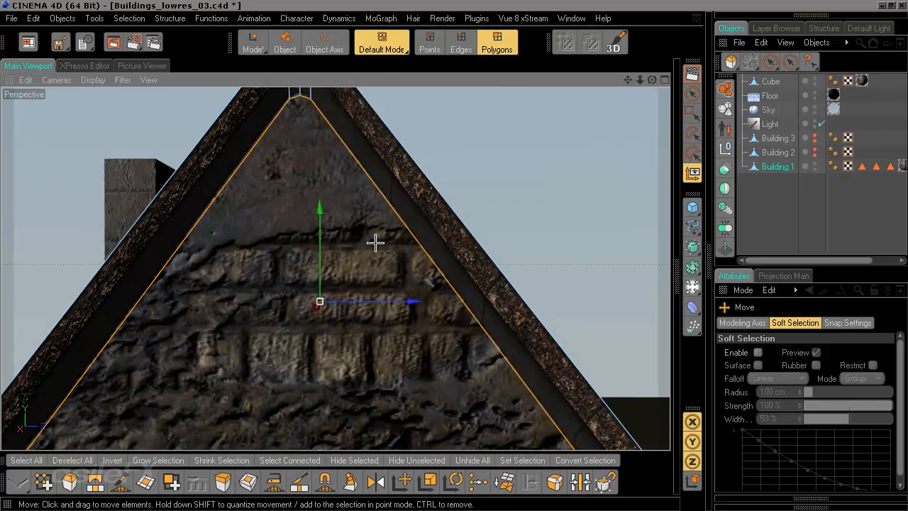
Step: Set the Roof Trim texture tag's Tiles X on Building 1 to 1
mouse_move(418, 321)
alt+mouse_down()
mouse_move(355, 298)
mouse_move(419, 321)
alt+mouse_up()
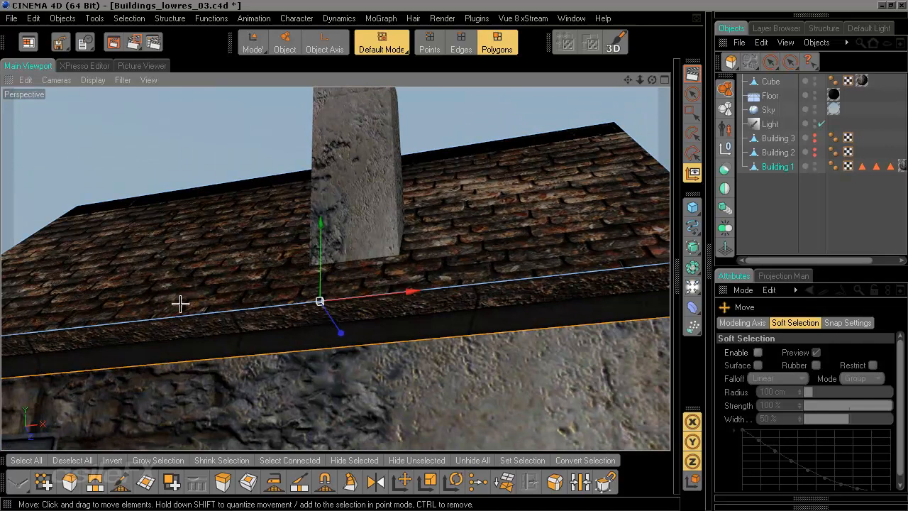
alt+middle_drag(138, 363, 329, 302)
scroll(210, 327, up, 5)
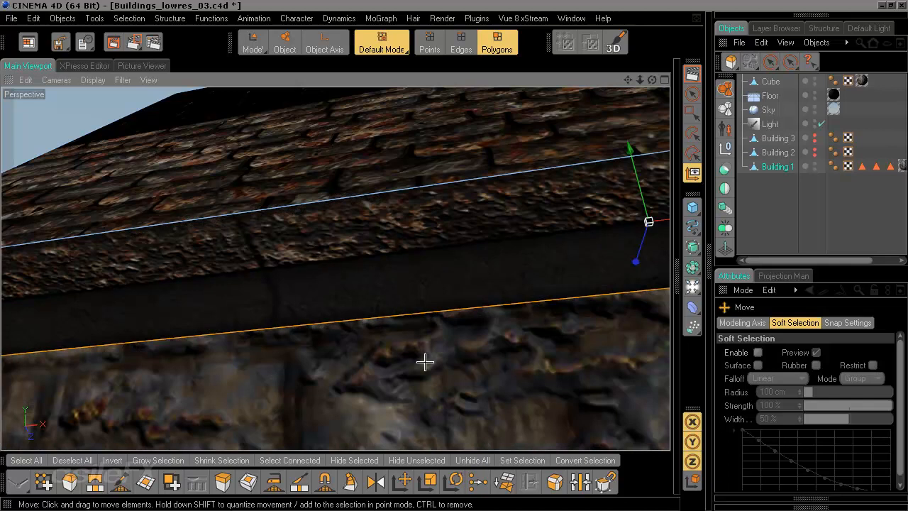
scroll(425, 362, down, 2)
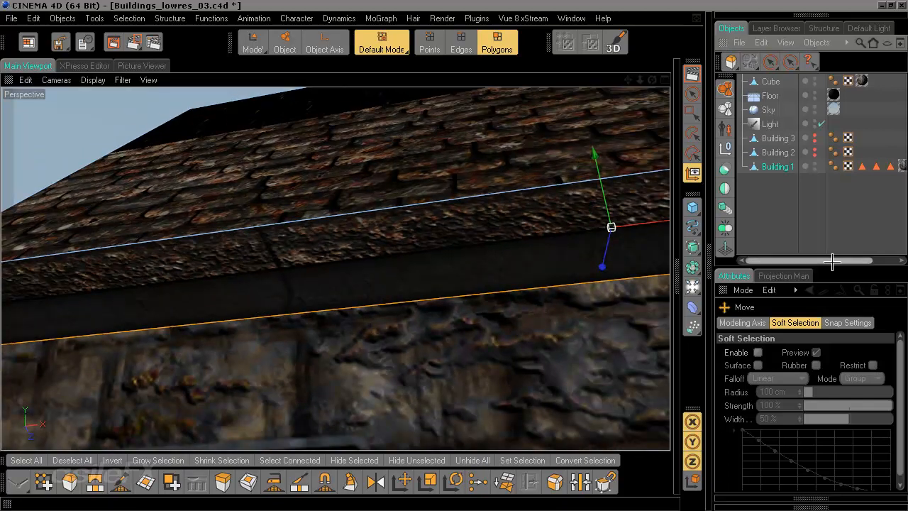
drag(832, 262, 859, 262)
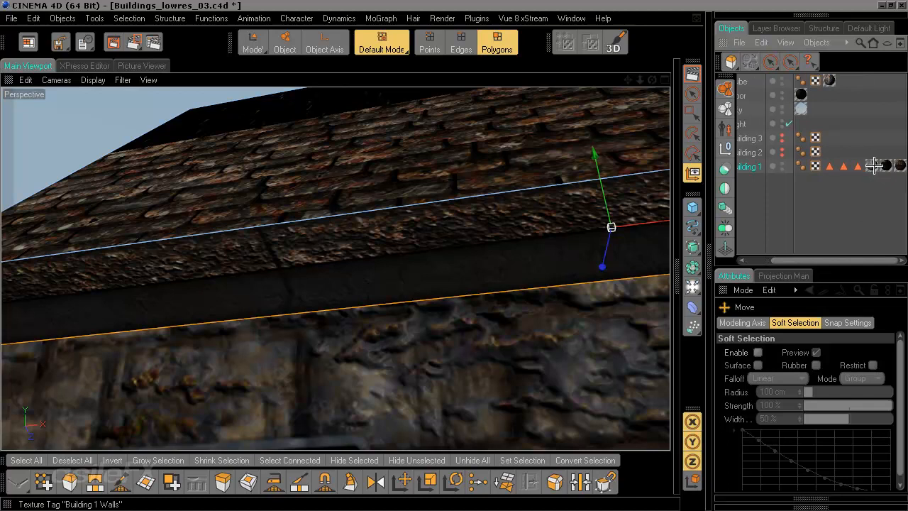
click(899, 165)
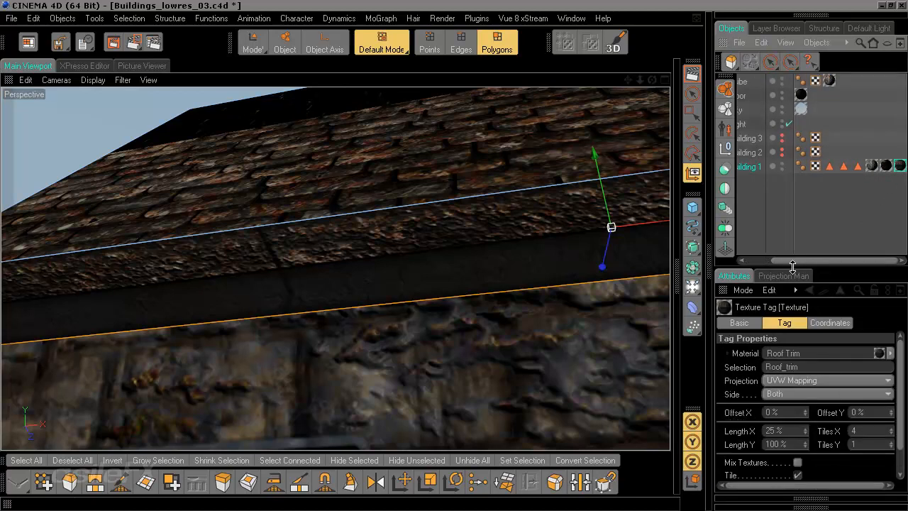
drag(793, 266, 792, 197)
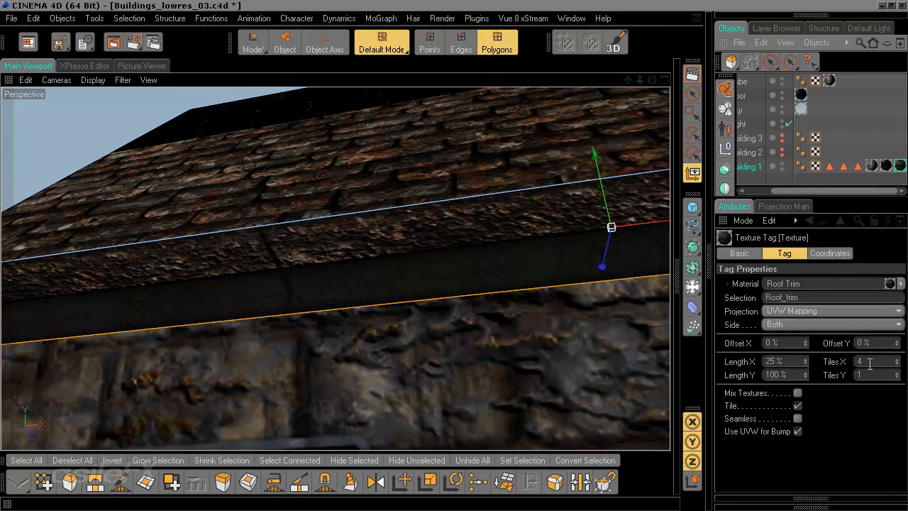
drag(861, 363, 787, 363)
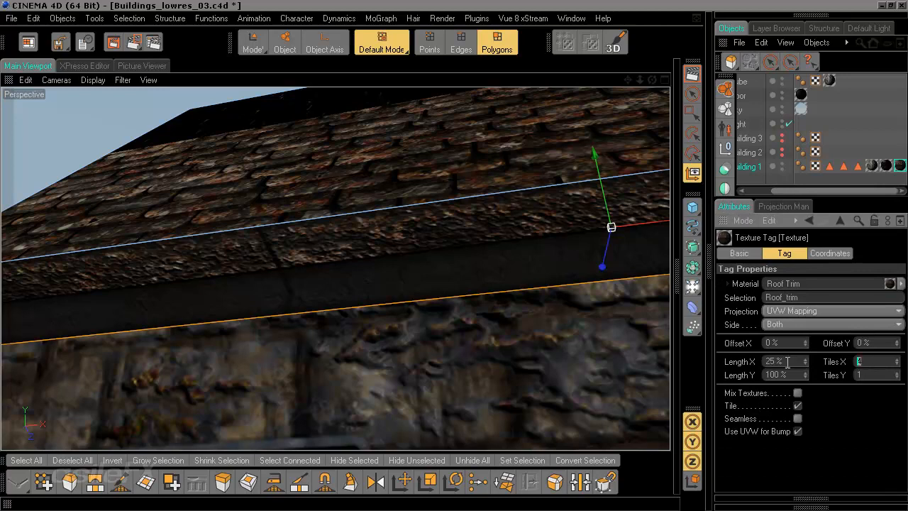
text(1)
key(Return)
Step: Undo the Tiles X change on the Roof Trim texture tag
scroll(242, 331, down, 5)
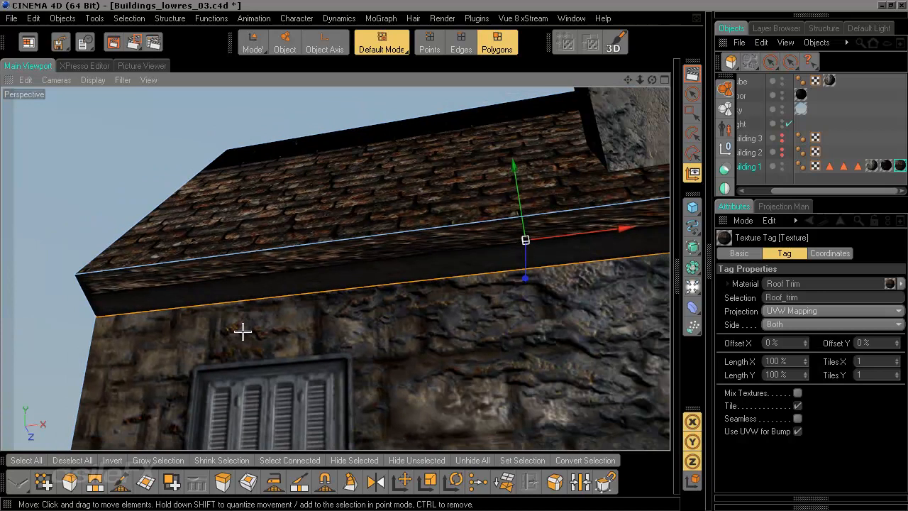
alt+middle_drag(242, 331, 2, 358)
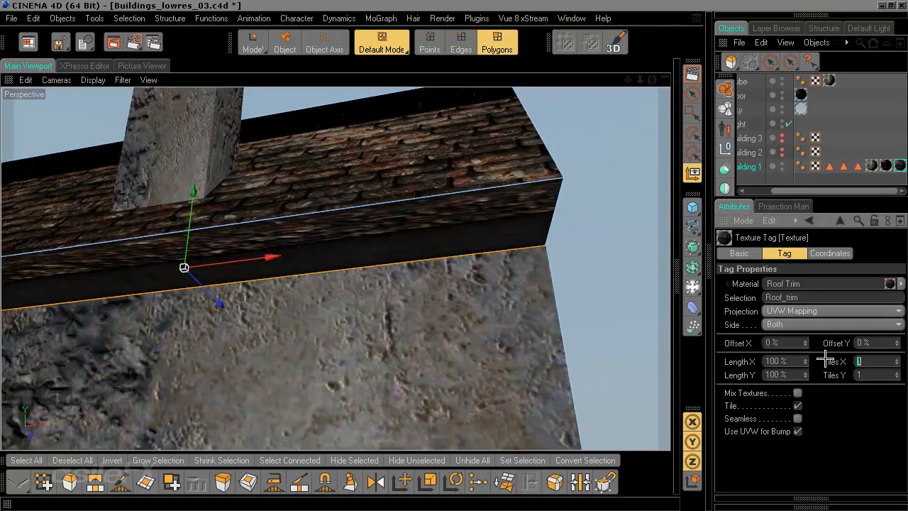
key(ctrl+z)
Step: Set the Roof Trim texture tag's Tiles X to 8
scroll(383, 203, down, 4)
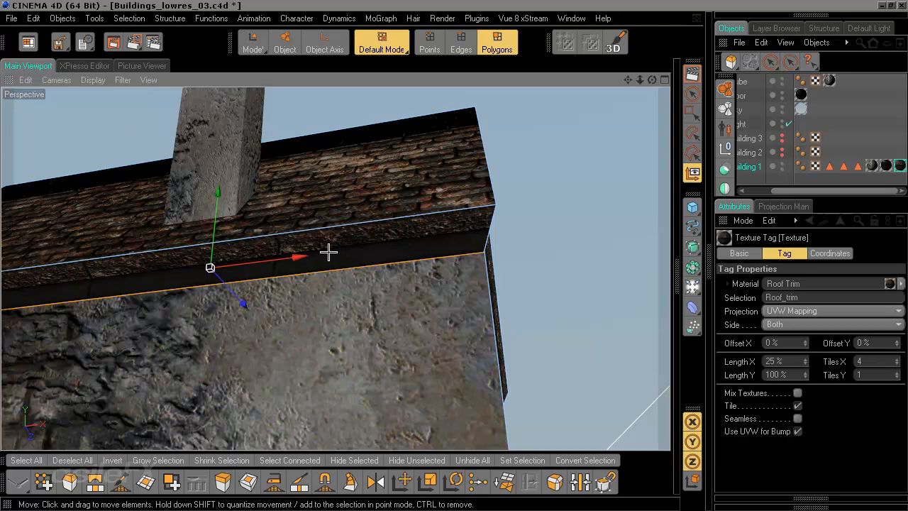
alt+middle_drag(53, 311, 233, 289)
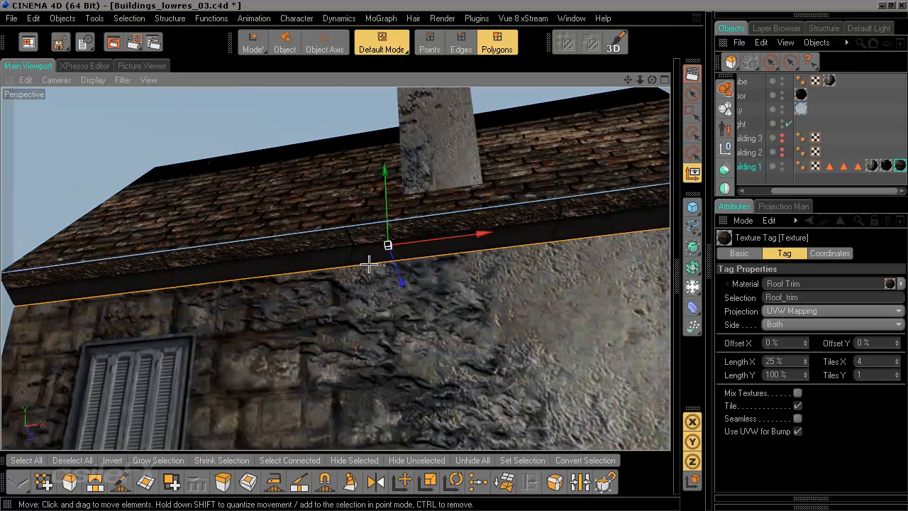
drag(864, 362, 824, 356)
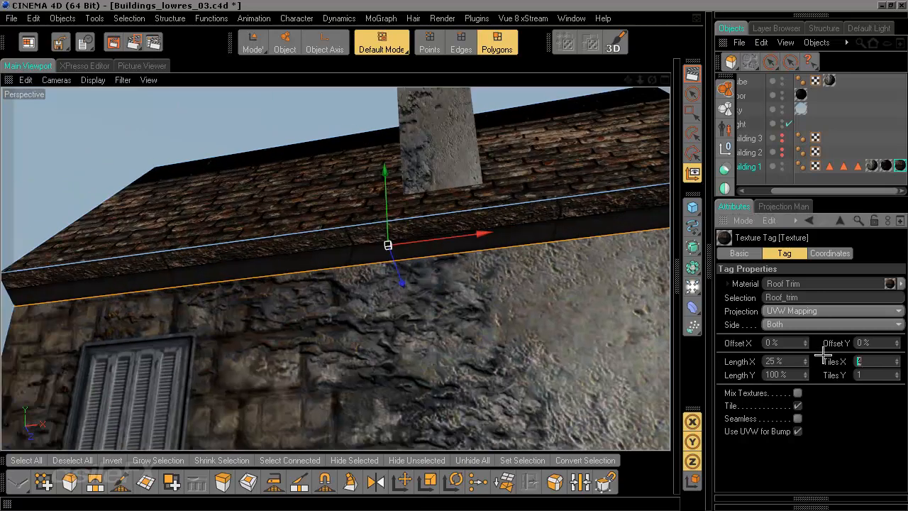
text(8)
key(Return)
Step: Inspect the gable wall and roof trim tiling from several angles
alt+drag(525, 284, 273, 327)
alt+drag(568, 340, 505, 291)
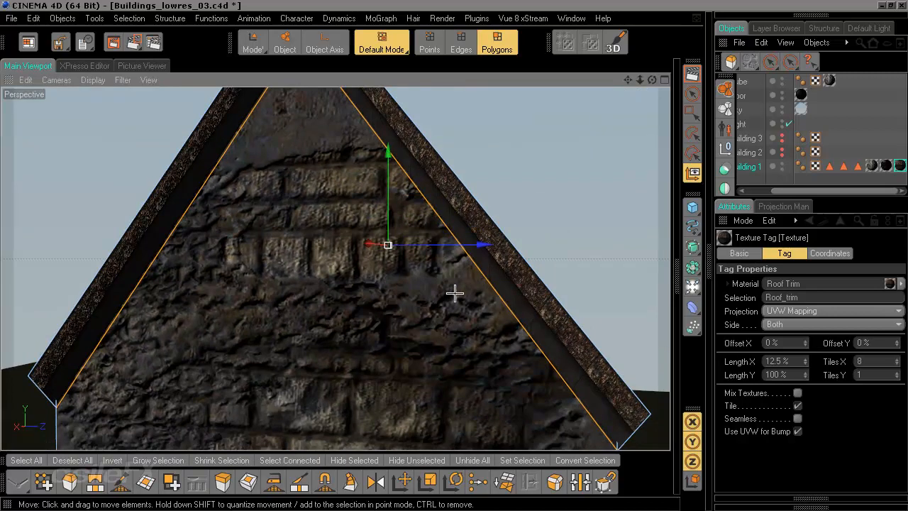
alt+drag(456, 293, 537, 328)
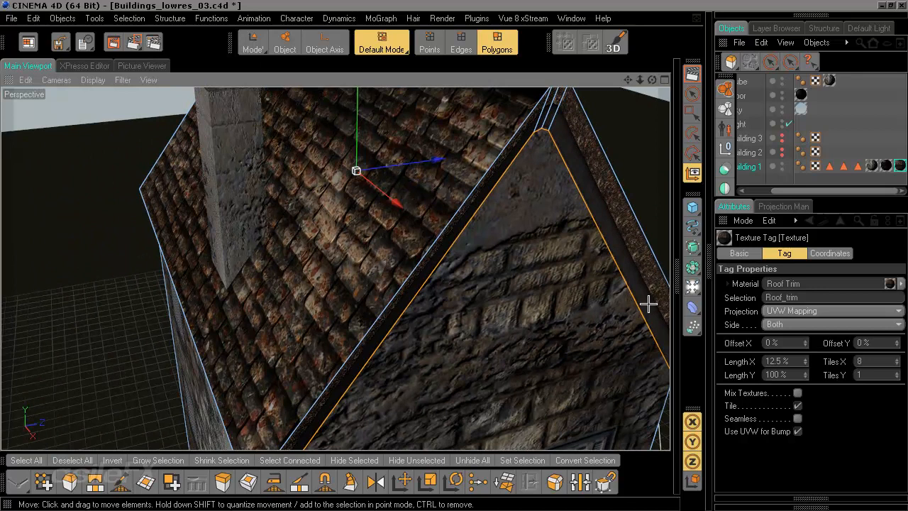
scroll(563, 295, down, 4)
alt+drag(564, 295, 617, 230)
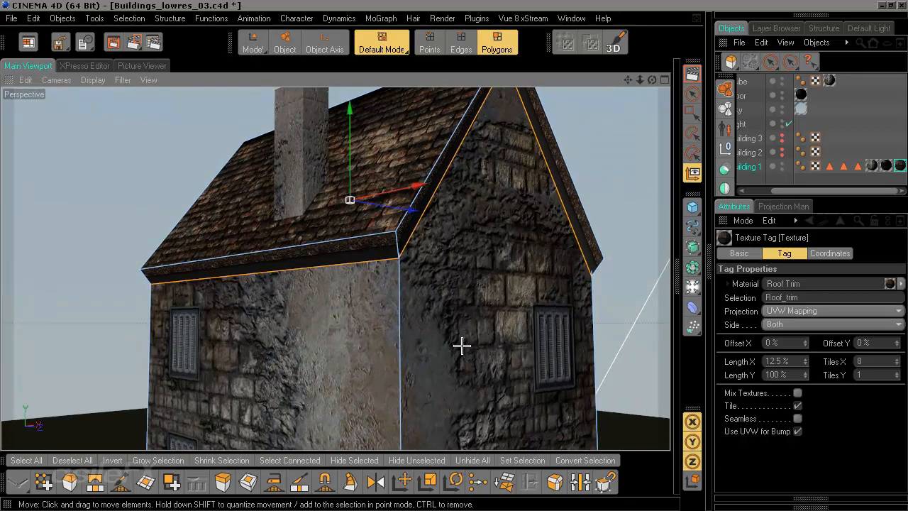
scroll(462, 345, down, 3)
alt+middle_drag(474, 306, 450, 354)
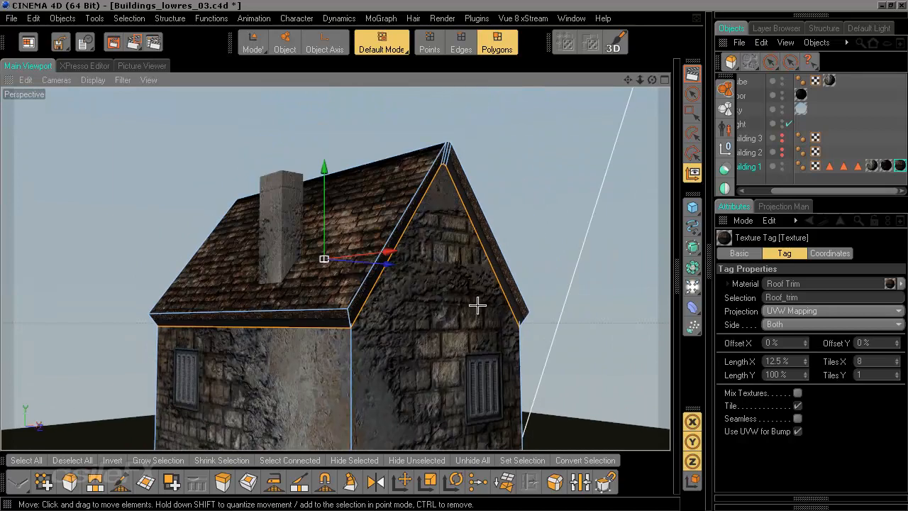
alt+drag(476, 306, 526, 312)
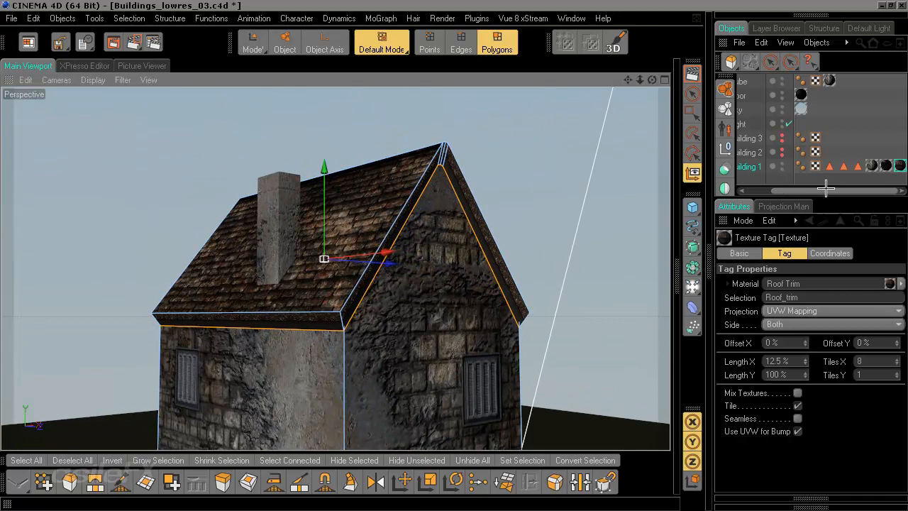
Step: Deselect Building 1 and add a new Cube primitive to the scene
click(760, 178)
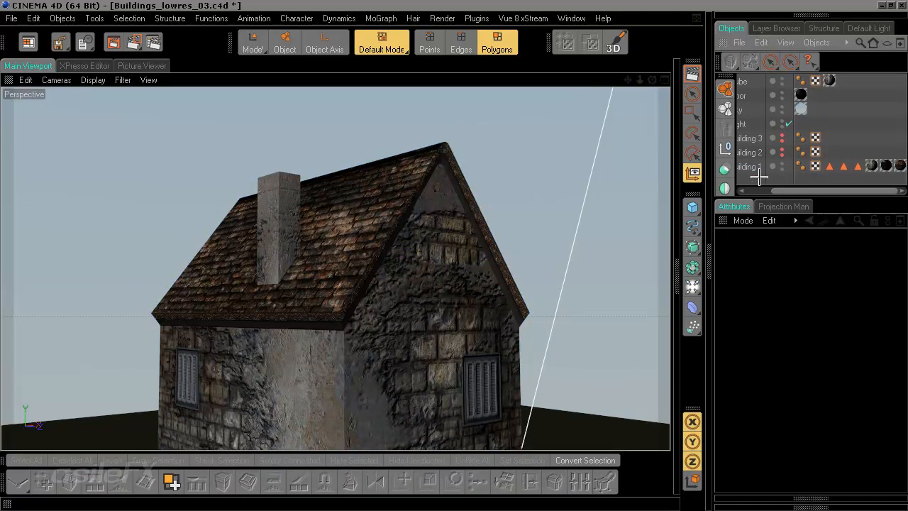
alt+drag(569, 320, 586, 330)
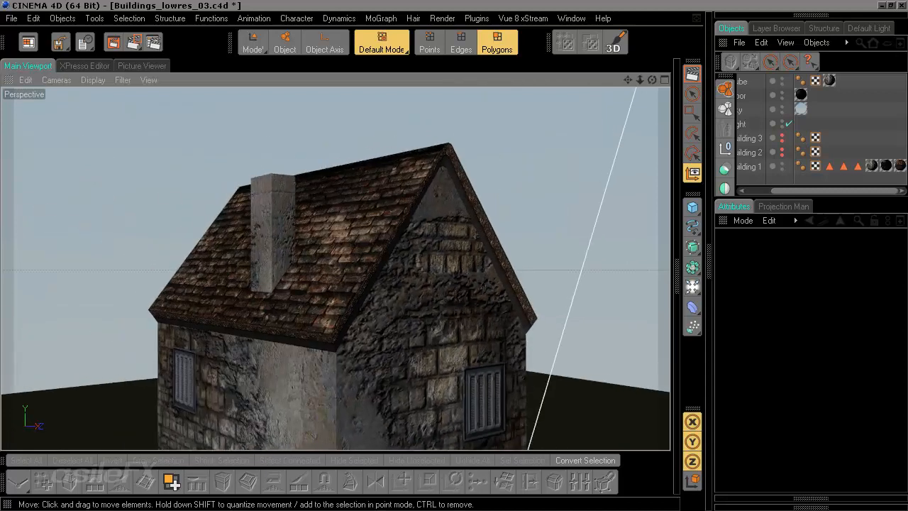
scroll(553, 402, down, 6)
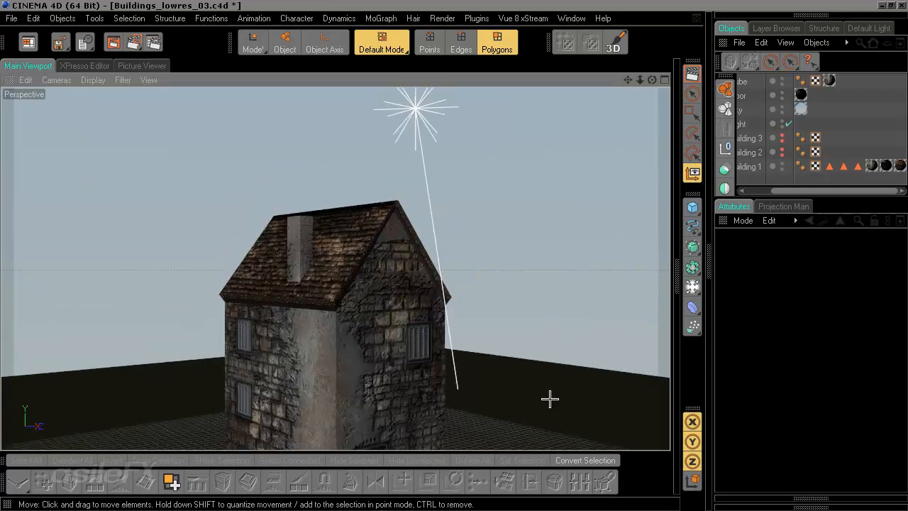
alt+middle_drag(542, 393, 555, 306)
alt+drag(539, 336, 493, 330)
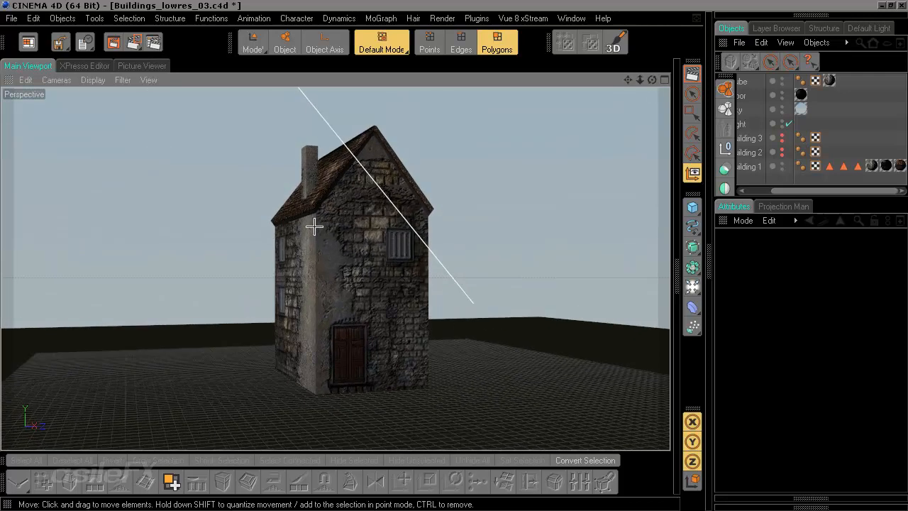
alt+drag(404, 213, 379, 292)
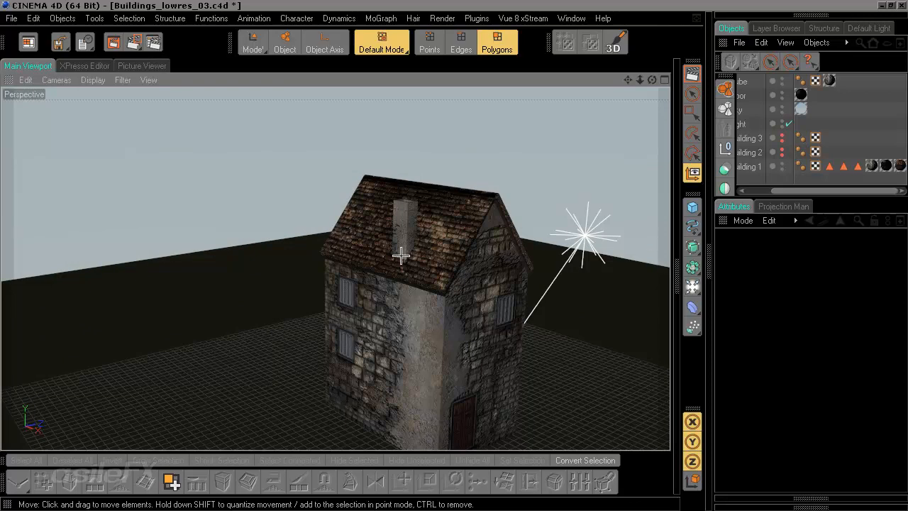
alt+drag(371, 299, 416, 330)
click(693, 207)
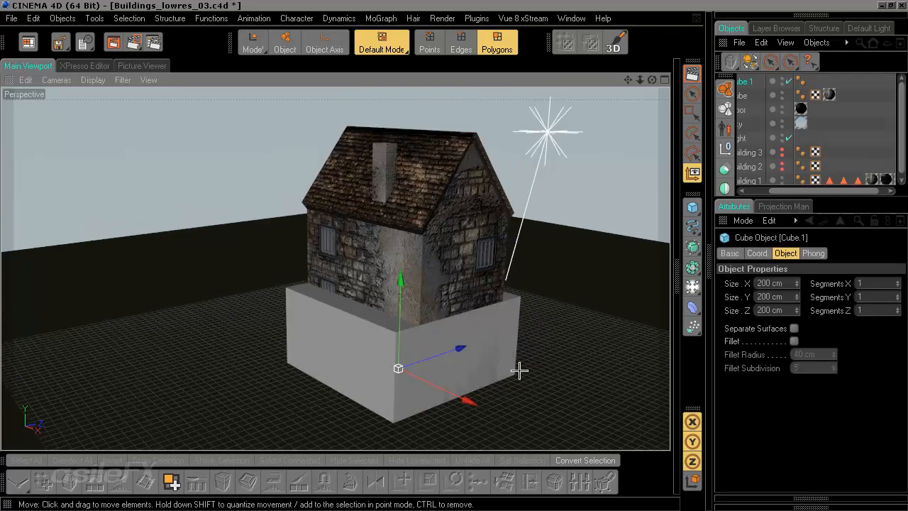
Step: In Model mode, move the new cube beside the house and scale it to about 86 × 200 × 46 cm
drag(518, 371, 403, 366)
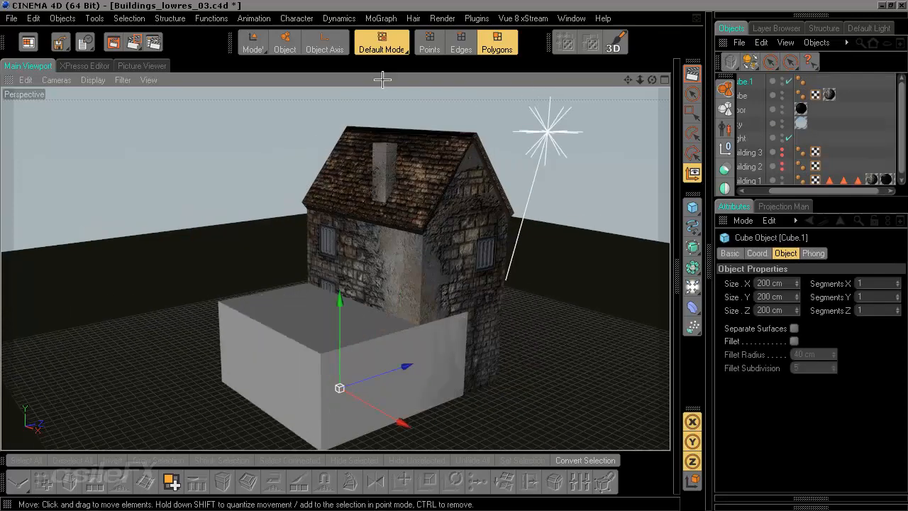
click(254, 44)
alt+middle_drag(373, 397, 401, 340)
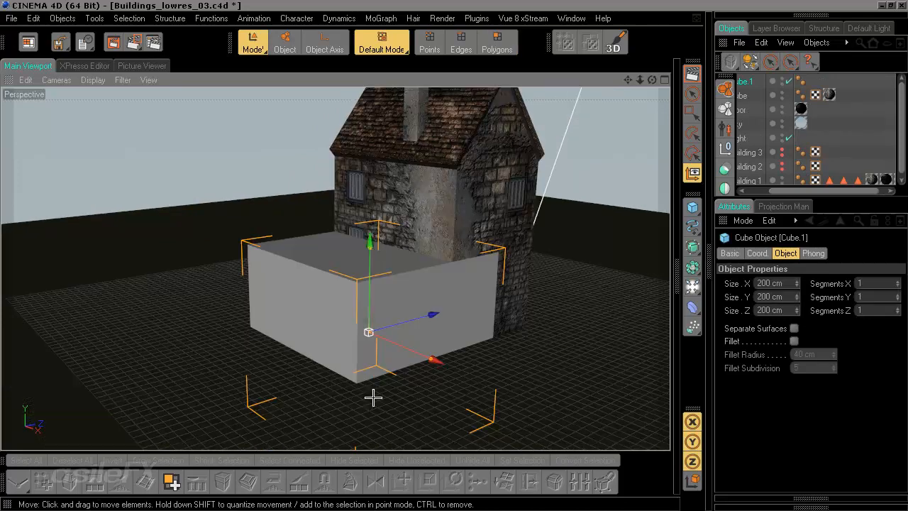
drag(371, 237, 371, 187)
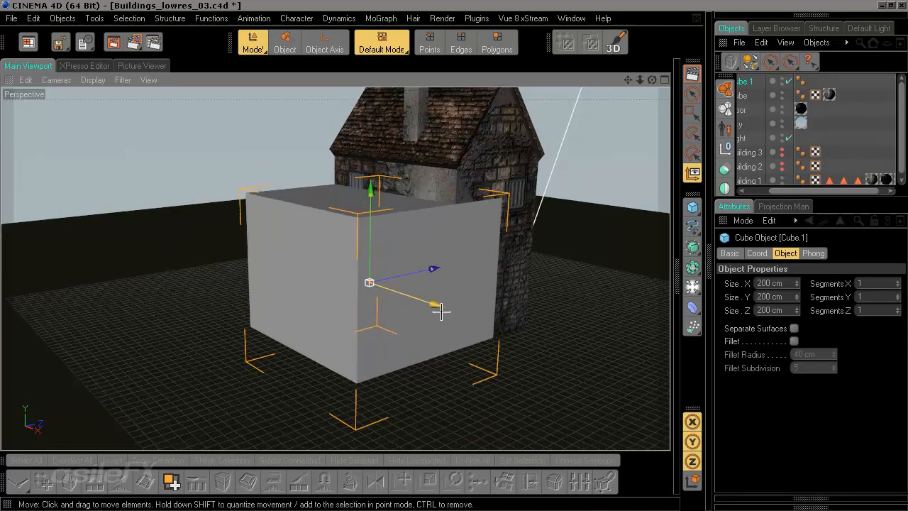
drag(436, 303, 395, 291)
drag(432, 268, 466, 273)
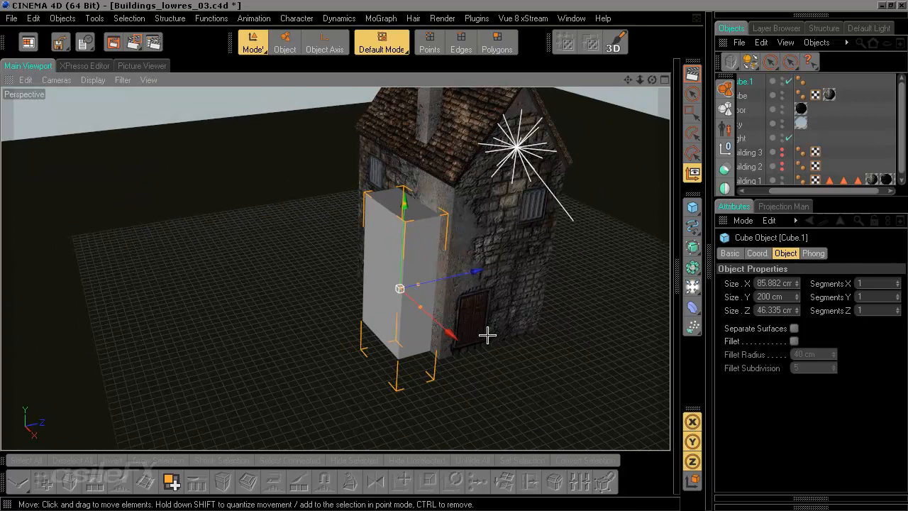
alt+drag(487, 335, 469, 287)
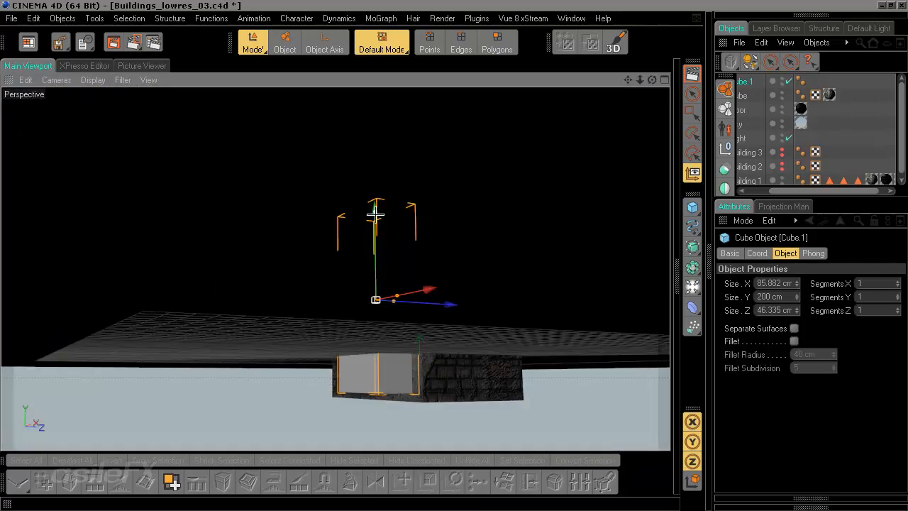
drag(376, 205, 377, 214)
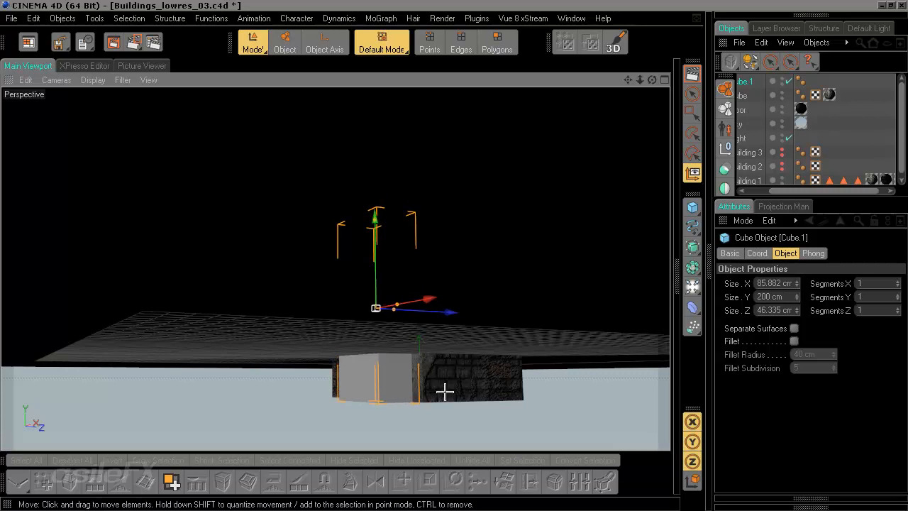
alt+drag(445, 392, 491, 371)
Step: Switch to the four-viewport layout and frame the cube in the Front view
middle_click(462, 215)
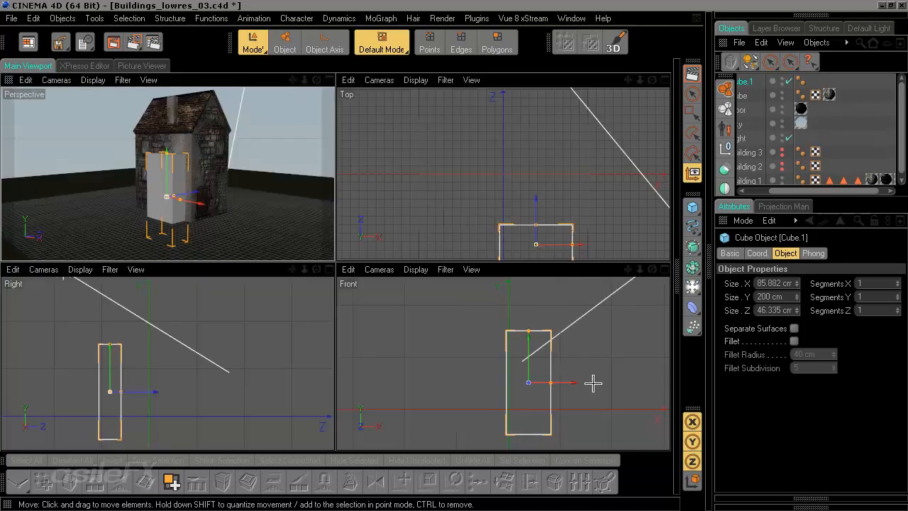
alt+middle_drag(596, 372, 488, 370)
scroll(595, 372, down, 6)
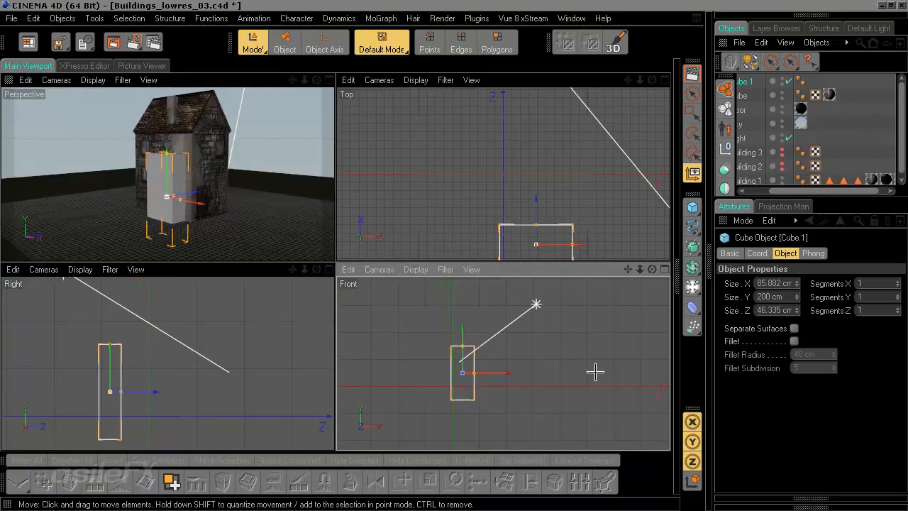
scroll(596, 372, up, 4)
alt+middle_drag(425, 364, 463, 381)
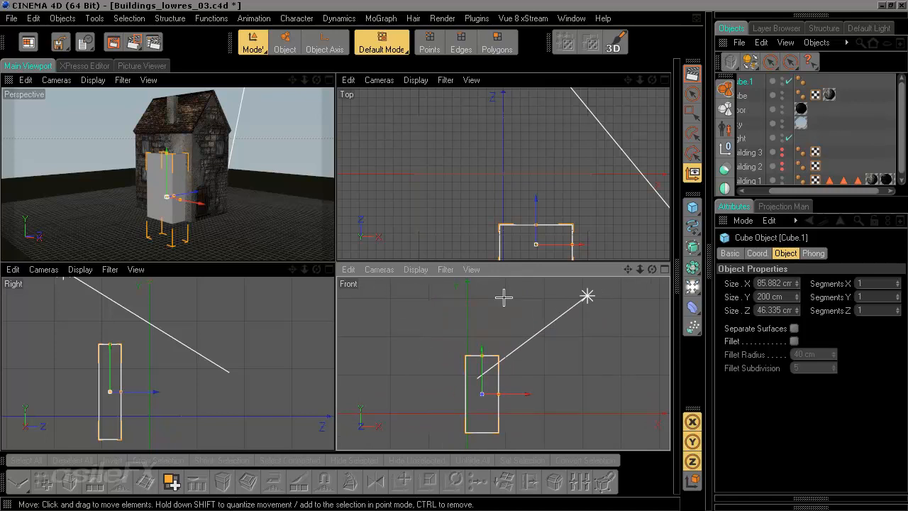
Step: Switch the Front view to Gouraud shading so the house appears shaded behind the cube
click(416, 269)
mouse_move(383, 269)
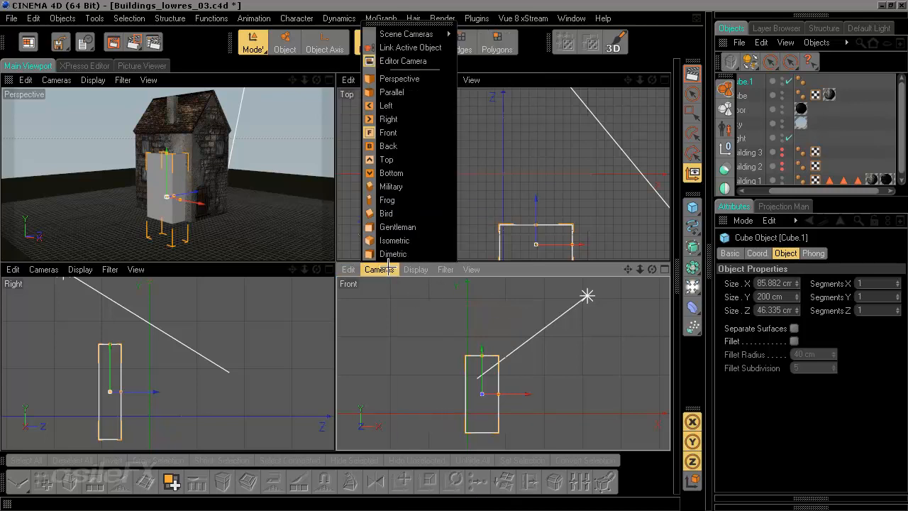
click(448, 318)
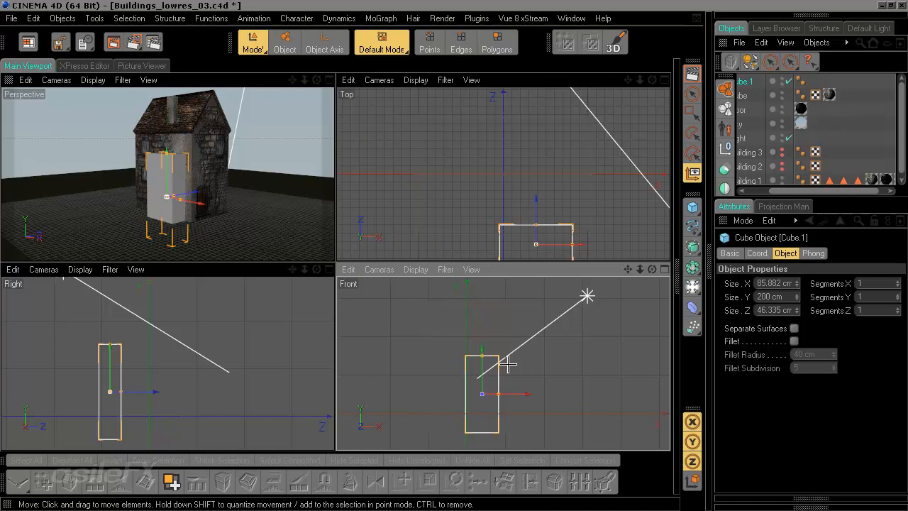
key(n)
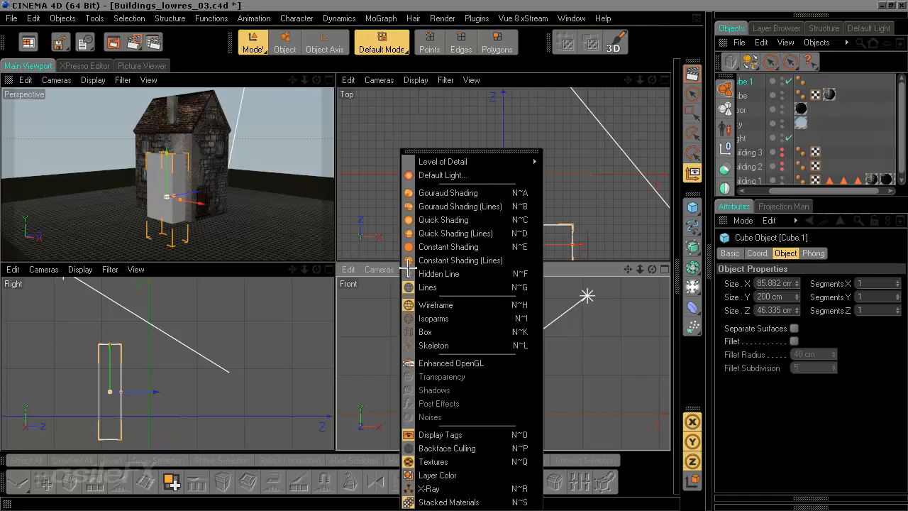
click(480, 193)
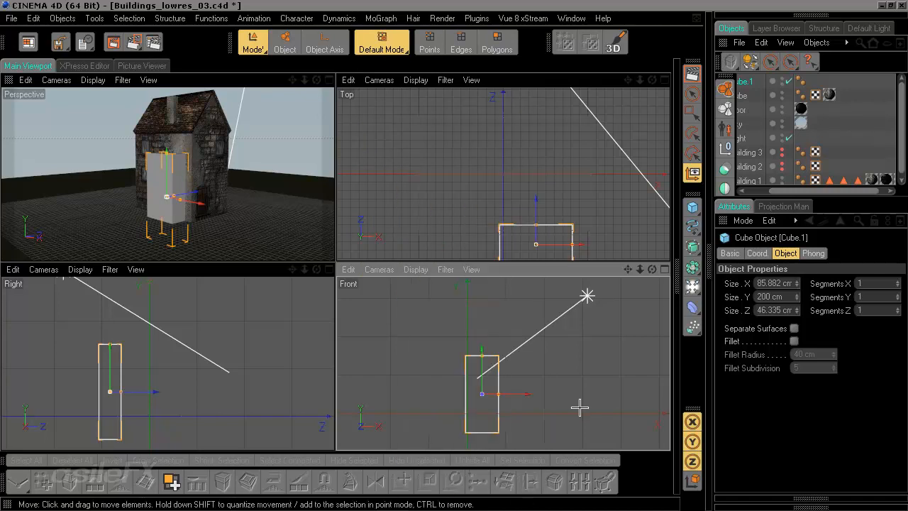
click(417, 269)
click(480, 220)
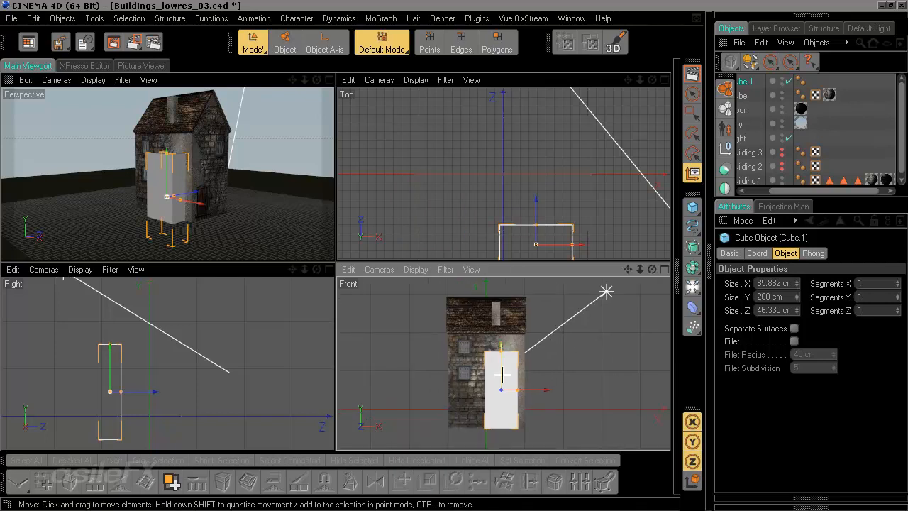
Step: Maximize the Perspective view, zoom in on the cube and make it editable
middle_click(262, 169)
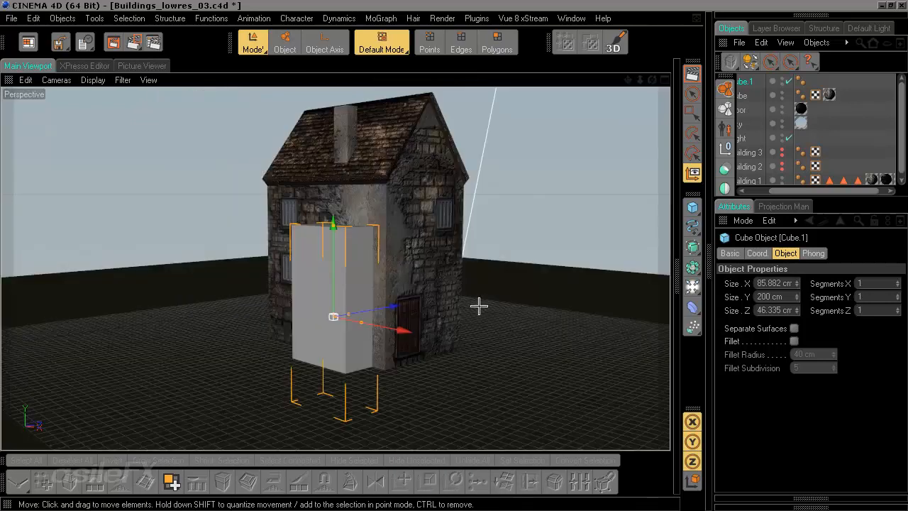
scroll(479, 308, up, 4)
alt+drag(479, 309, 503, 283)
scroll(503, 283, up, 1)
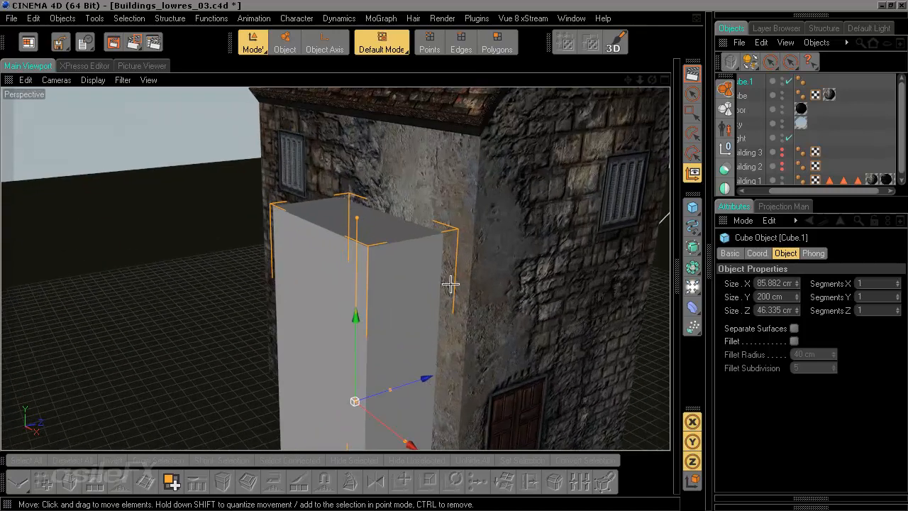
key(c)
alt+drag(317, 284, 298, 283)
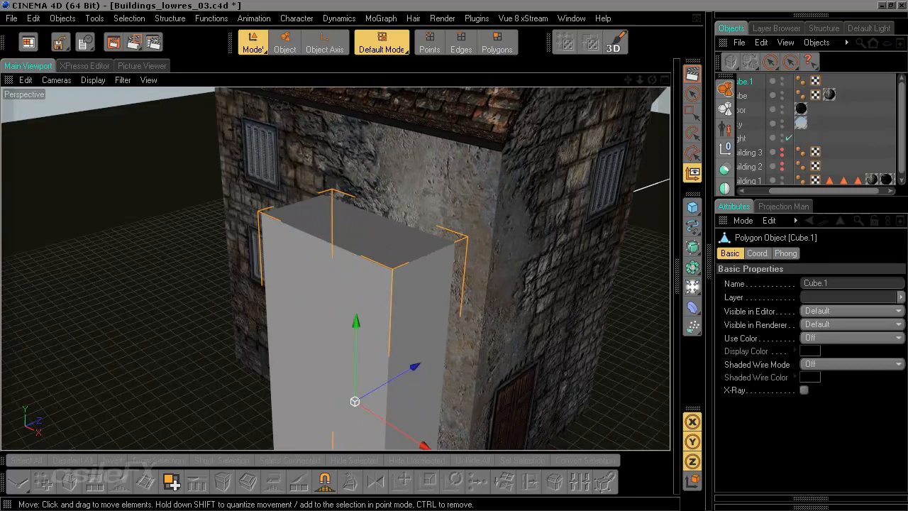
Step: Select the cube's top front edge and, with the axis set to World, move it down to slope the top
click(497, 42)
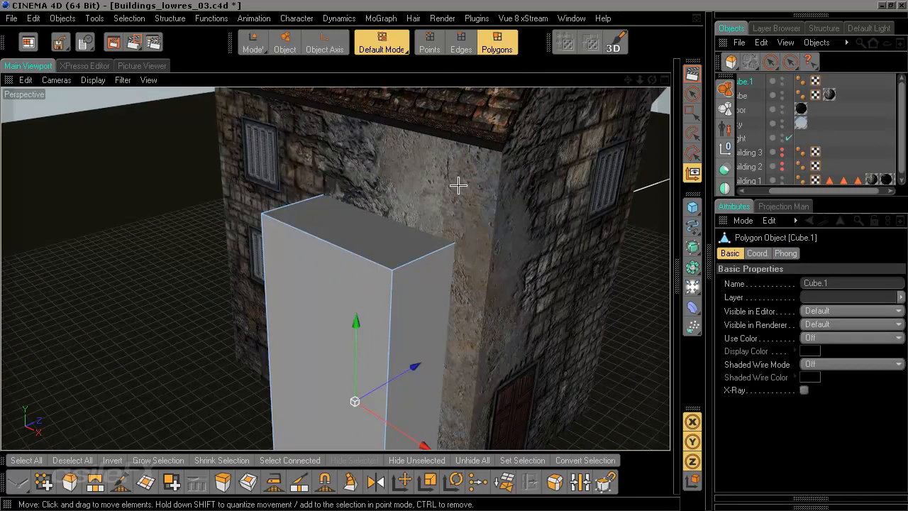
key(Return)
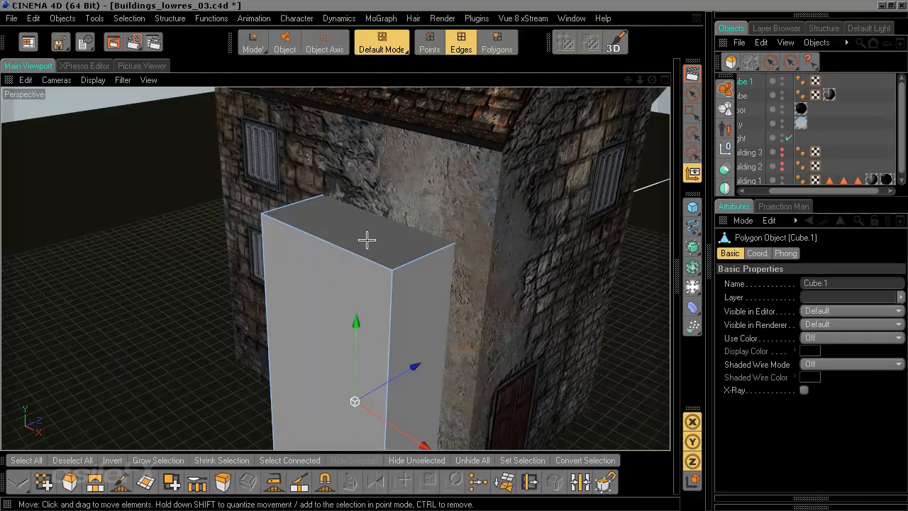
key(9)
click(357, 260)
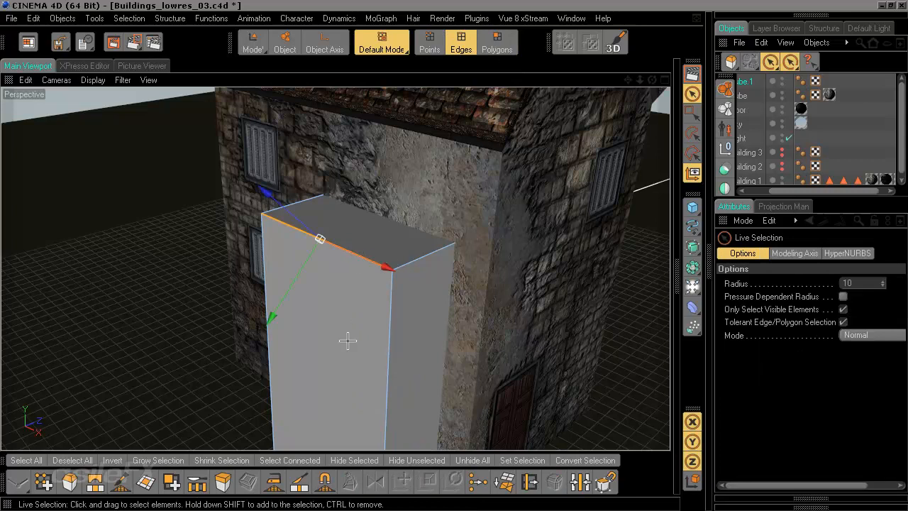
scroll(337, 306, up, 3)
key(e)
alt+drag(482, 338, 348, 284)
alt+drag(402, 332, 403, 318)
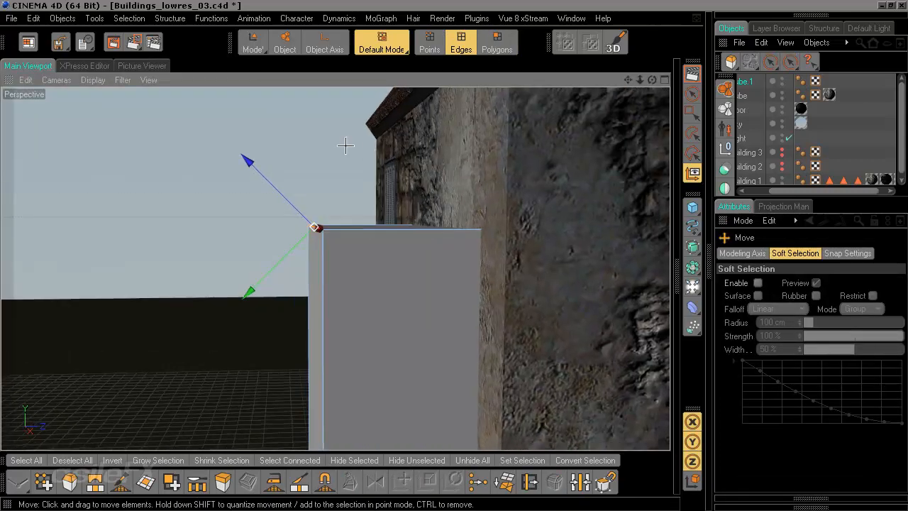
alt+drag(330, 305, 312, 302)
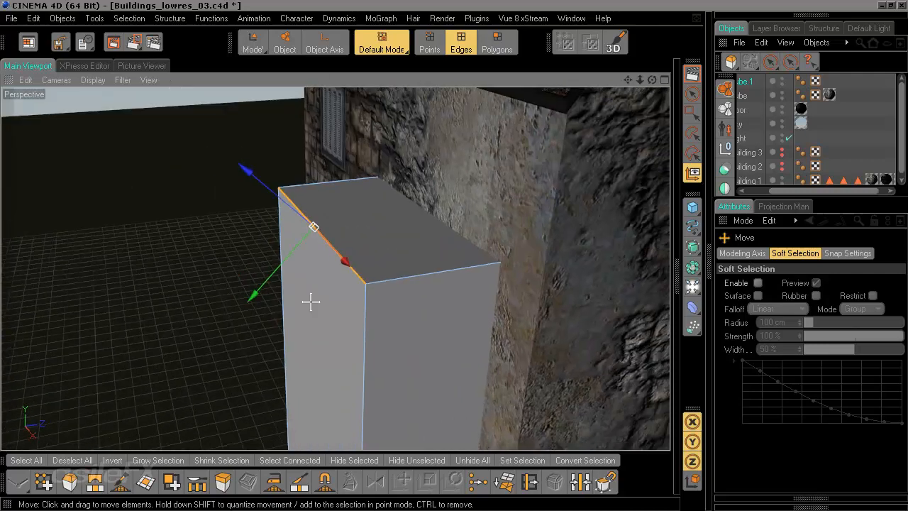
right_click(316, 226)
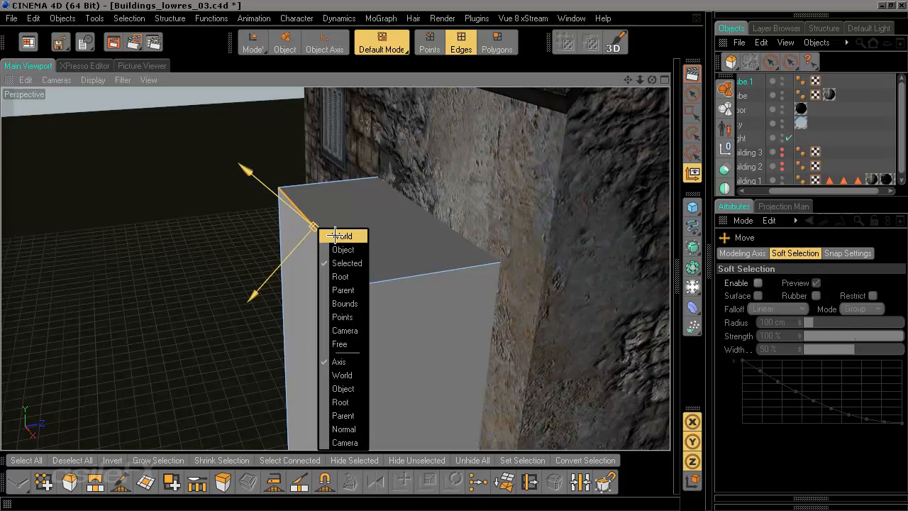
click(359, 378)
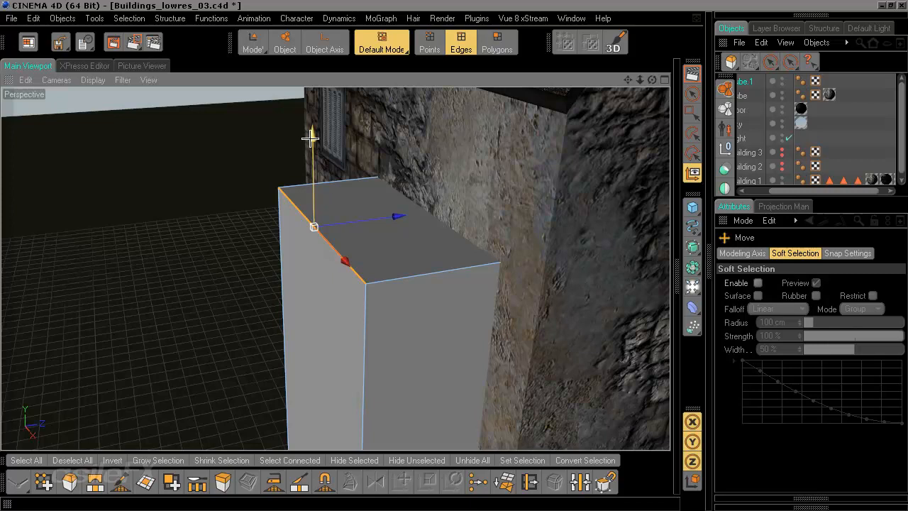
drag(312, 142, 315, 229)
Step: Inspect the sloped cube against the house wall from several angles
scroll(390, 215, down, 5)
alt+drag(393, 215, 433, 163)
alt+middle_drag(407, 383, 414, 285)
alt+middle_drag(372, 351, 372, 386)
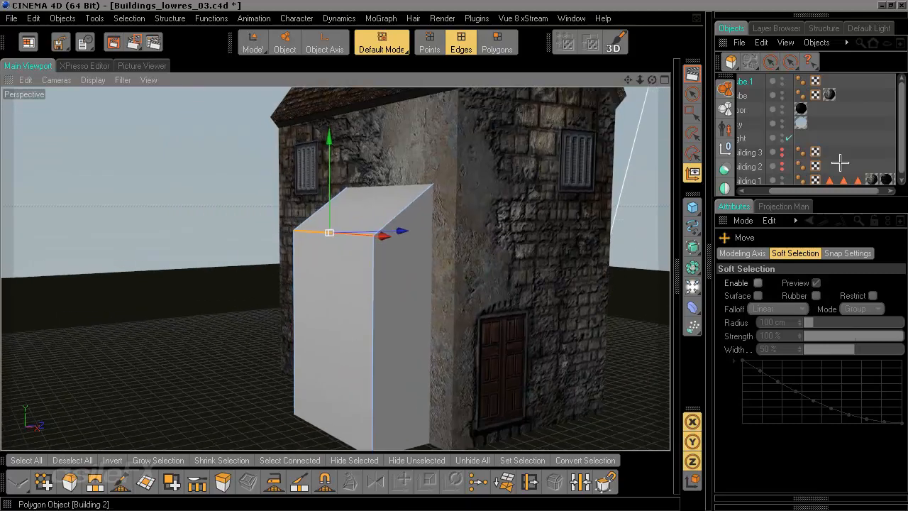
drag(839, 192, 823, 193)
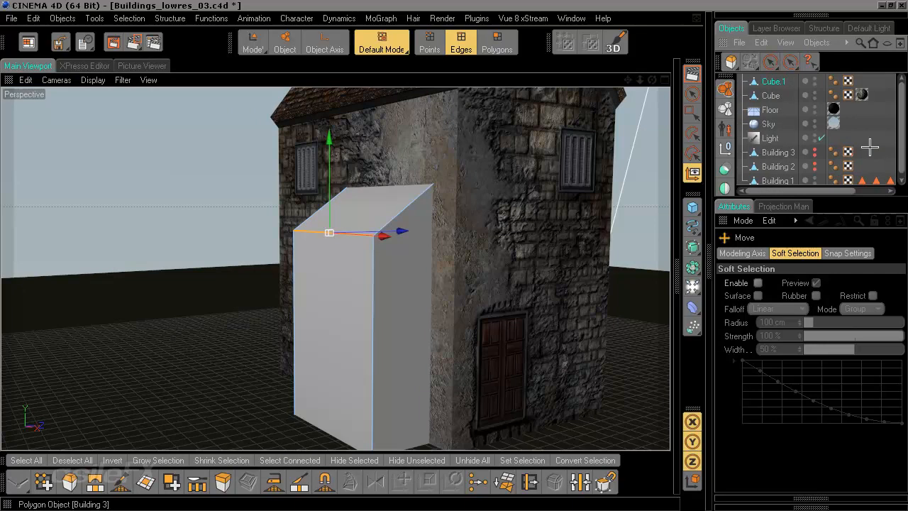
alt+middle_drag(430, 132, 433, 196)
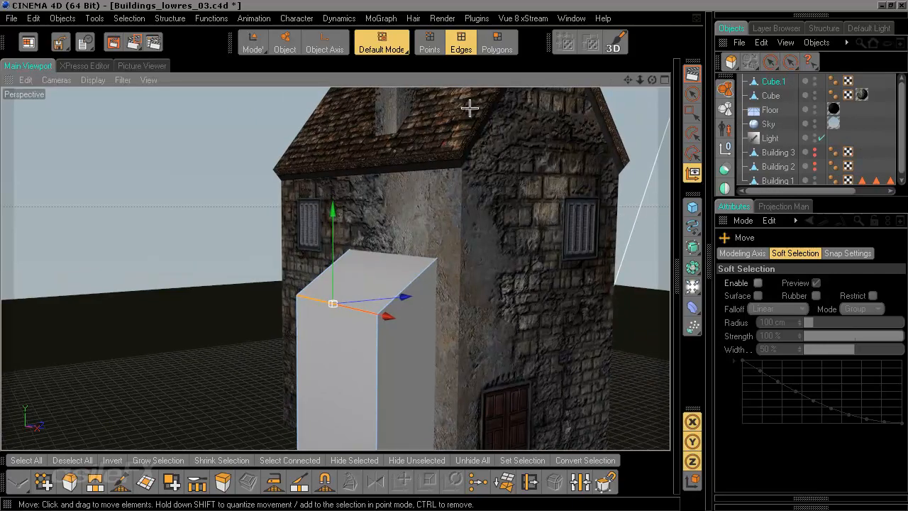
click(882, 137)
alt+middle_drag(441, 340, 441, 286)
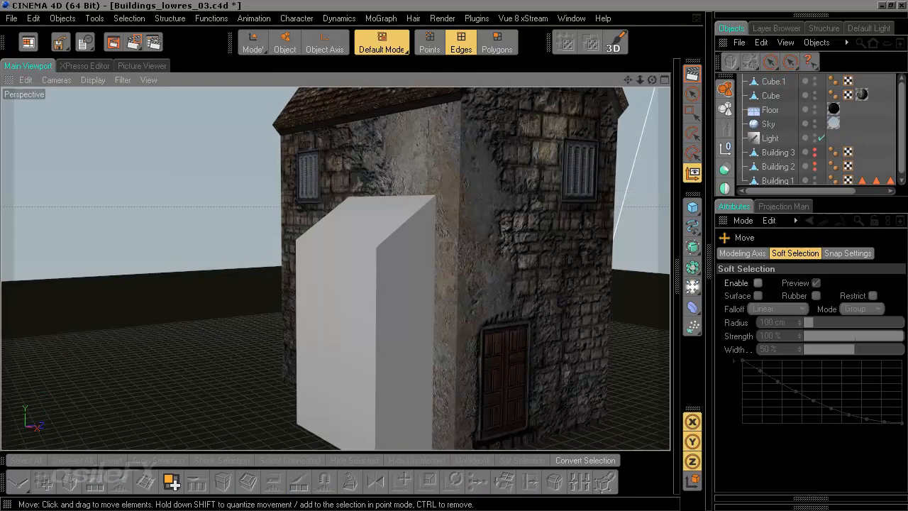
alt+drag(441, 286, 525, 305)
alt+middle_drag(525, 305, 490, 251)
alt+drag(489, 251, 479, 322)
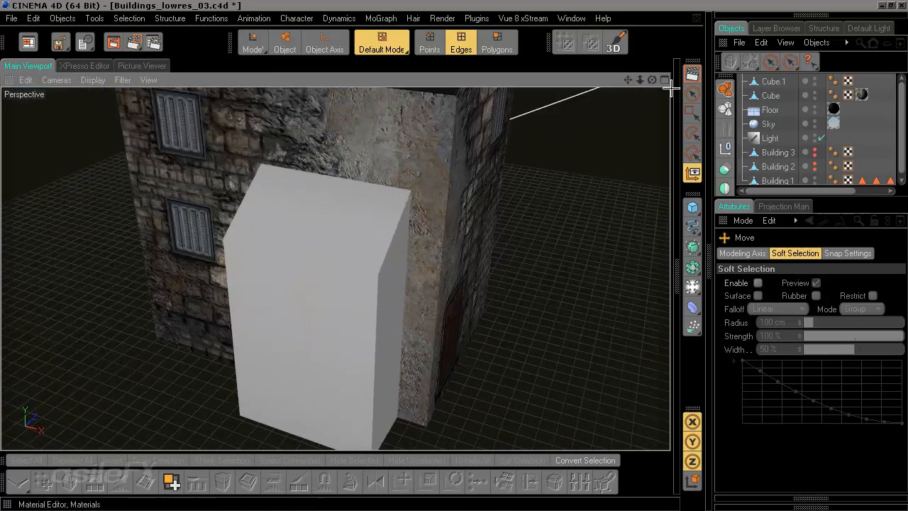
alt+drag(539, 234, 516, 193)
alt+middle_drag(517, 193, 490, 200)
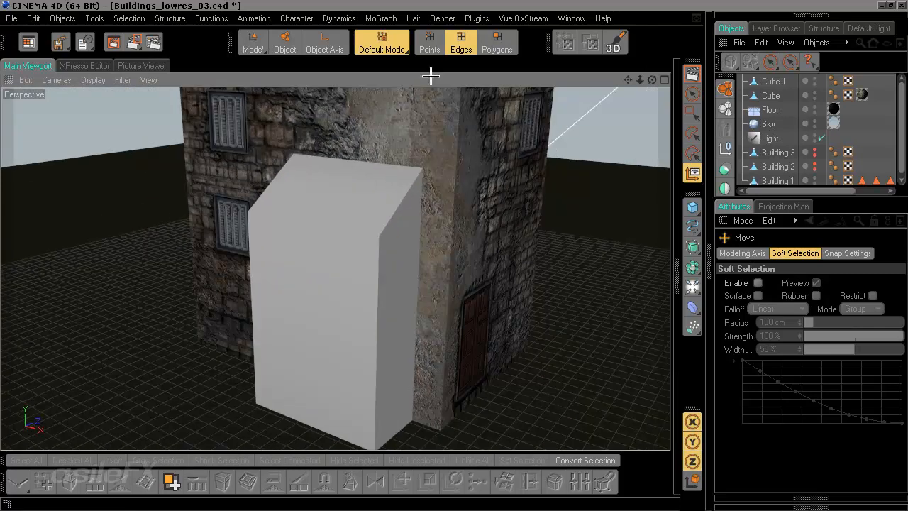
Step: In Polygon mode, select Cube.1's side polygons with Live Selection, leaving the sloped top unselected
click(499, 46)
click(693, 94)
alt+drag(427, 265, 372, 248)
alt+middle_drag(372, 249, 425, 291)
alt+drag(424, 290, 390, 267)
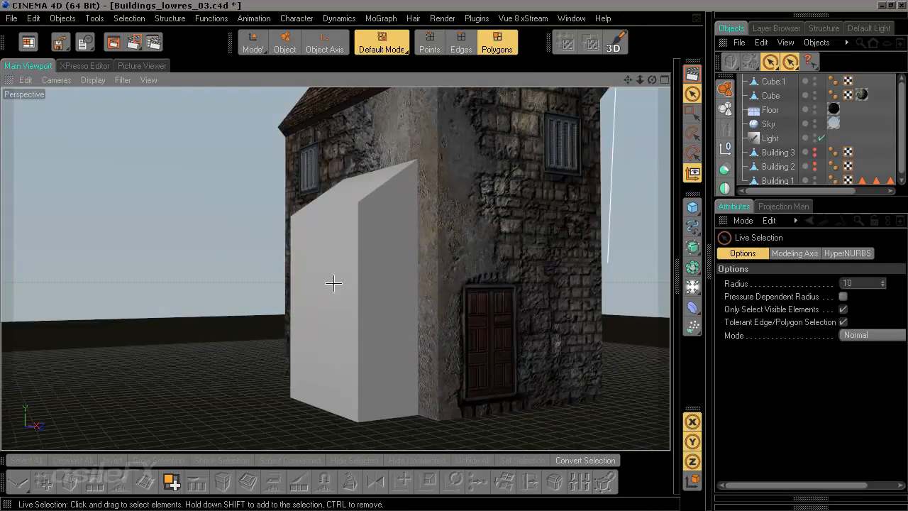
click(777, 82)
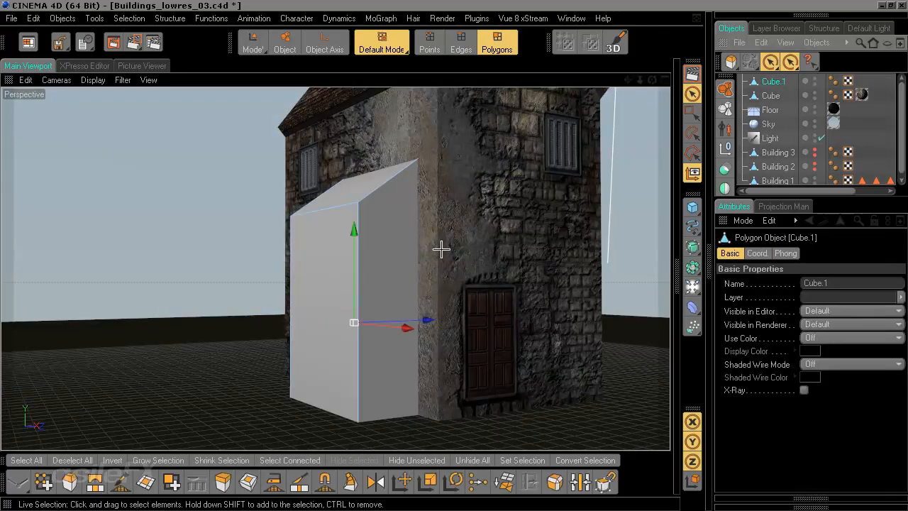
mouse_move(399, 255)
mouse_down()
mouse_move(331, 267)
mouse_move(339, 267)
mouse_up()
mouse_move(340, 268)
alt+mouse_down()
mouse_move(369, 286)
mouse_move(323, 300)
alt+mouse_up()
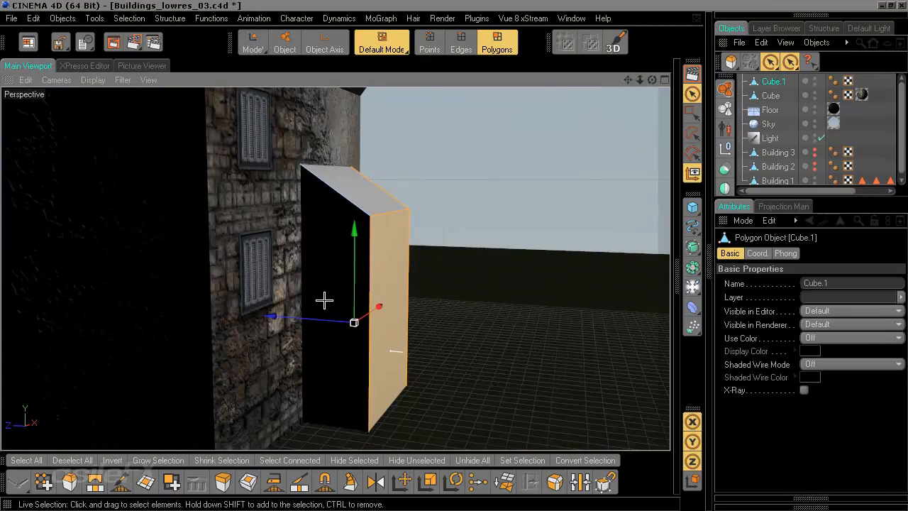
shift+click(325, 235)
alt+drag(325, 235, 142, 238)
scroll(513, 347, up, 8)
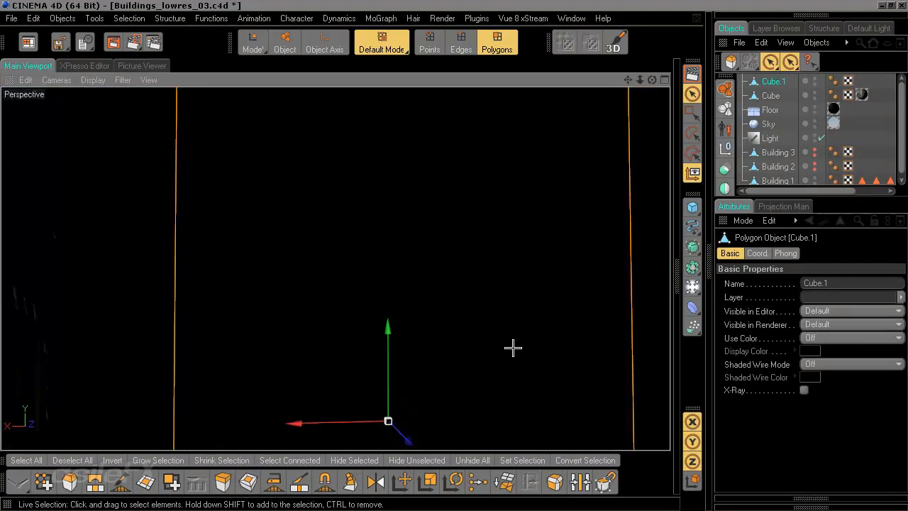
shift+click(319, 246)
alt+drag(319, 246, 323, 294)
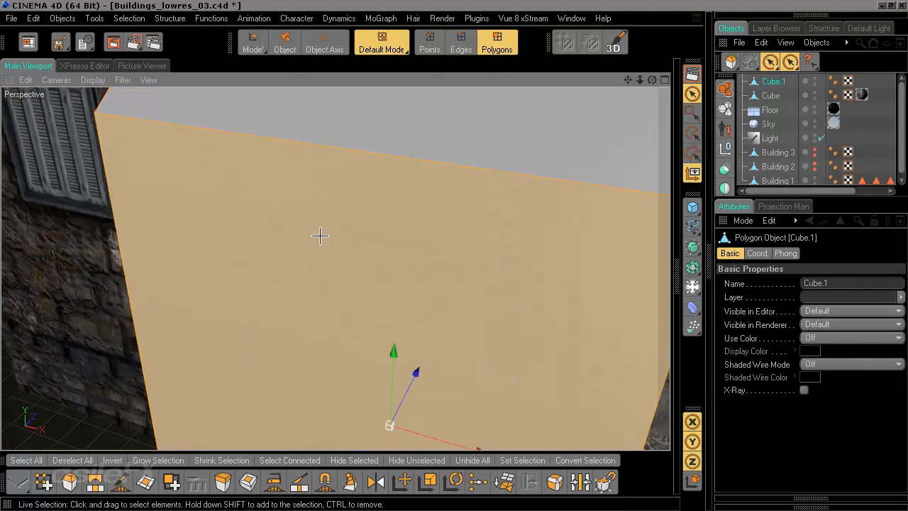
scroll(323, 235, down, 8)
alt+drag(334, 238, 245, 225)
alt+drag(339, 381, 332, 241)
alt+drag(359, 385, 466, 225)
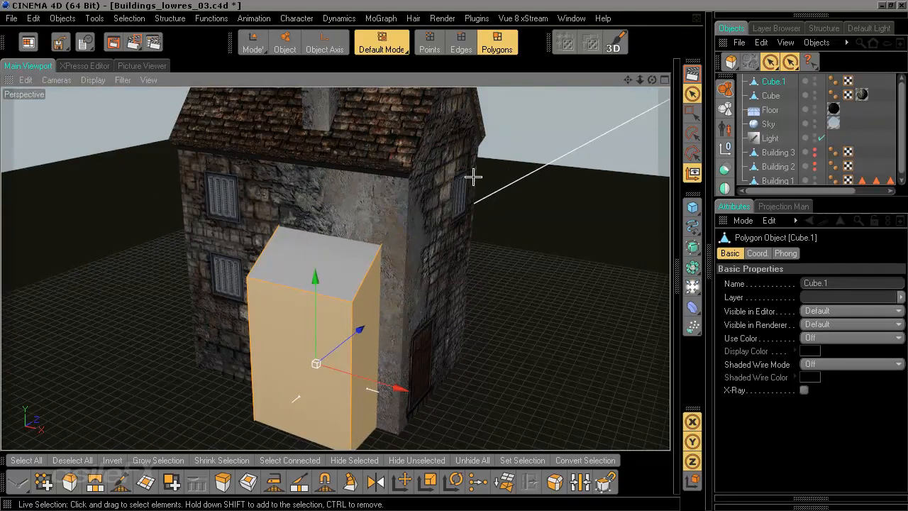
alt+middle_drag(474, 177, 455, 255)
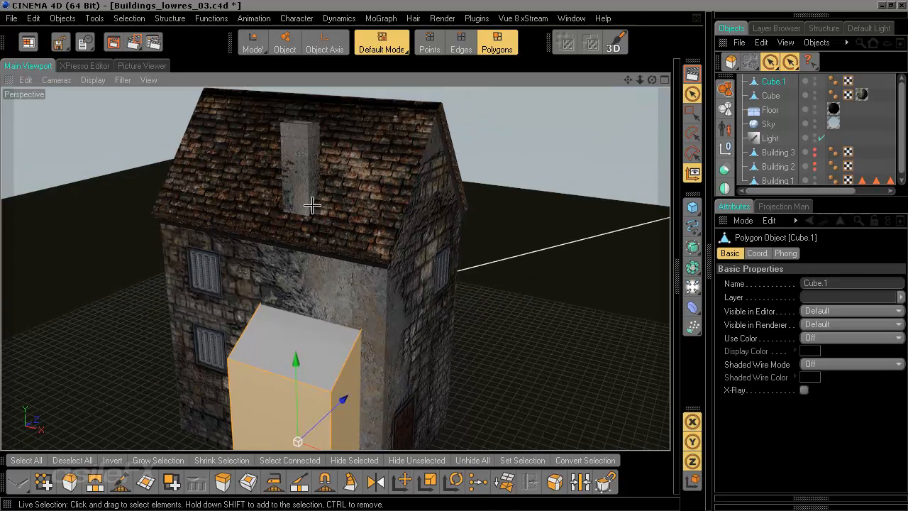
alt+drag(395, 275, 395, 276)
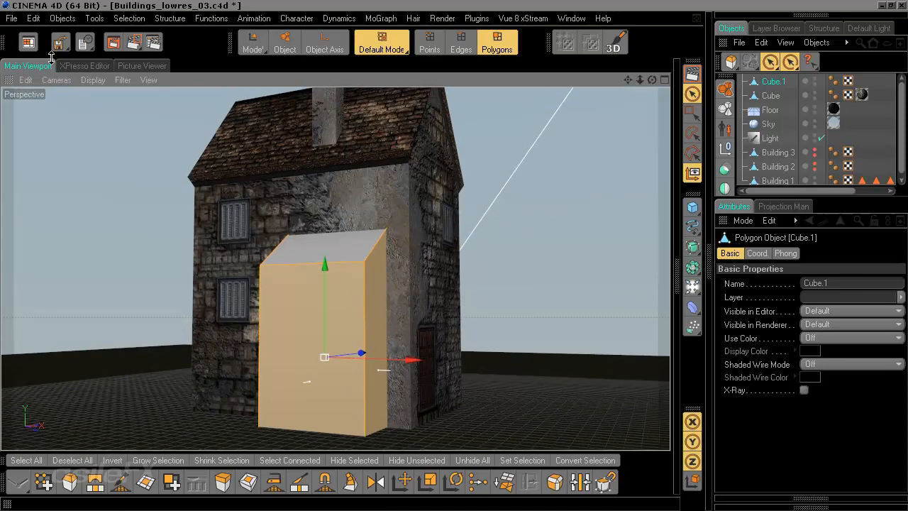
Step: Switch to the asileFX_Training_720p_UV layout
click(30, 41)
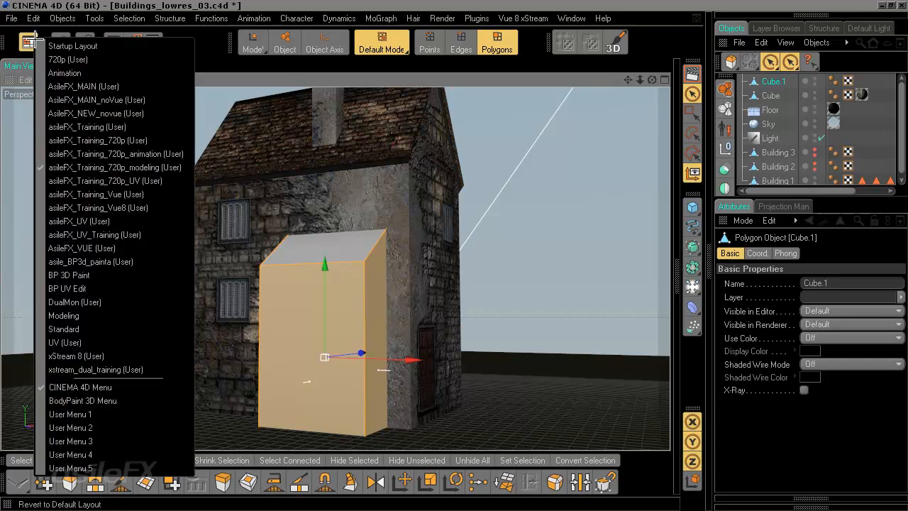
click(105, 180)
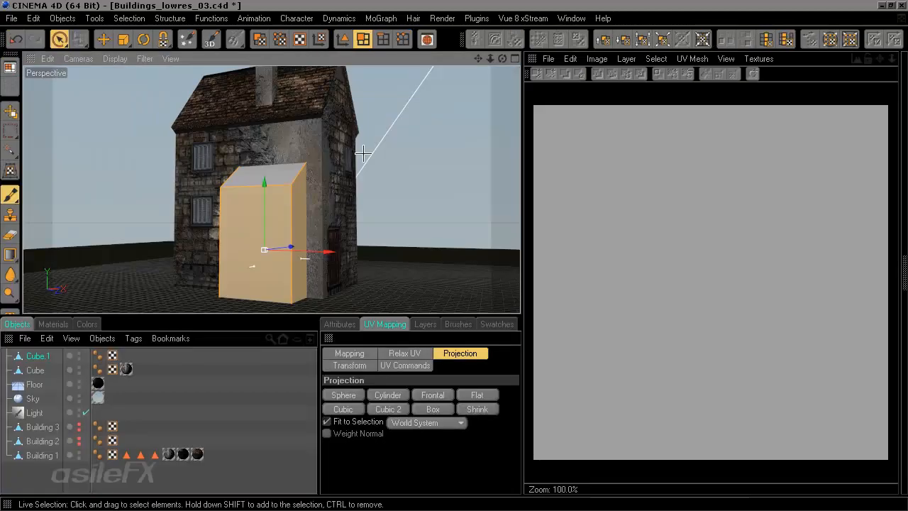
alt+drag(350, 228, 317, 240)
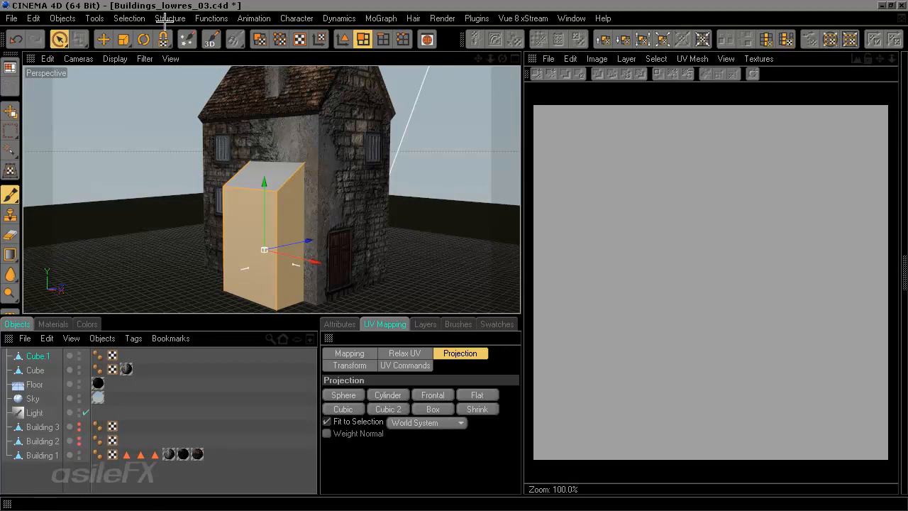
Step: Store the selected side polygons of Cube.1 as a polygon selection tag named Sides
click(141, 19)
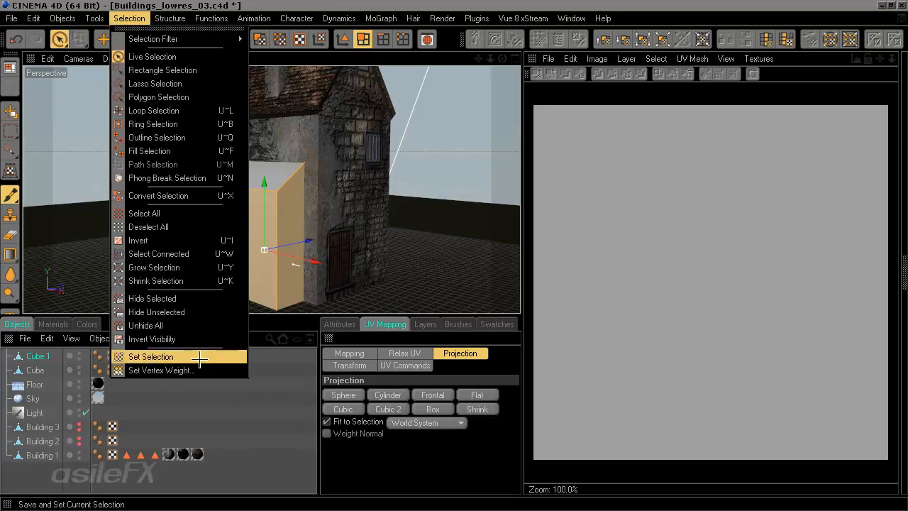
click(146, 355)
click(342, 325)
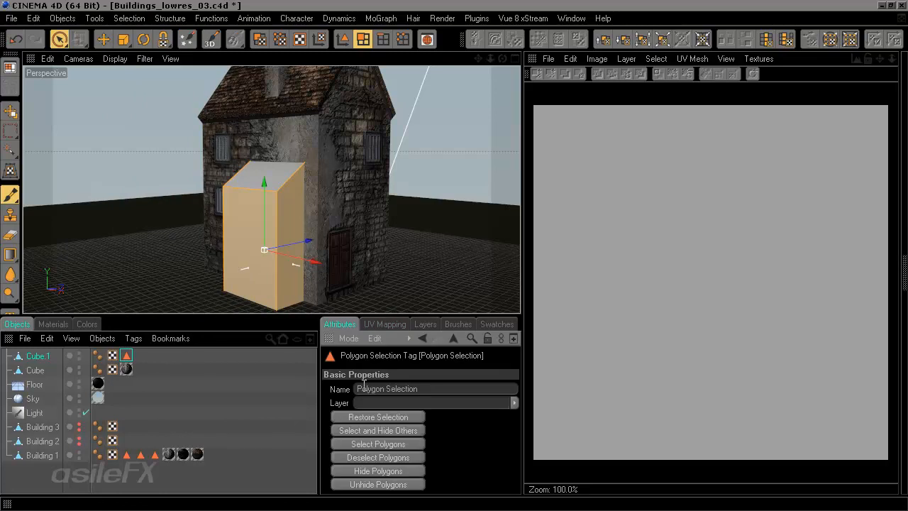
double_click(431, 390)
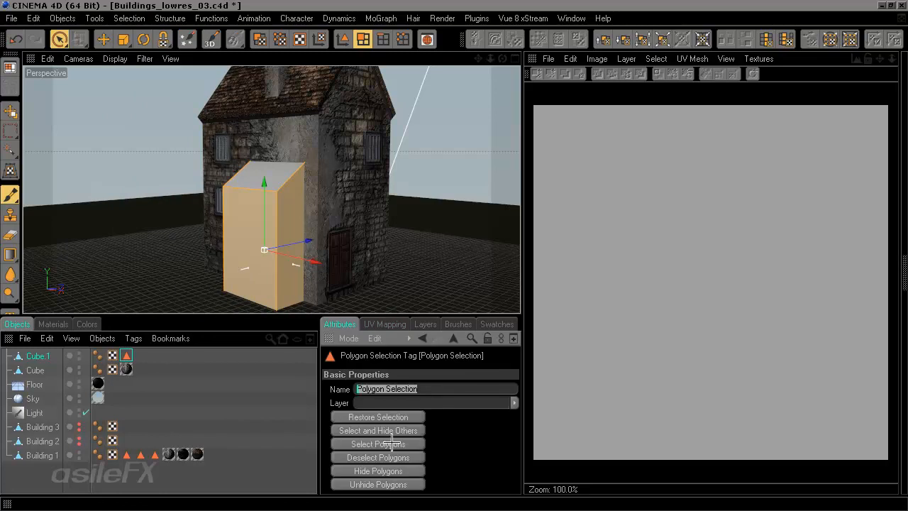
text(Sides)
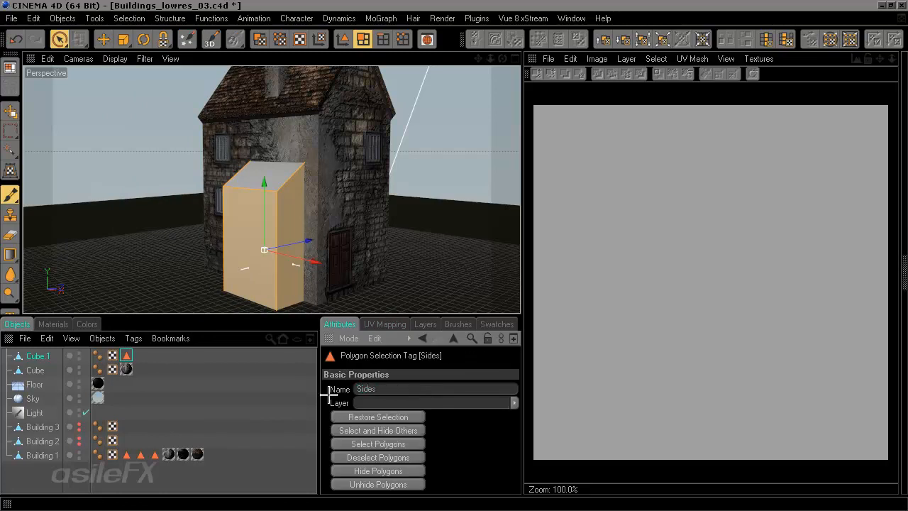
Step: Select Cube.1's sloped top polygon and store it as a polygon selection tag named Top
alt+drag(290, 193, 292, 185)
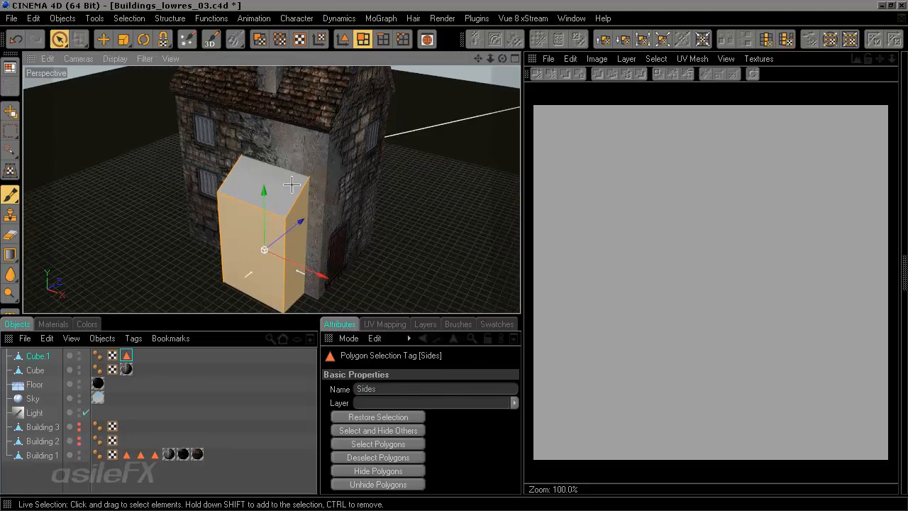
click(288, 185)
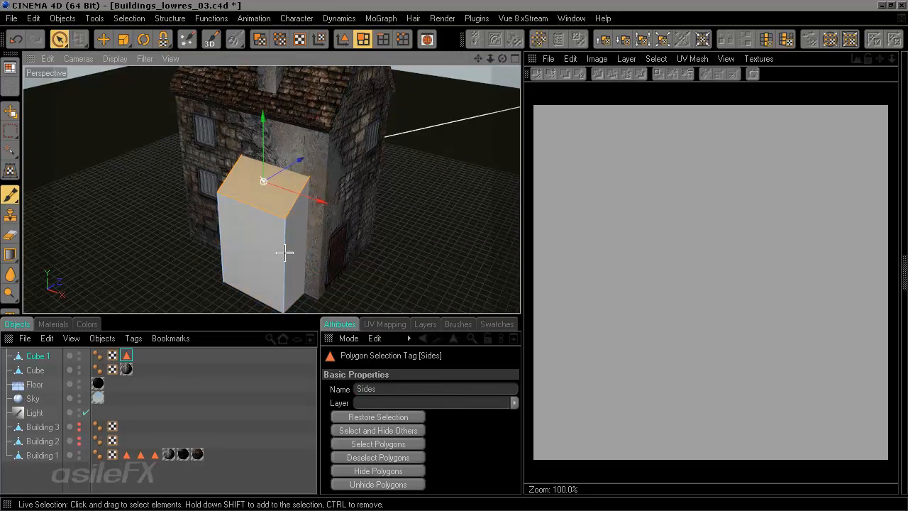
click(197, 384)
click(59, 358)
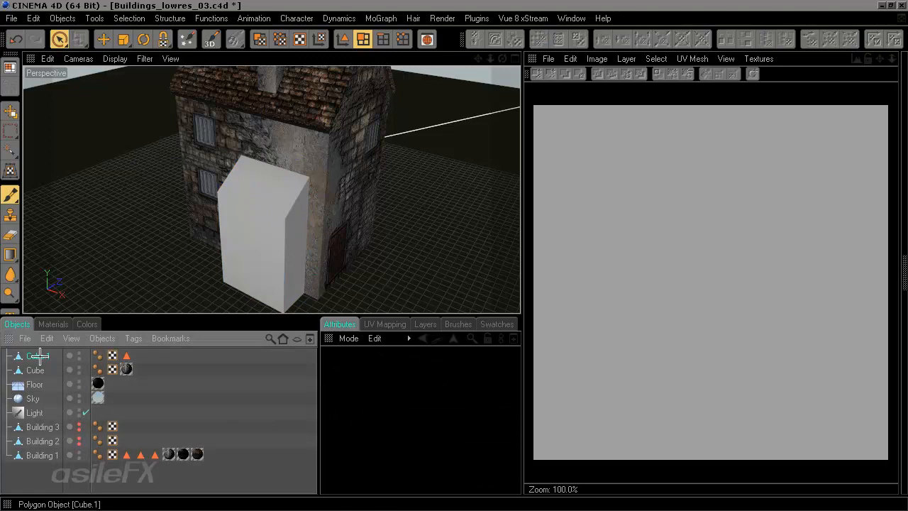
click(170, 17)
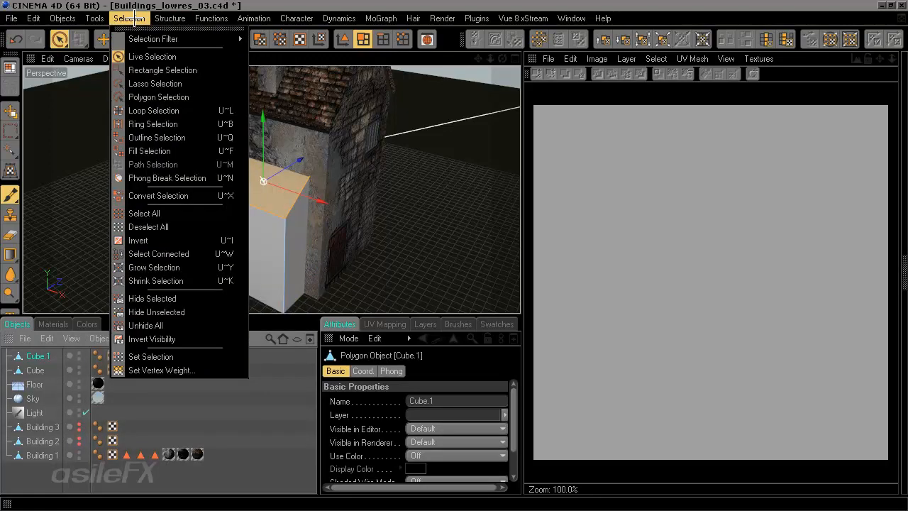
click(205, 357)
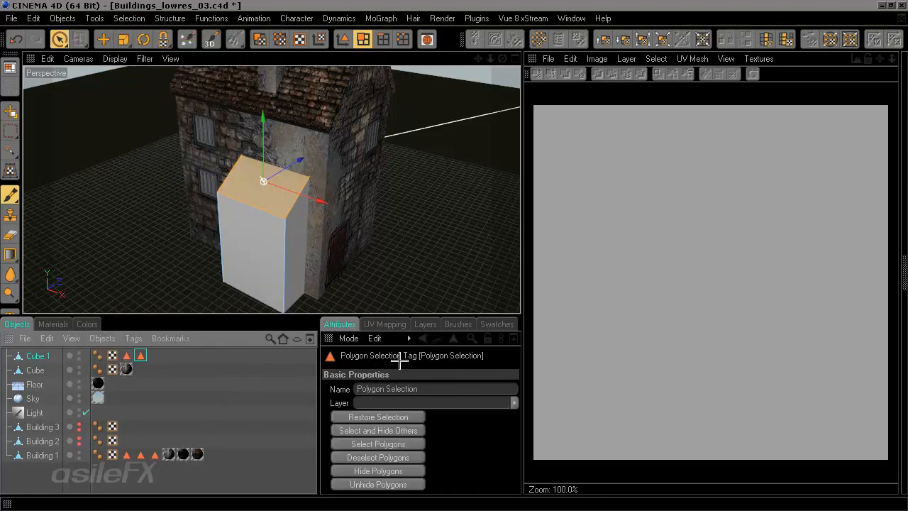
click(428, 388)
text(Top)
key(Return)
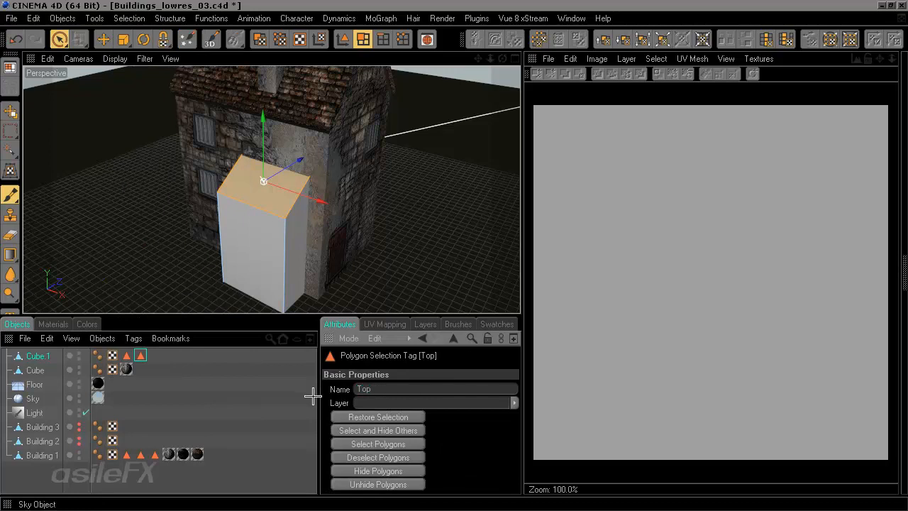
Step: Apply the Building 1 Roof material to Cube.1 and restrict its texture tag to the Top selection
click(50, 475)
click(37, 356)
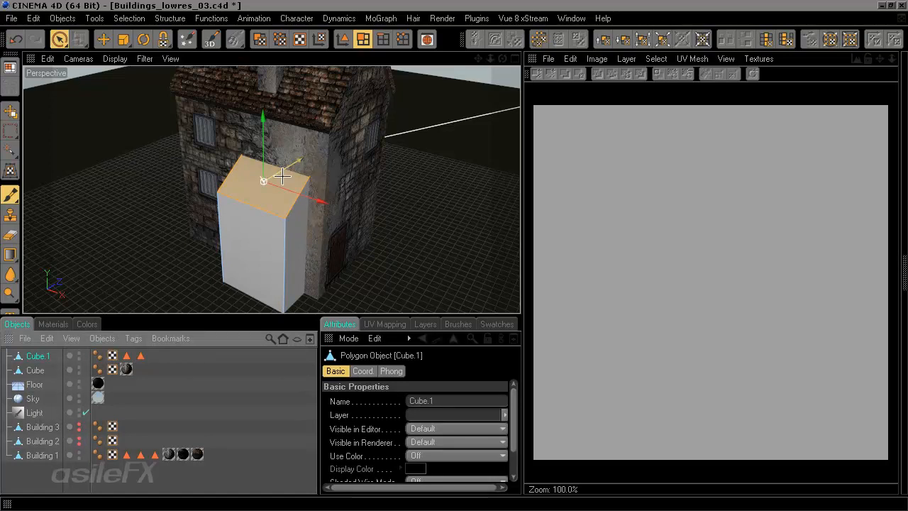
alt+middle_drag(385, 216, 387, 253)
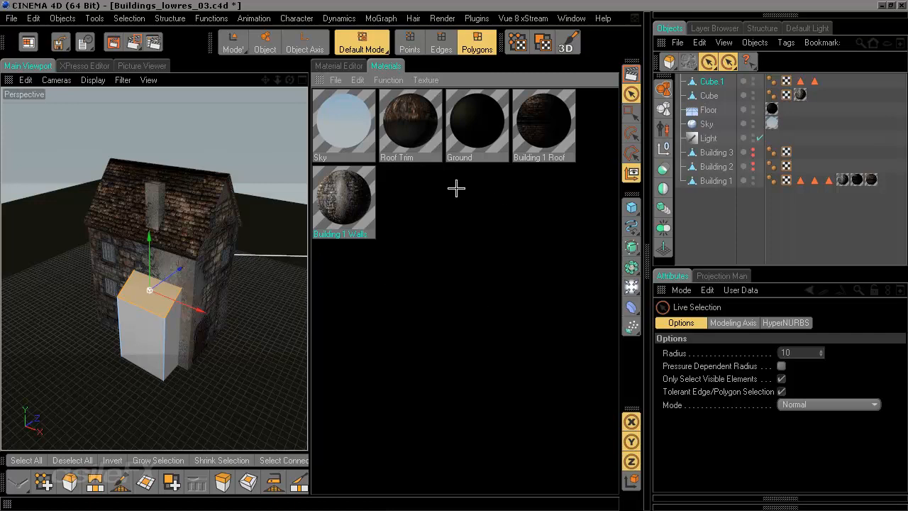
click(546, 122)
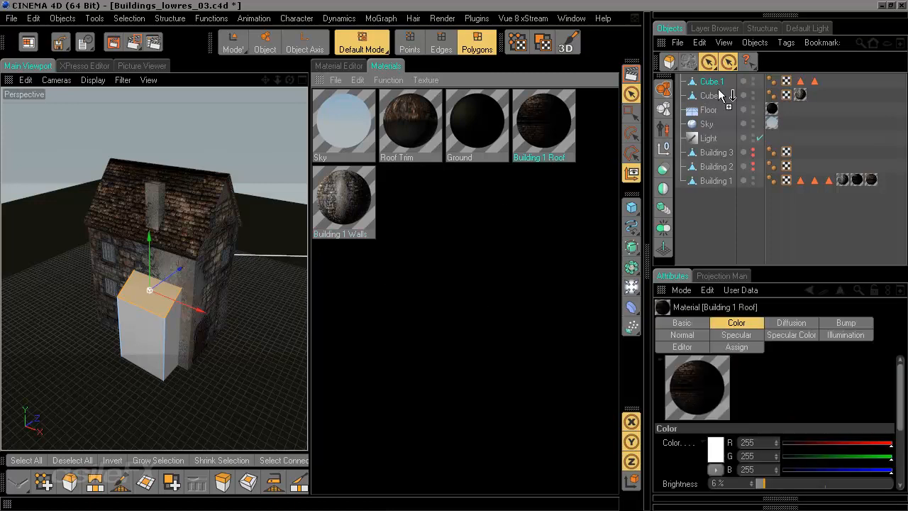
drag(723, 95, 713, 81)
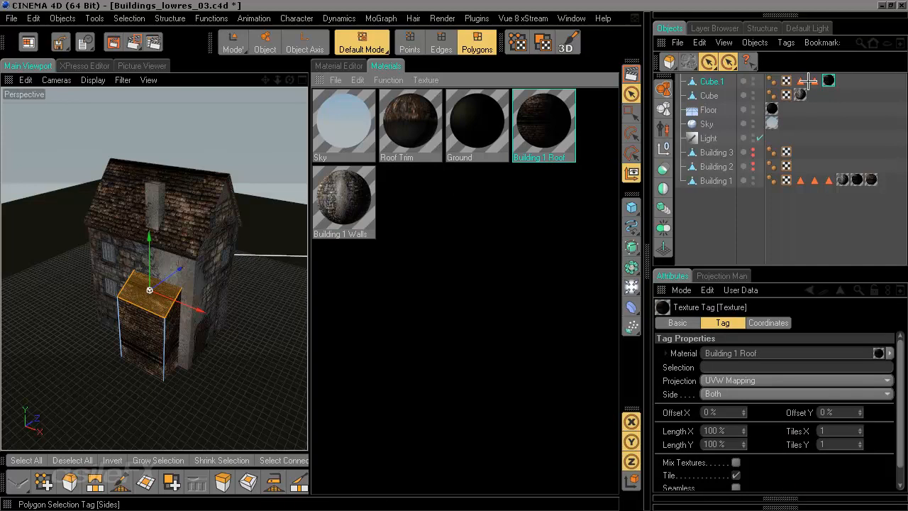
drag(816, 82, 817, 119)
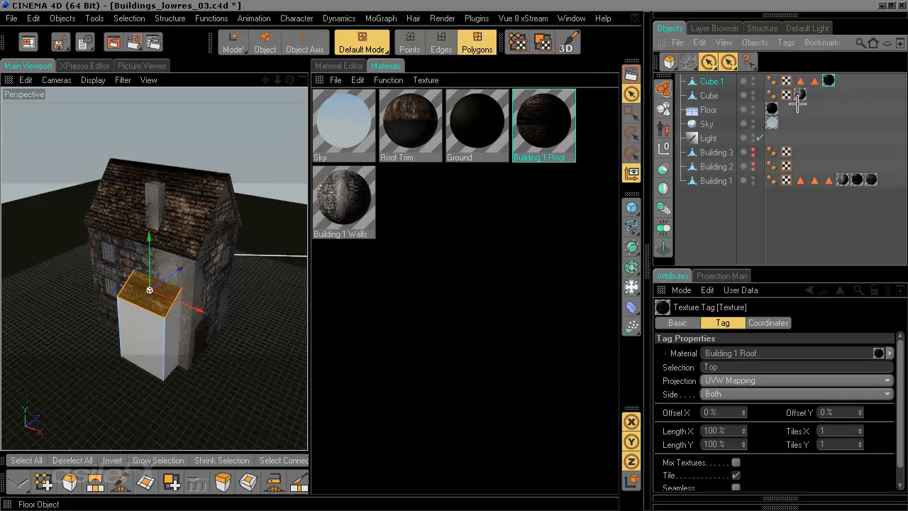
Step: Apply the Building 1 Walls material to Cube.1 and restrict its texture tag to the Sides selection
click(361, 210)
drag(361, 210, 711, 84)
drag(801, 80, 754, 327)
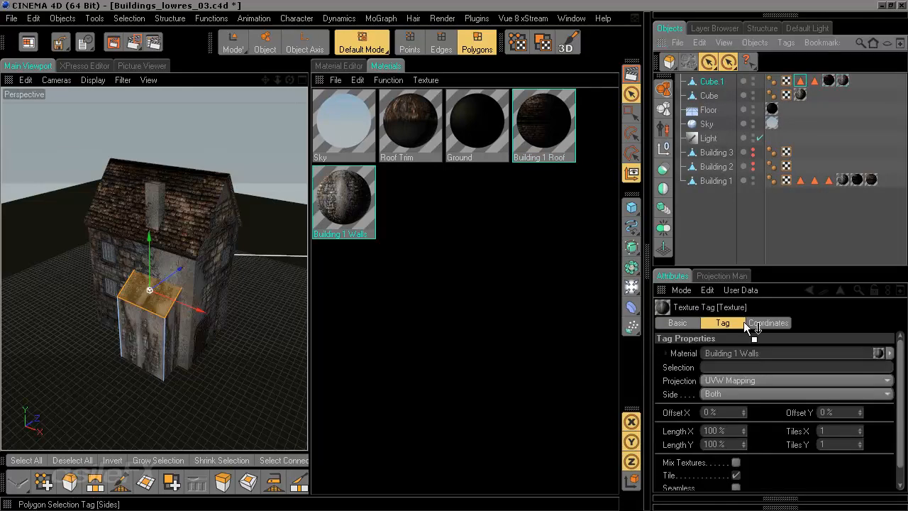
drag(714, 369, 714, 368)
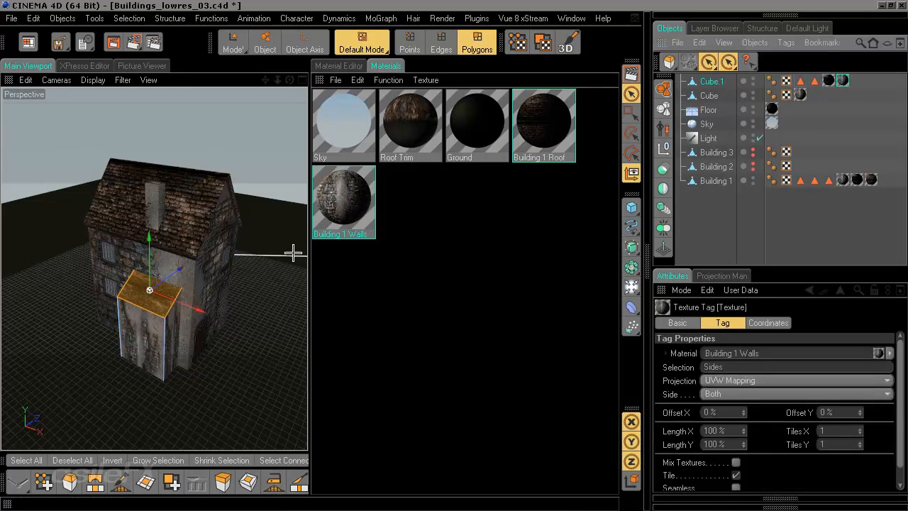
Step: Switch to the asileFX_Training_720p_UV layout
click(29, 36)
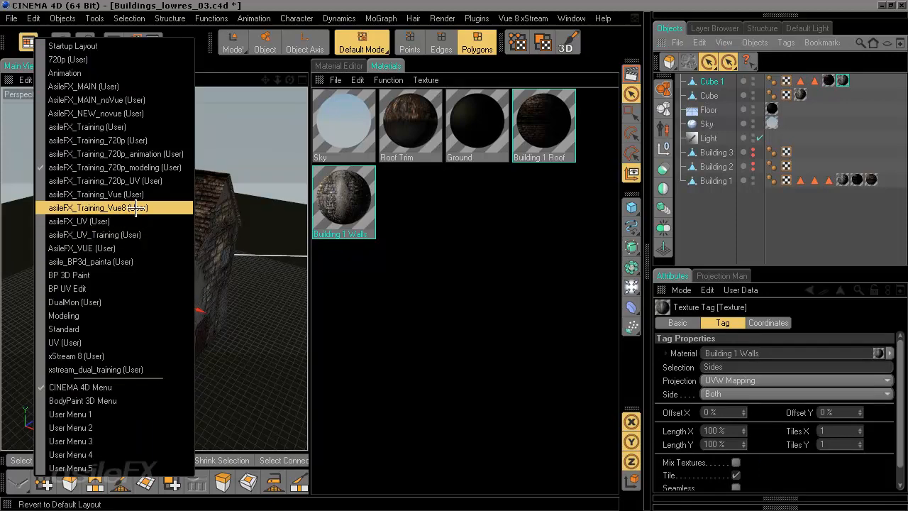
click(157, 184)
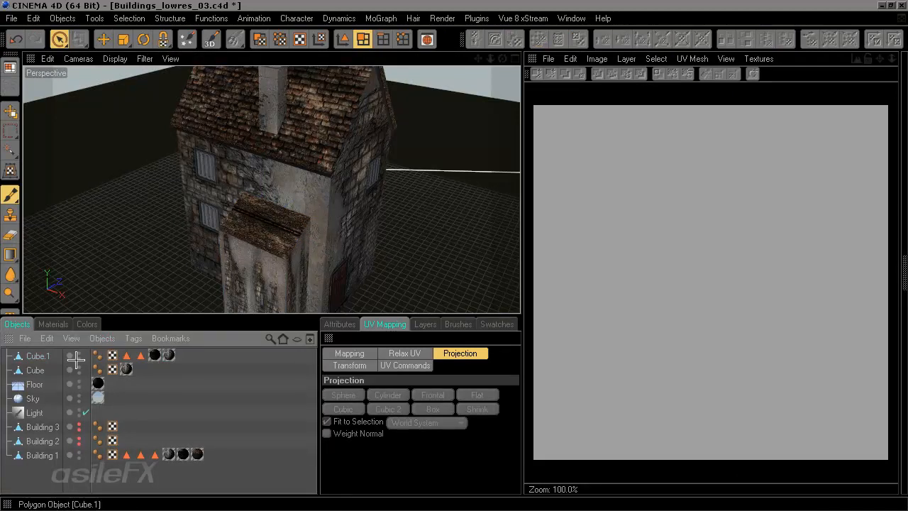
Step: Reselect Cube.1's side polygons from the Sides tag and apply a Box UV projection to them
click(133, 354)
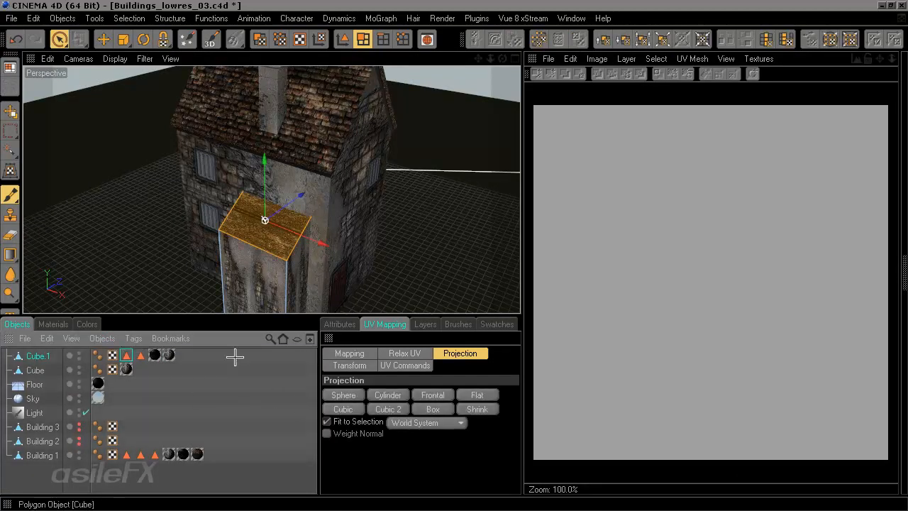
click(337, 324)
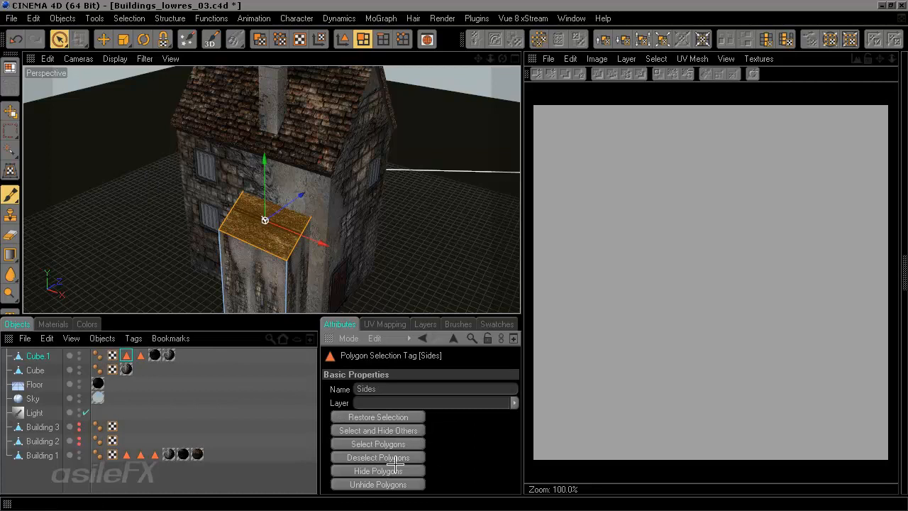
click(408, 444)
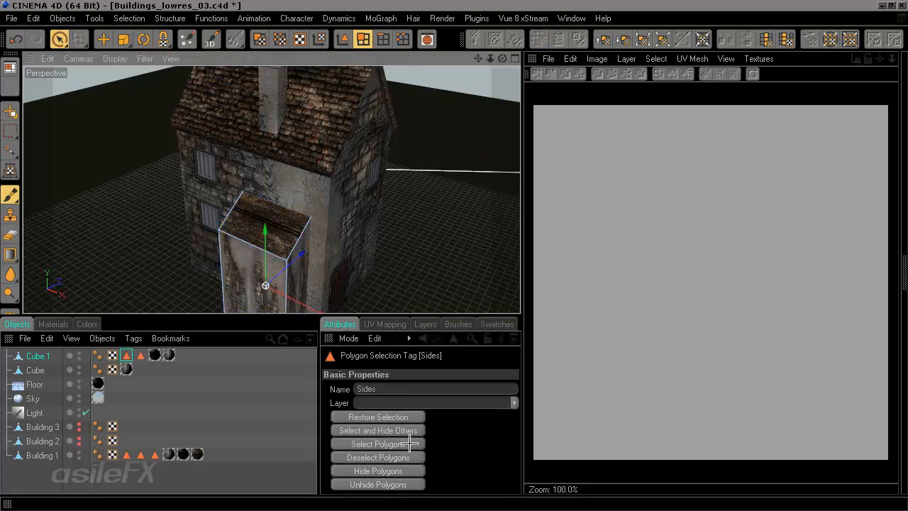
click(416, 444)
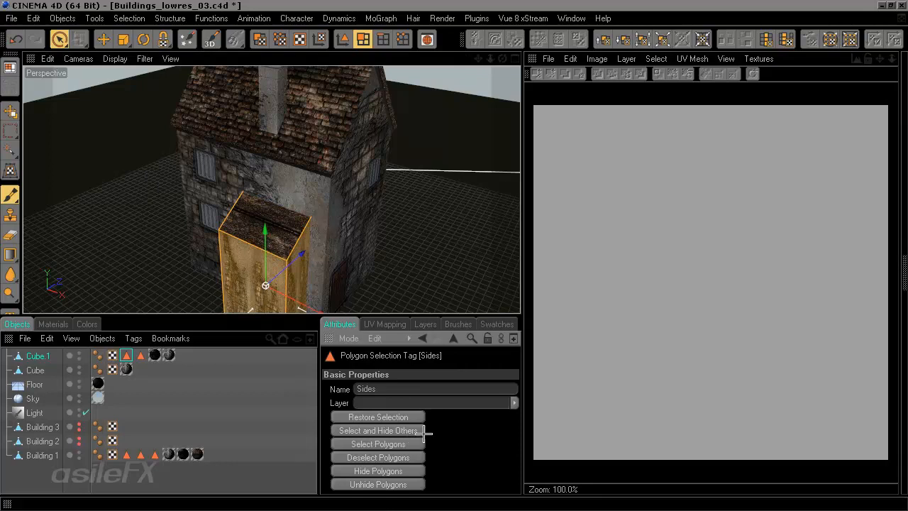
click(381, 325)
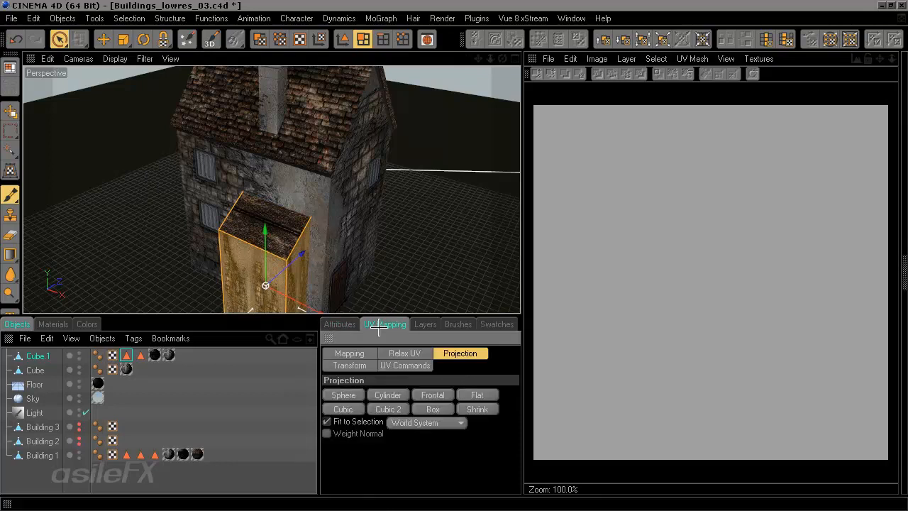
click(434, 410)
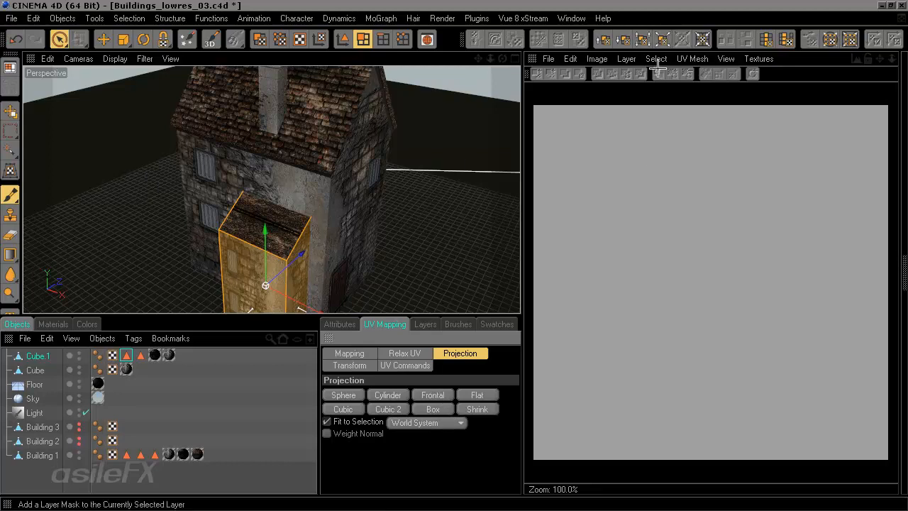
Step: Display the UV mesh of the side polygons in the texture view
click(597, 59)
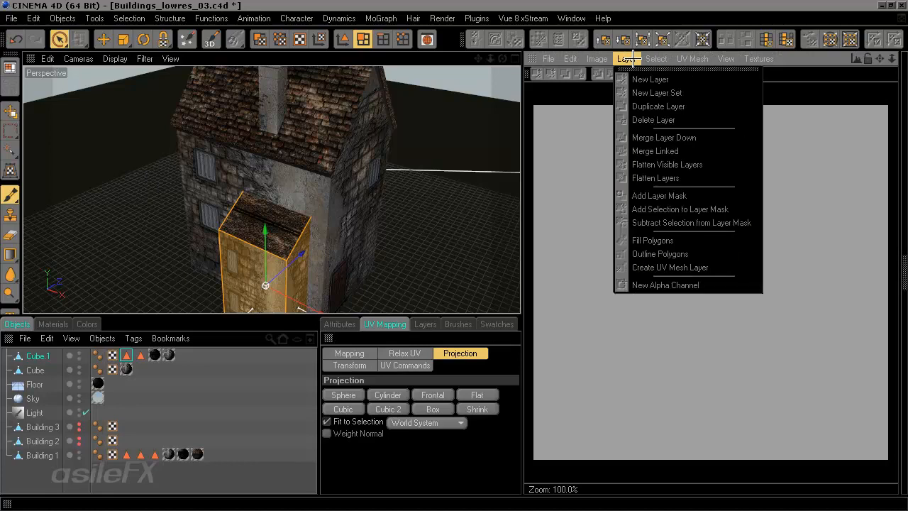
mouse_move(692, 59)
click(717, 79)
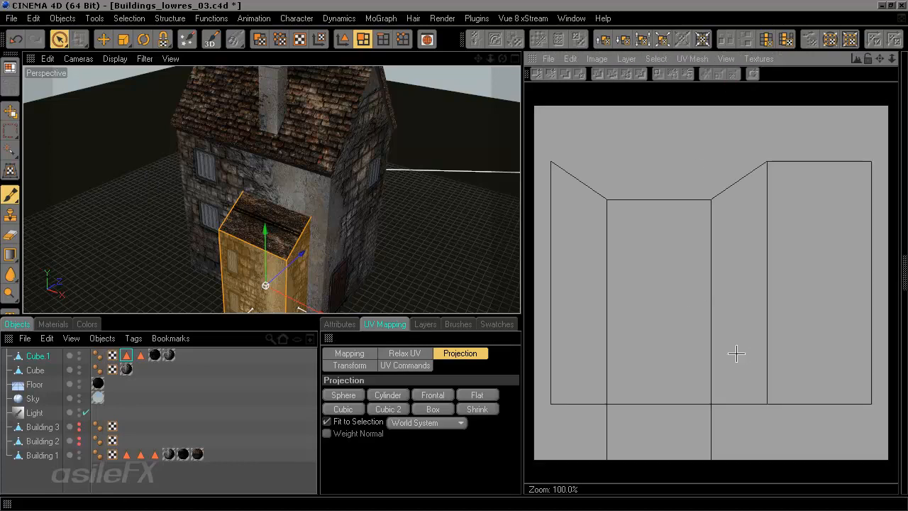
mouse_move(736, 353)
alt+middle_down()
mouse_move(731, 341)
mouse_move(731, 350)
alt+middle_up()
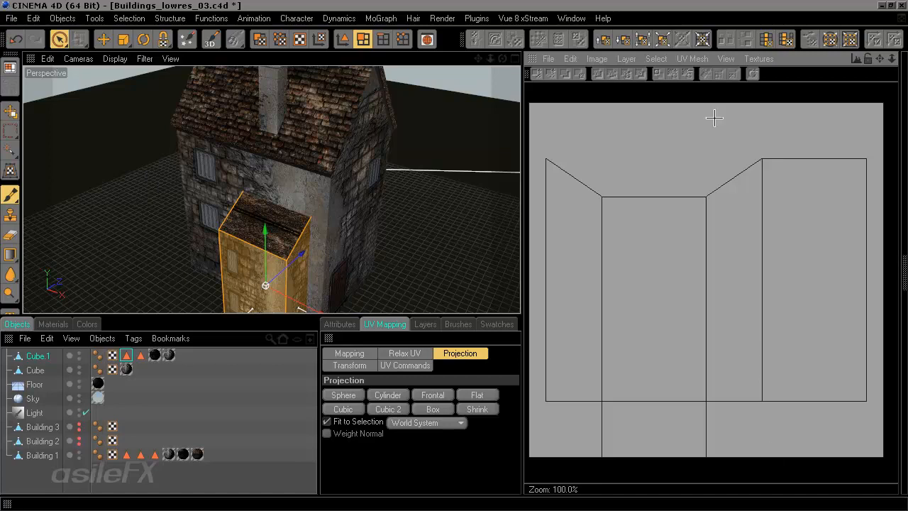
Step: Open the Building_1_walls_Material texture in the texture view
click(759, 58)
mouse_move(638, 61)
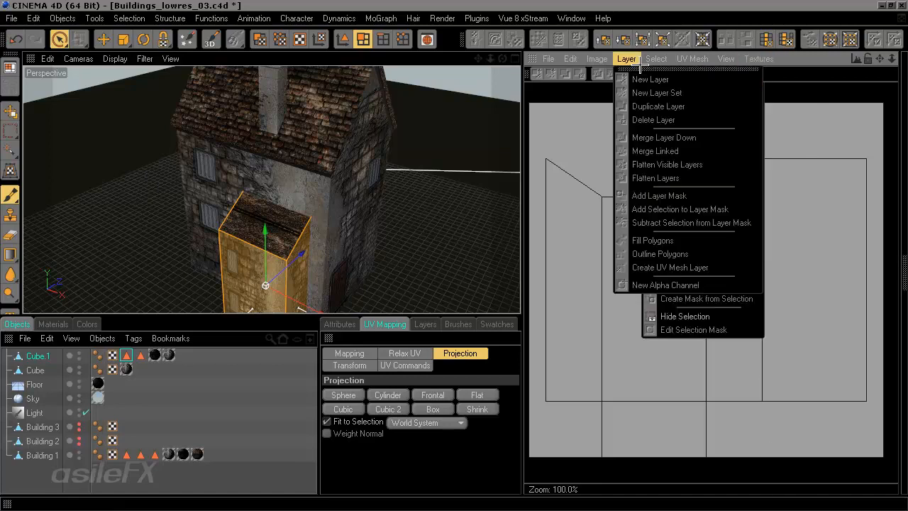
mouse_move(550, 59)
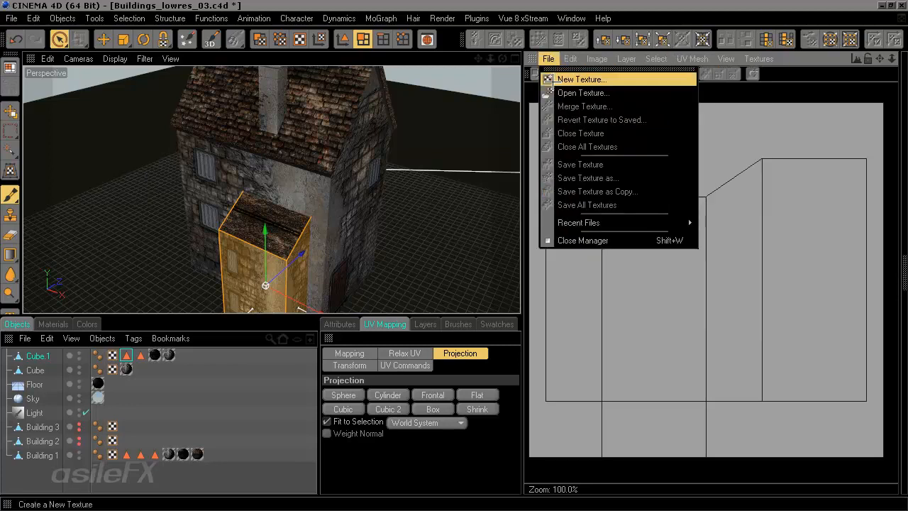
click(562, 93)
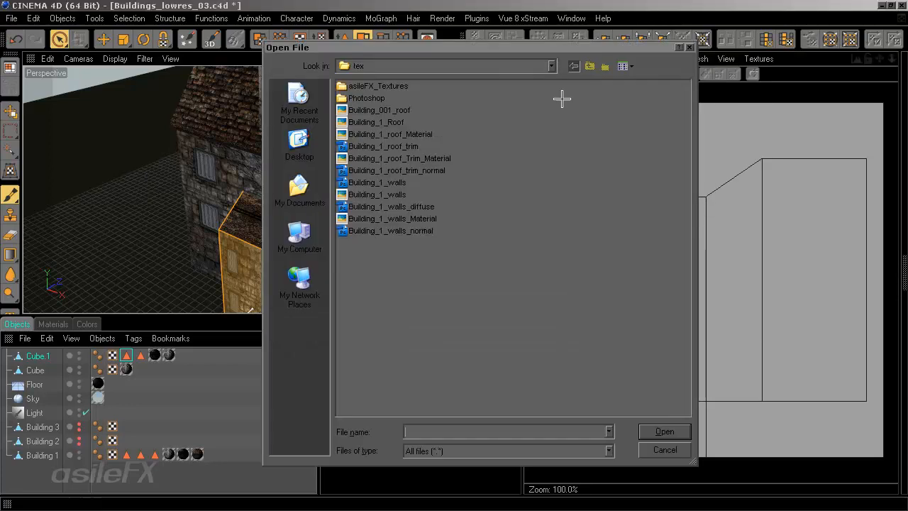
click(416, 218)
click(665, 432)
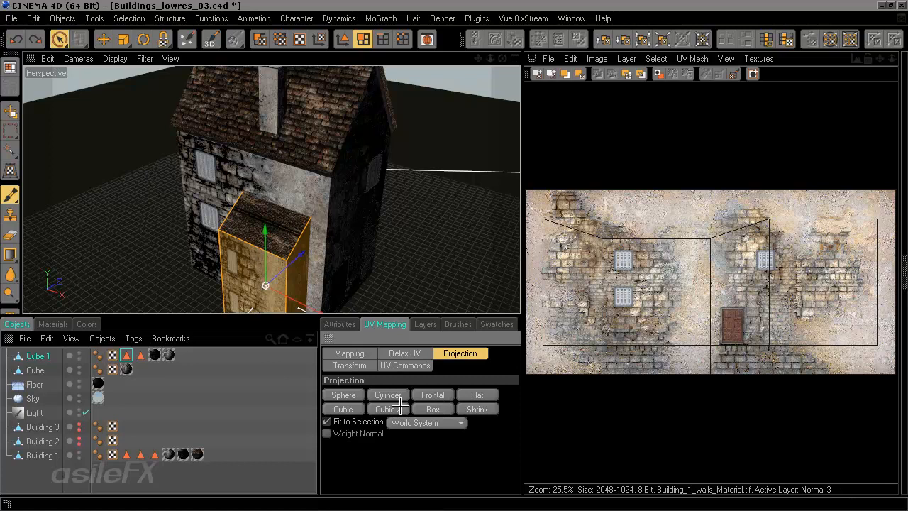
Step: Scale and move the side polygons' UVs down over the door region of the wall texture
click(287, 40)
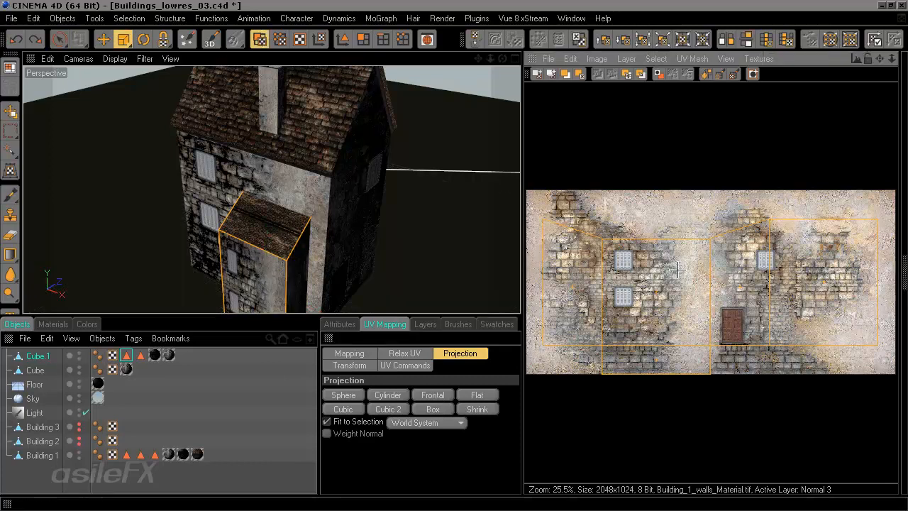
drag(710, 239, 729, 320)
key(e)
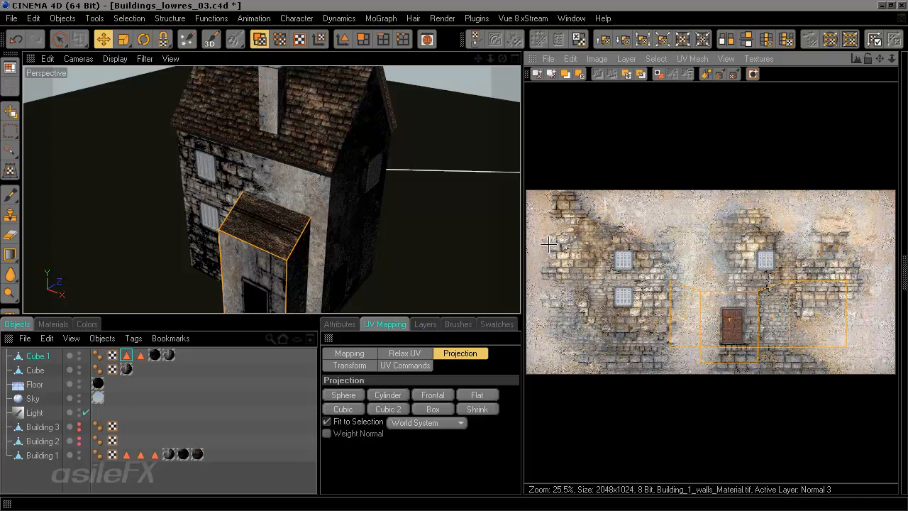
alt+drag(348, 223, 348, 223)
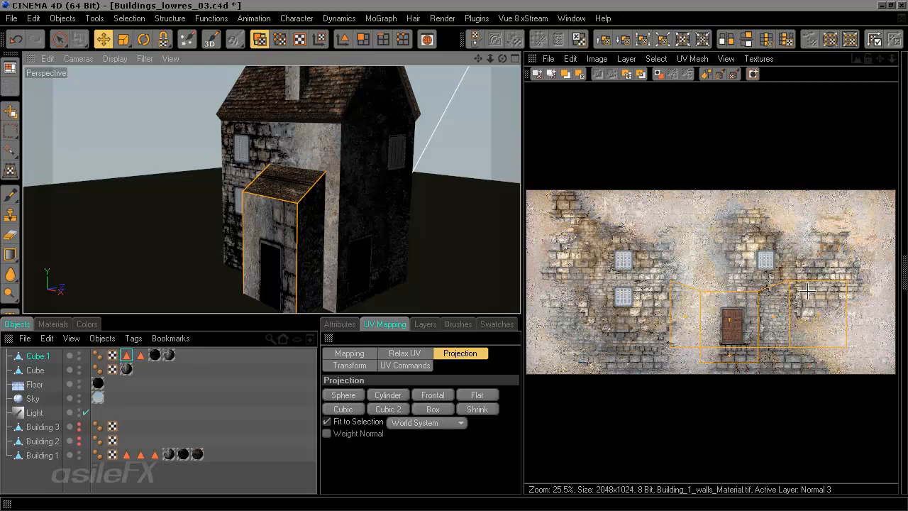
Step: Move the side polygons' UVs right onto the plain plaster area of the wall texture and rescale them
drag(761, 307, 833, 319)
key(t)
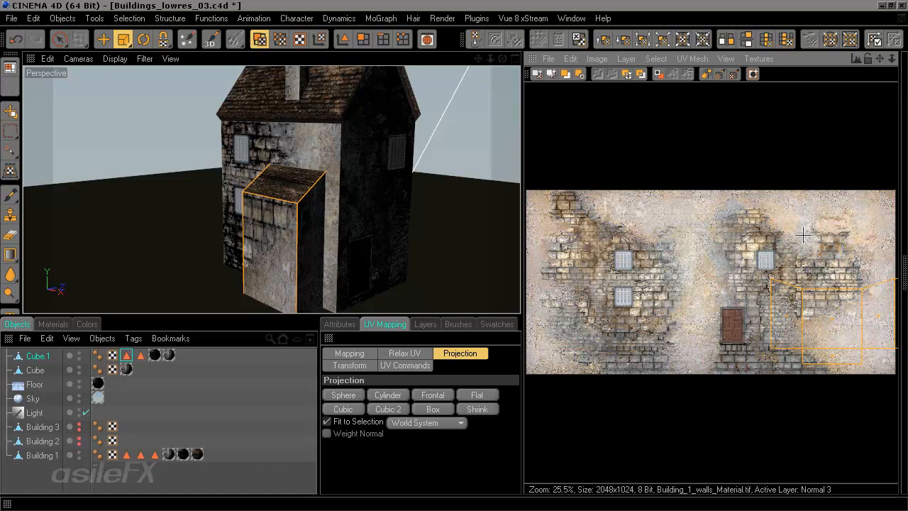
scroll(834, 320, up, 2)
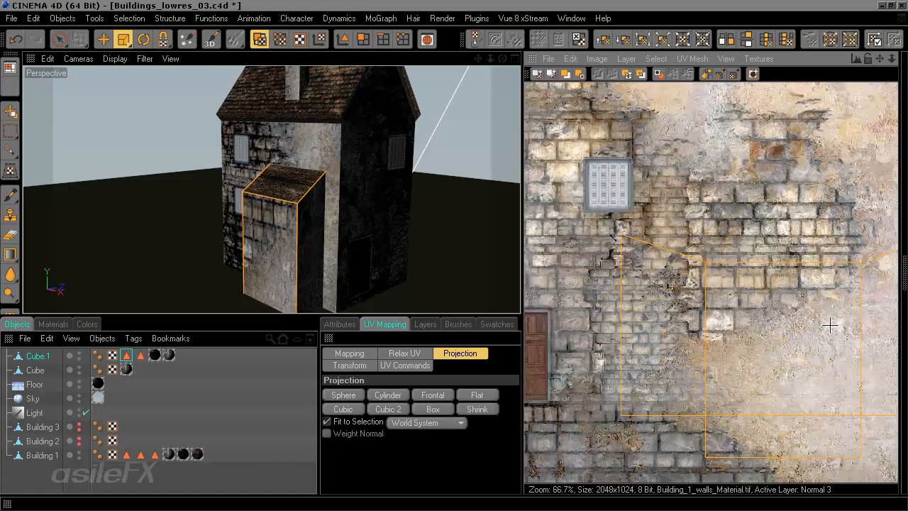
alt+middle_drag(830, 325, 732, 325)
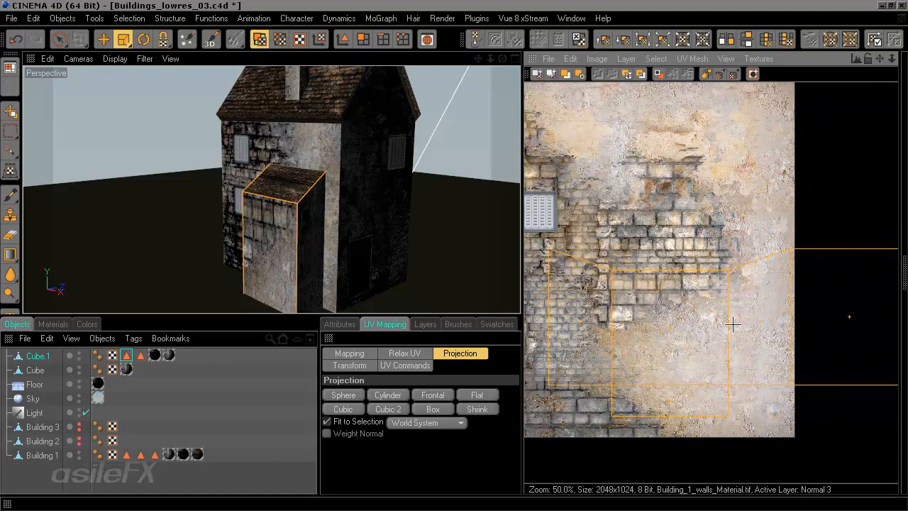
Step: Scale the side polygons' UVs horizontally by 0.5 with the UV Transform command
click(409, 363)
click(350, 364)
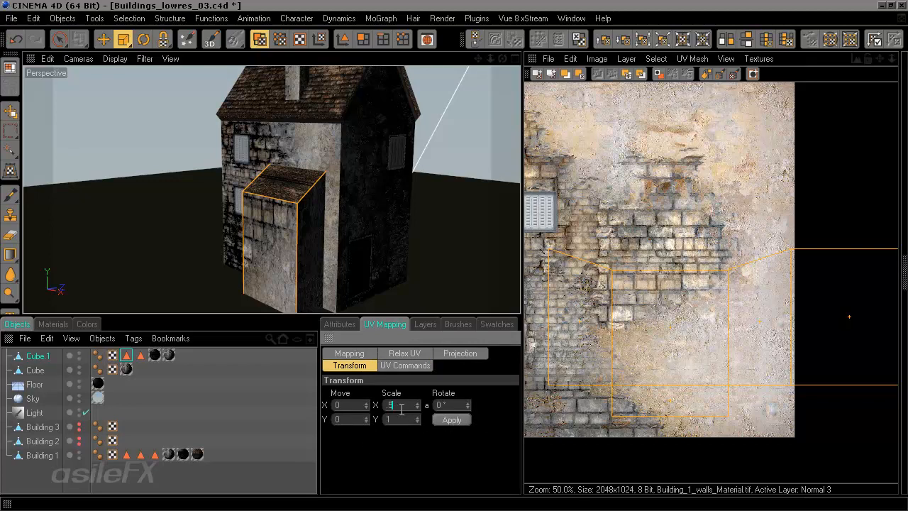
click(453, 420)
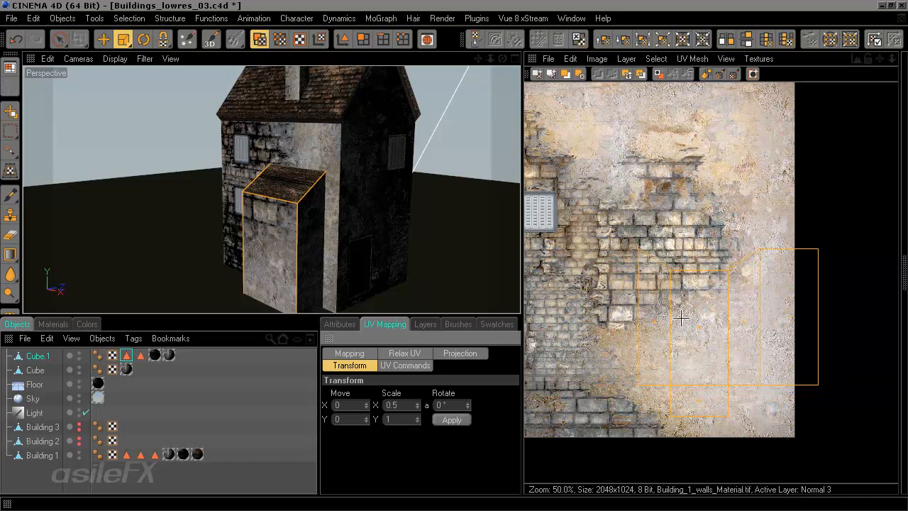
Step: Reposition the side UVs over the brick area, orbiting the viewport to check the walls of the lean-to
key(e)
drag(709, 317, 676, 319)
key(t)
key(e)
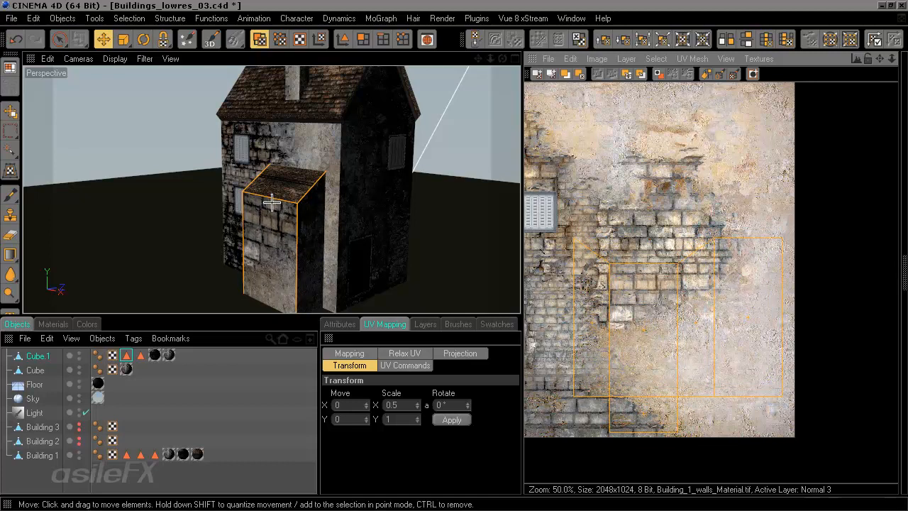
alt+drag(302, 223, 423, 189)
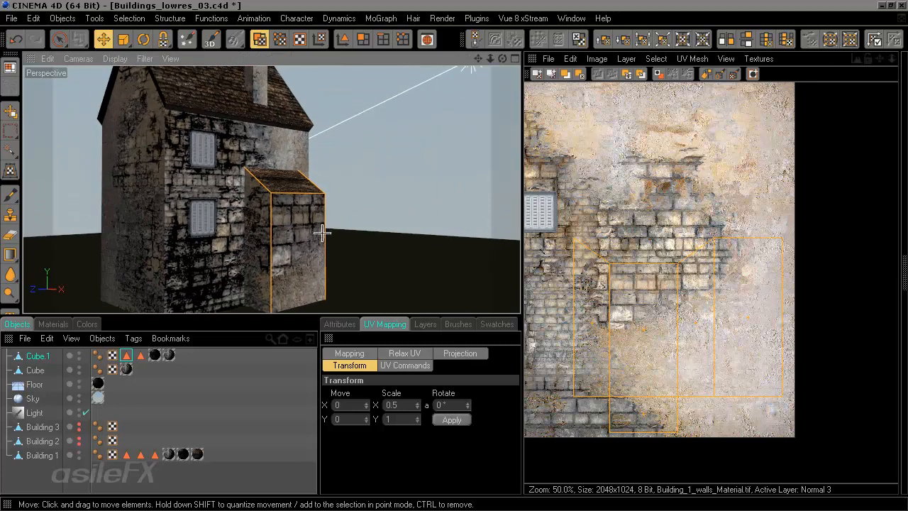
alt+drag(299, 271, 310, 325)
mouse_move(298, 245)
alt+mouse_down()
mouse_move(302, 237)
mouse_move(312, 244)
alt+mouse_up()
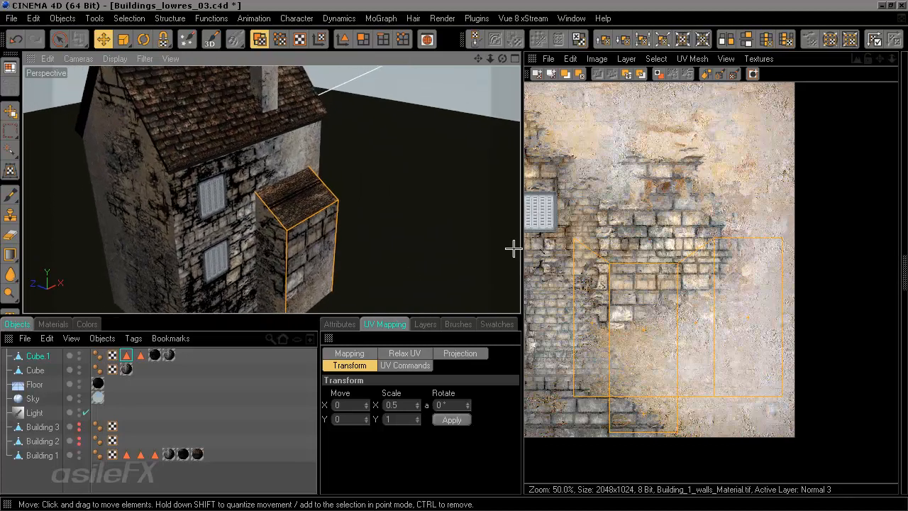
key(5)
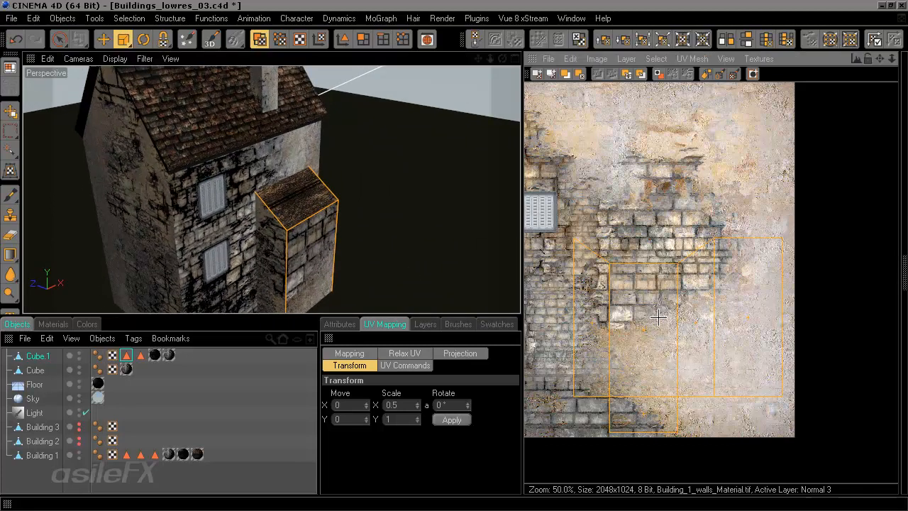
drag(660, 317, 617, 289)
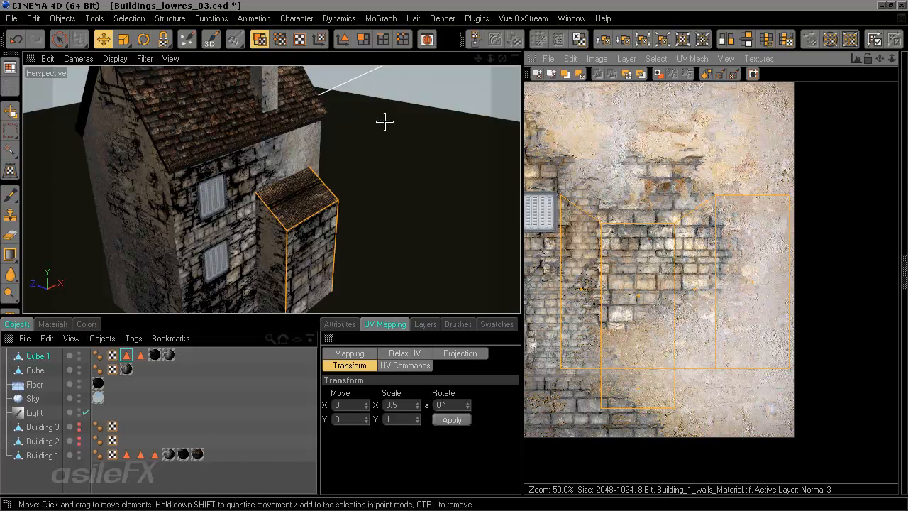
Step: Deselect everything and select Cube.1's top polygons from the Top polygon selection tag
click(452, 156)
key(space)
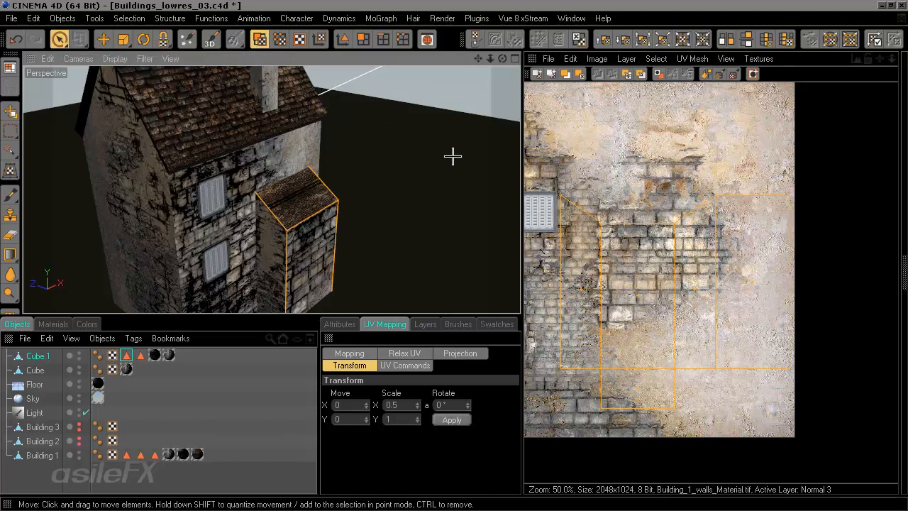
click(403, 181)
click(140, 355)
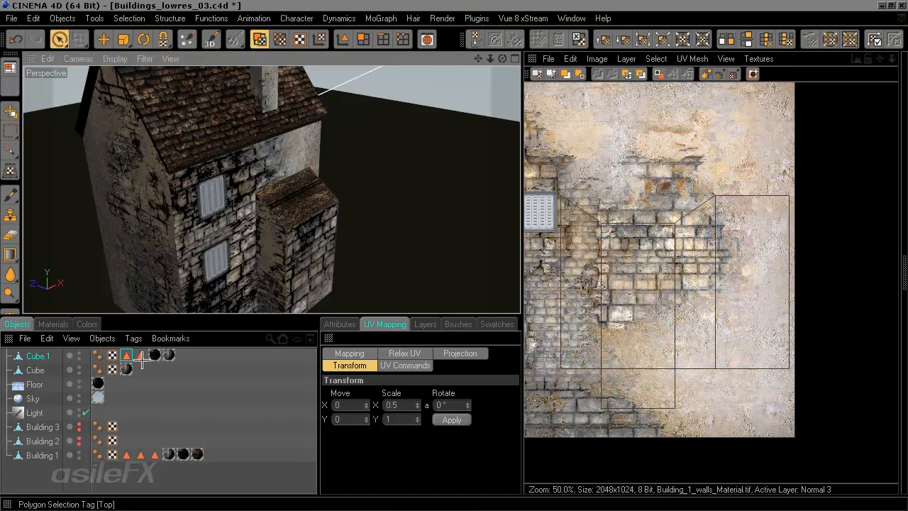
click(330, 324)
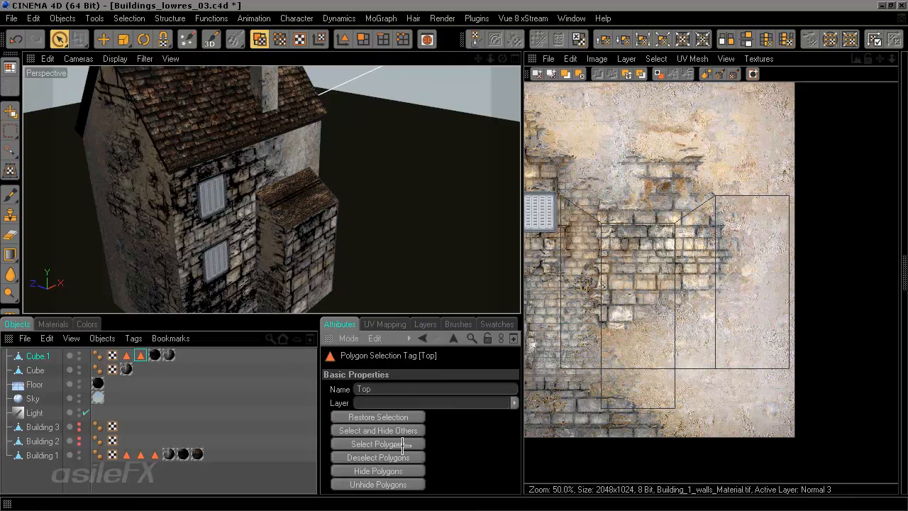
click(403, 444)
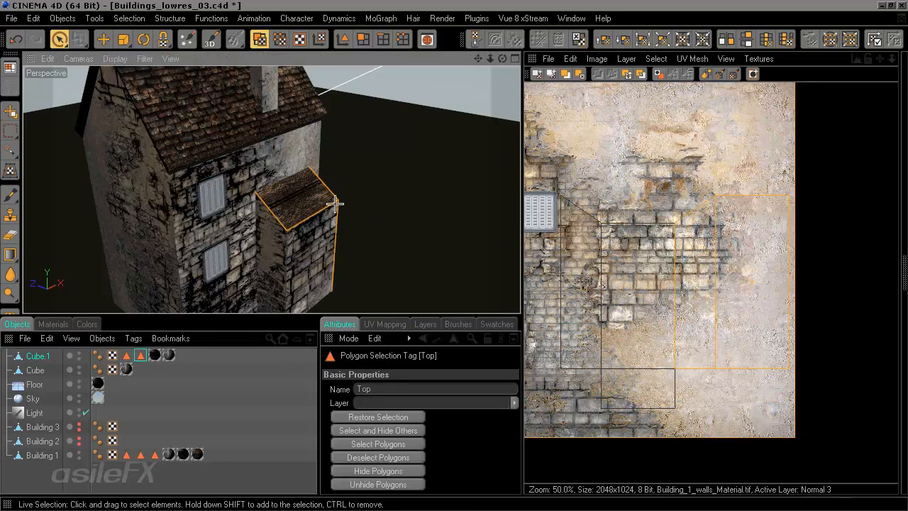
Step: Orbit and zoom around the lean-to to inspect the roof texture on its top polygons
alt+drag(388, 248, 310, 237)
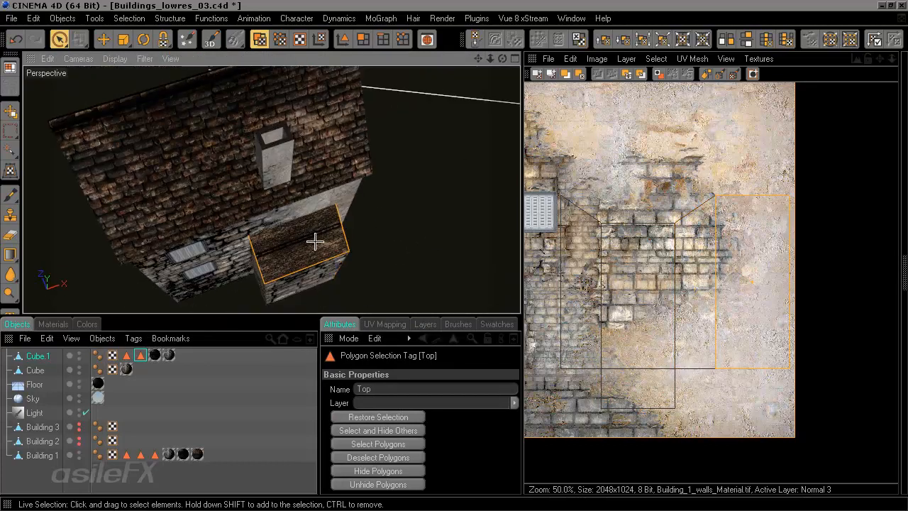
alt+drag(369, 231, 195, 175)
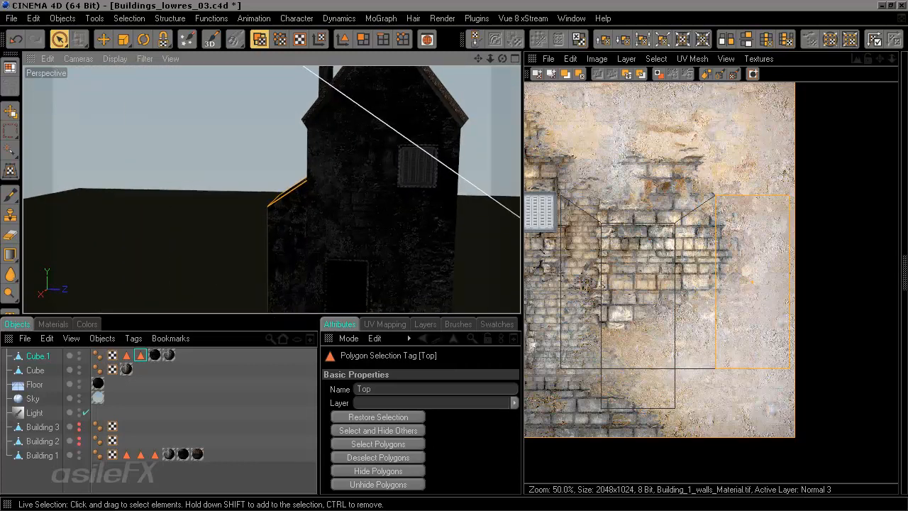
mouse_move(365, 252)
alt+mouse_down()
mouse_move(419, 249)
mouse_move(364, 251)
alt+mouse_up()
scroll(362, 250, up, 5)
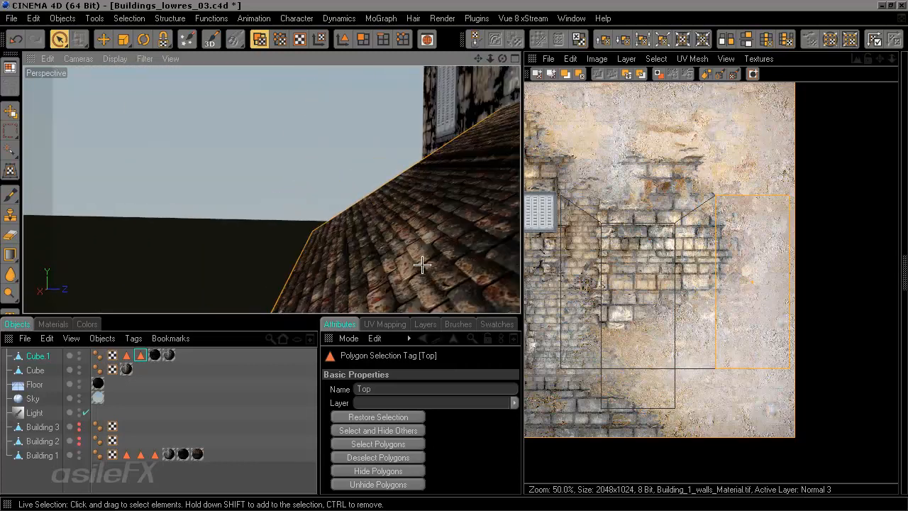
alt+drag(422, 264, 475, 261)
click(423, 227)
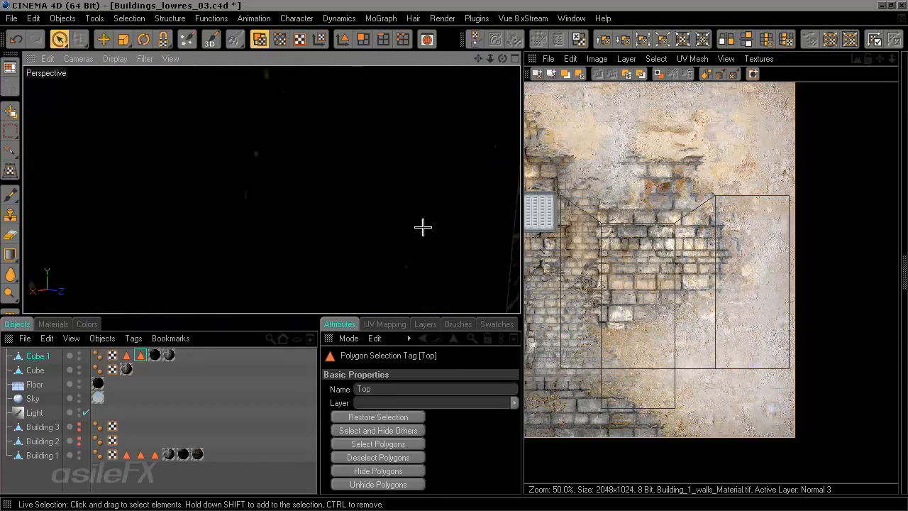
alt+drag(422, 227, 406, 242)
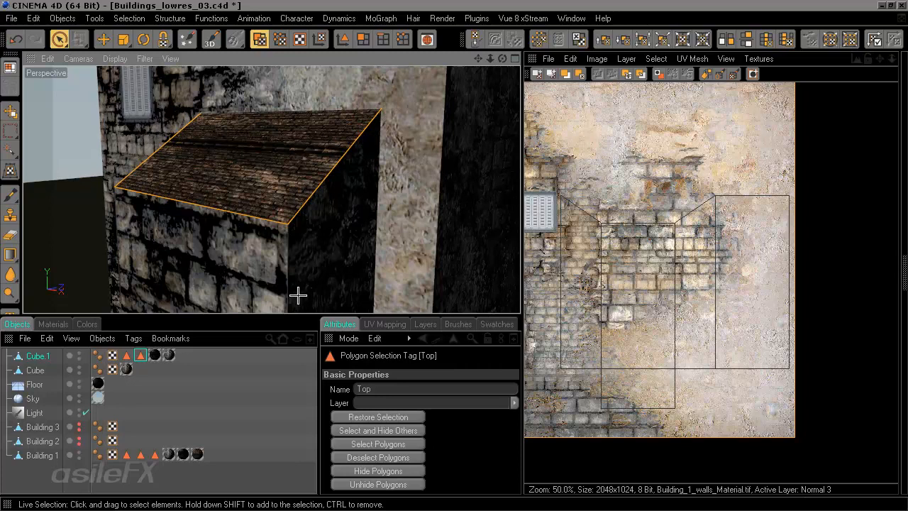
alt+drag(253, 196, 494, 193)
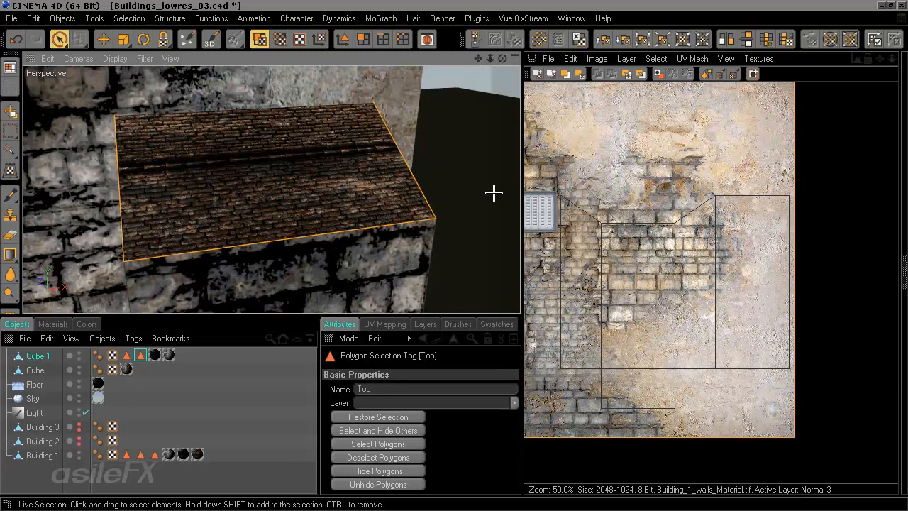
Step: Switch the texture view to an empty canvas for UV editing
click(549, 60)
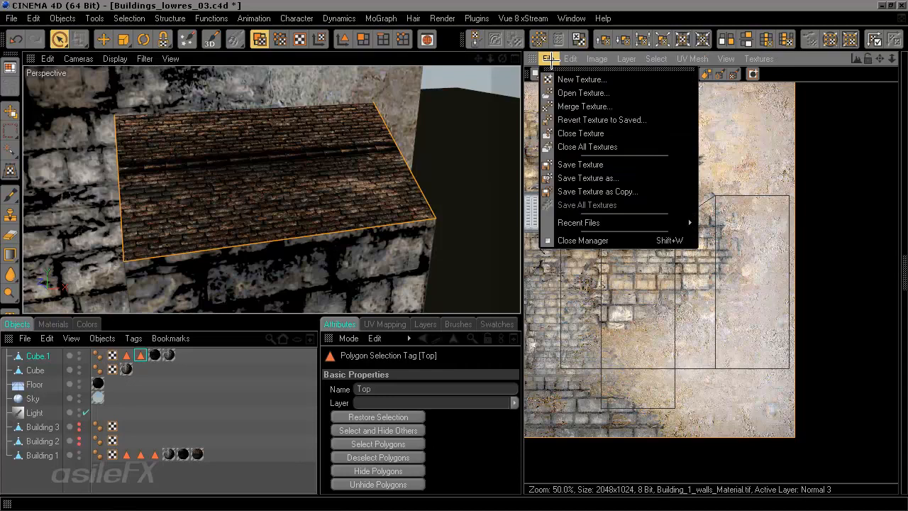
click(551, 60)
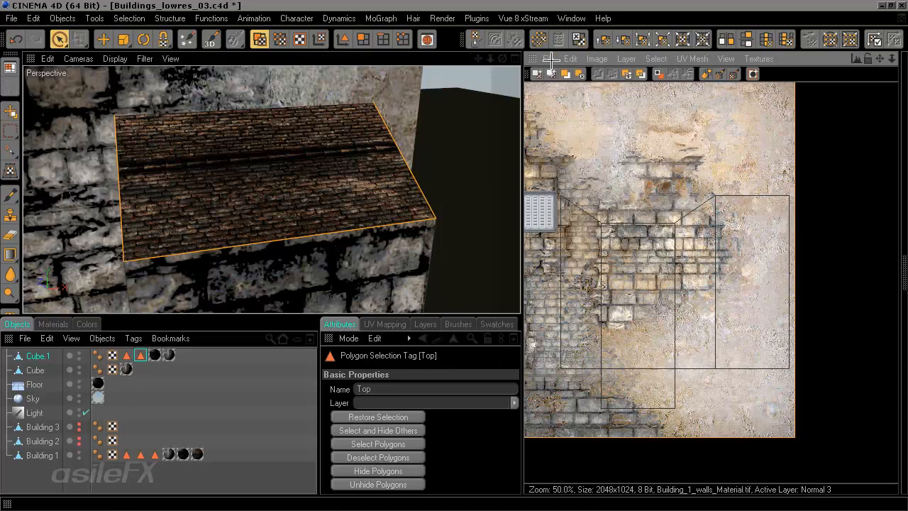
click(758, 58)
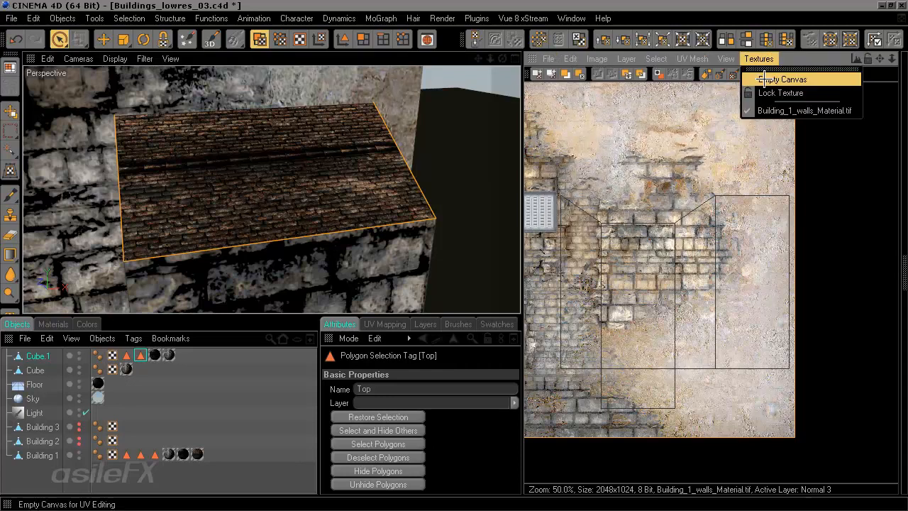
click(764, 80)
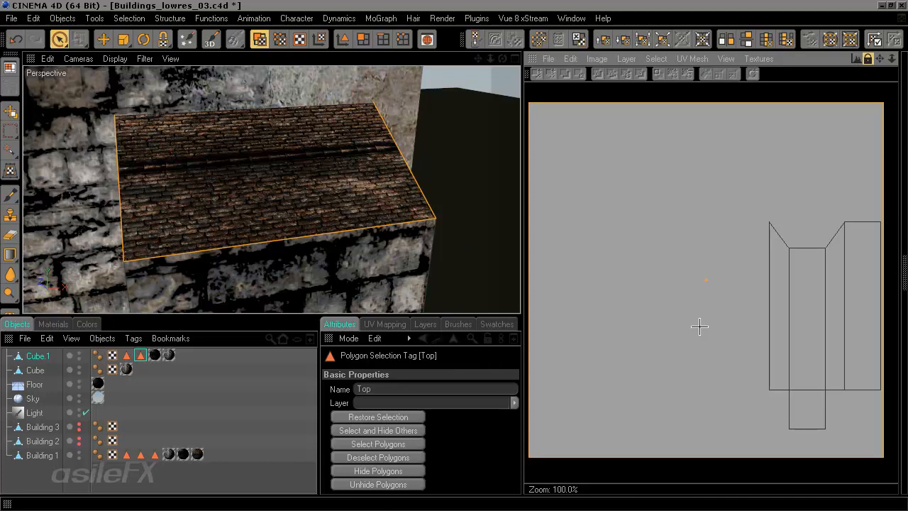
Step: Move the top polygons' UVs down on the empty canvas
alt+drag(404, 185, 405, 170)
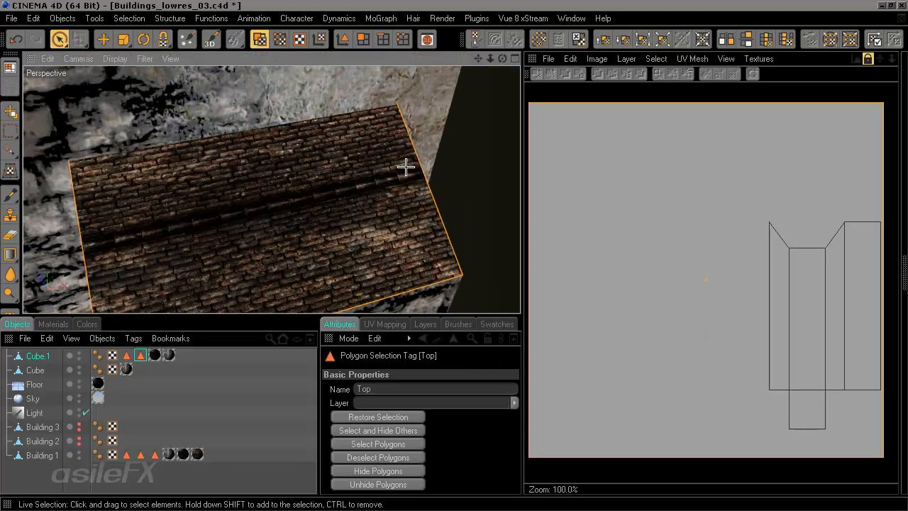
scroll(402, 166, down, 8)
alt+middle_drag(320, 147, 376, 185)
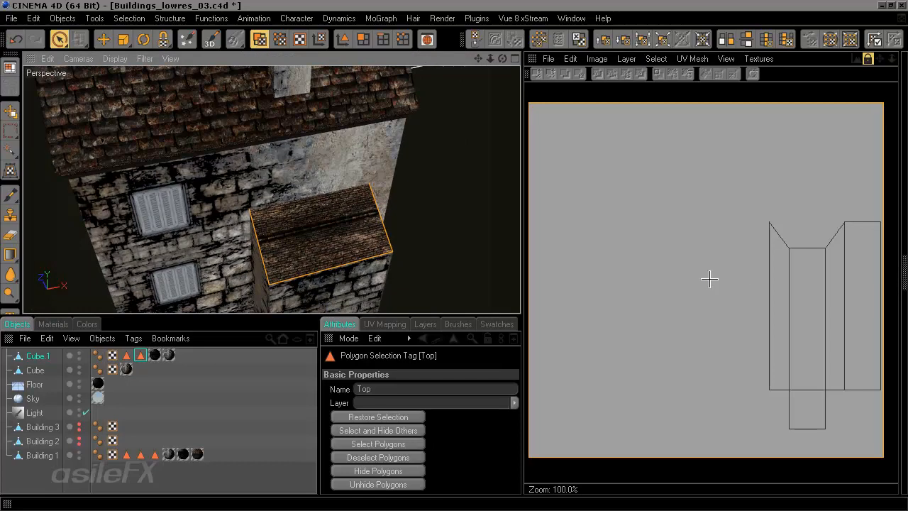
key(t)
drag(706, 280, 706, 279)
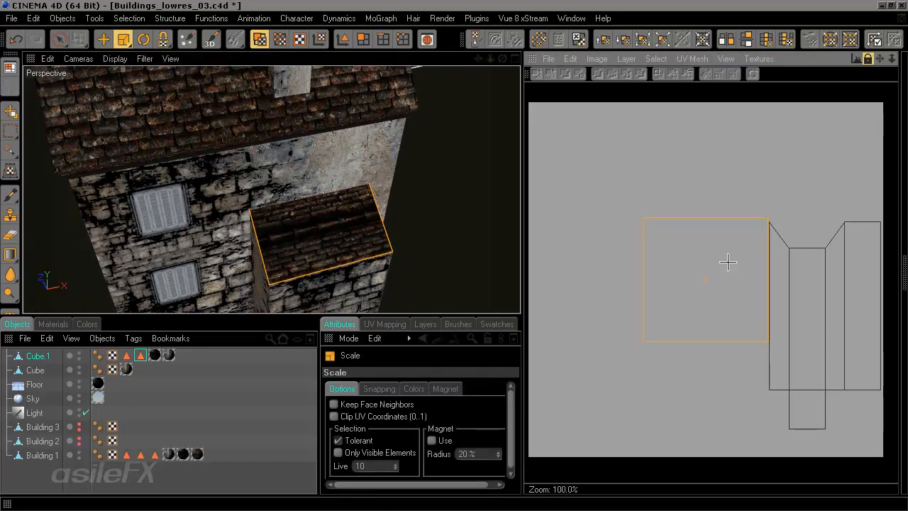
key(e)
drag(708, 233, 708, 275)
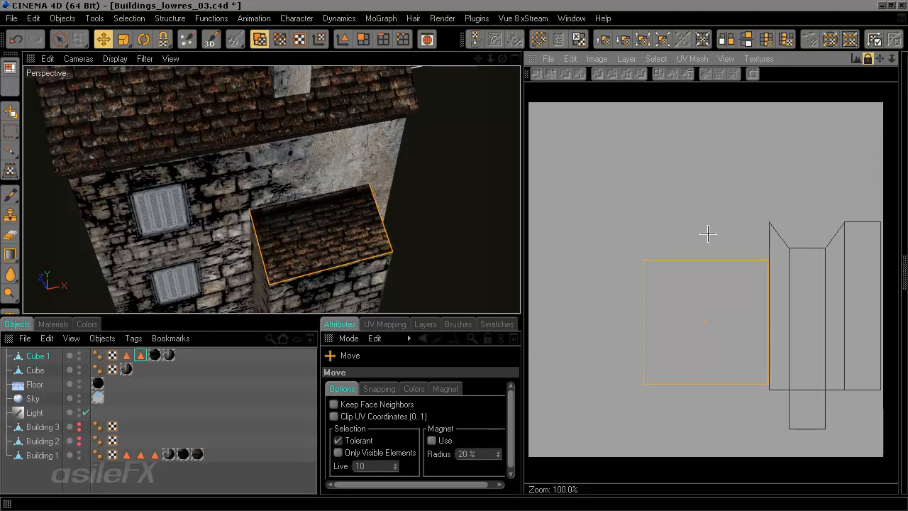
Step: Orbit around the lean-to roof to check how the roof texture sits on the top polygons
alt+middle_drag(154, 134, 181, 226)
alt+drag(221, 209, 195, 167)
alt+middle_drag(339, 251, 295, 169)
alt+right_drag(342, 249, 397, 249)
alt+drag(341, 249, 339, 284)
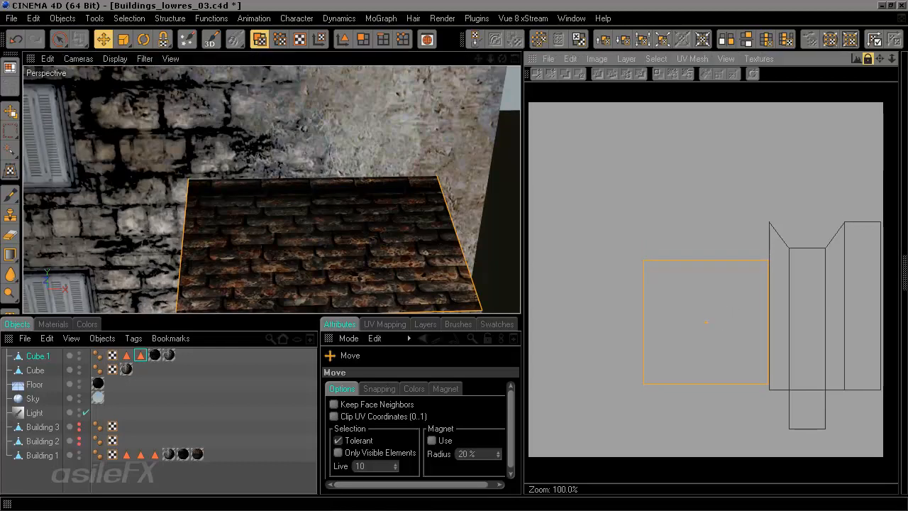
drag(706, 322, 706, 324)
alt+drag(383, 206, 381, 272)
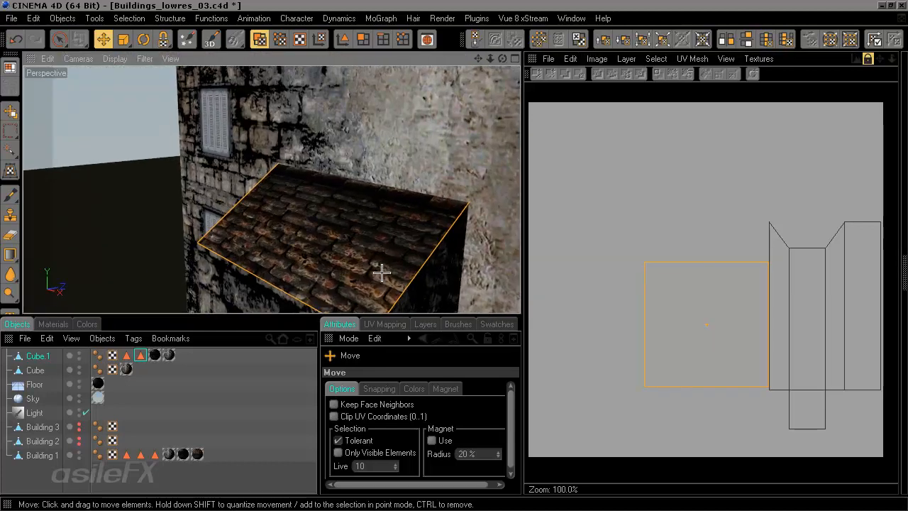
scroll(380, 274, down, 7)
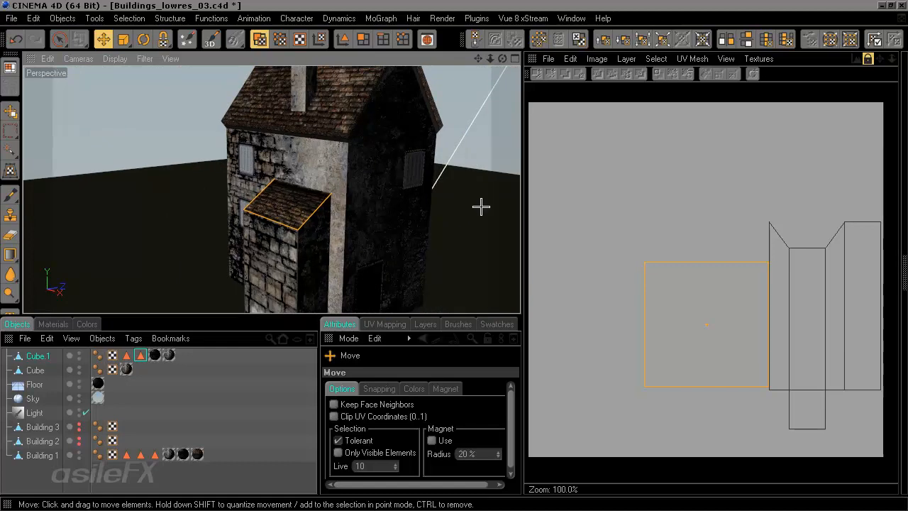
alt+middle_drag(449, 232, 448, 237)
alt+drag(354, 213, 295, 256)
mouse_move(403, 278)
alt+mouse_down()
mouse_move(369, 295)
mouse_move(393, 274)
alt+mouse_up()
Step: Switch to the asileFX_Training_720p_modeling layout and render a preview of the textured house
click(10, 67)
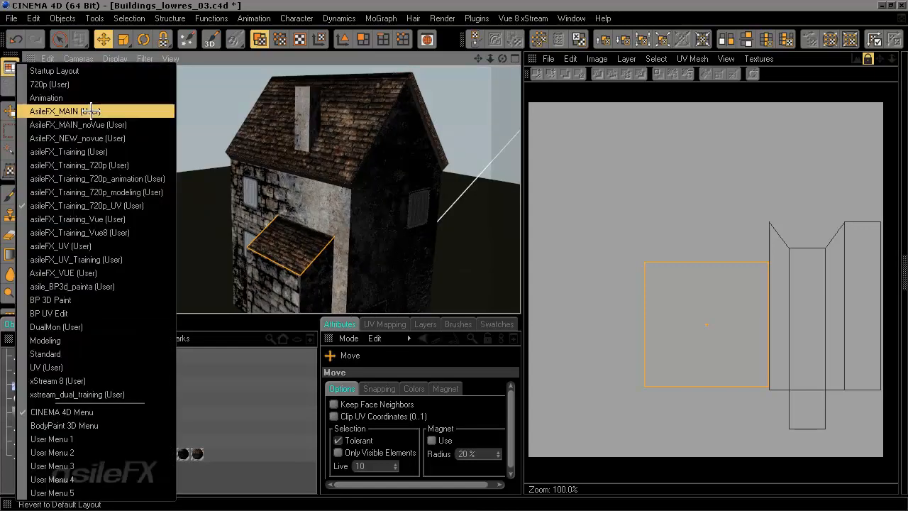
click(153, 190)
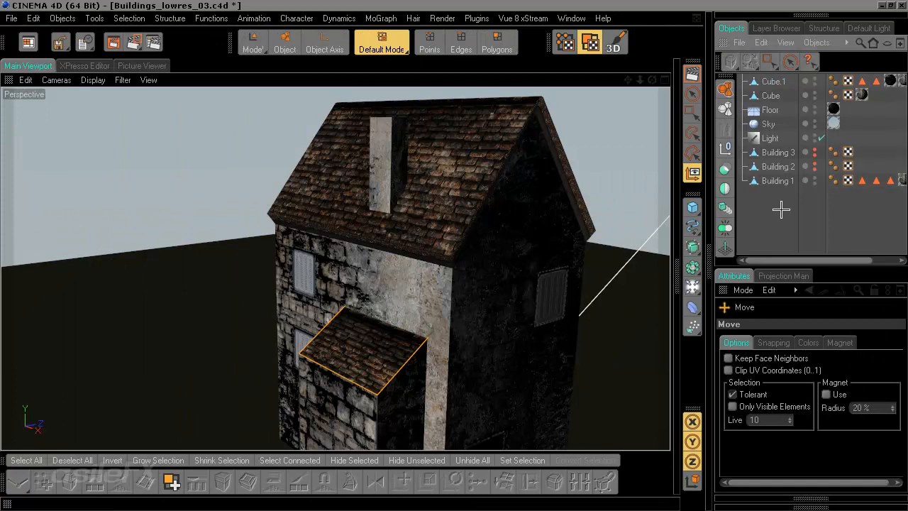
alt+drag(520, 313, 425, 237)
click(691, 73)
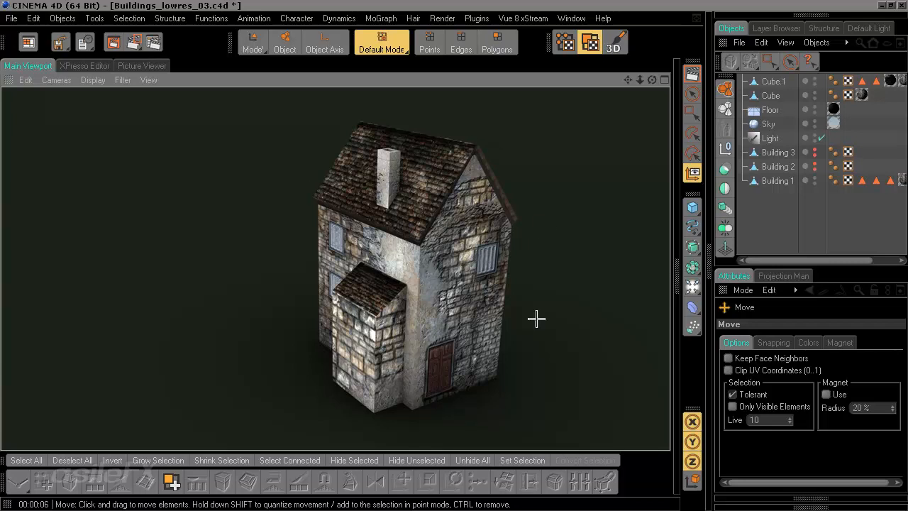
scroll(527, 280, down, 5)
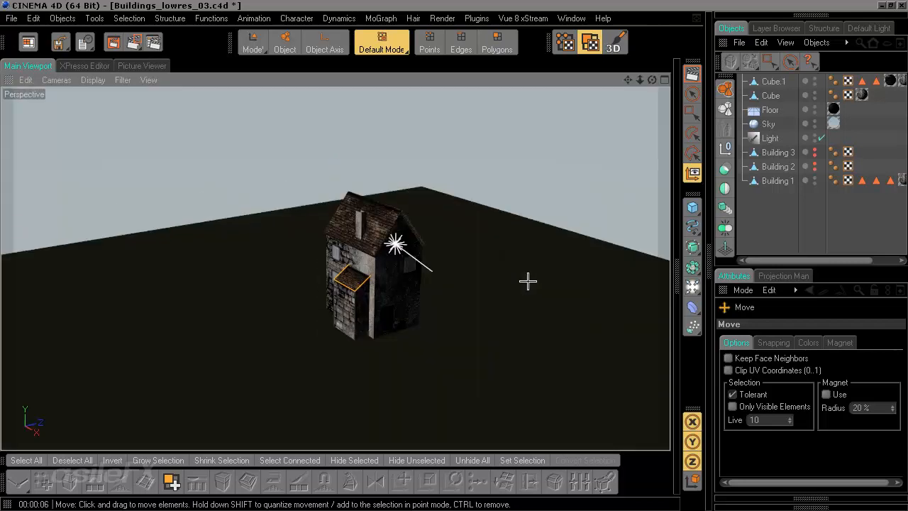
Step: Render the active view to preview the textured house, then orbit around the scene
click(693, 73)
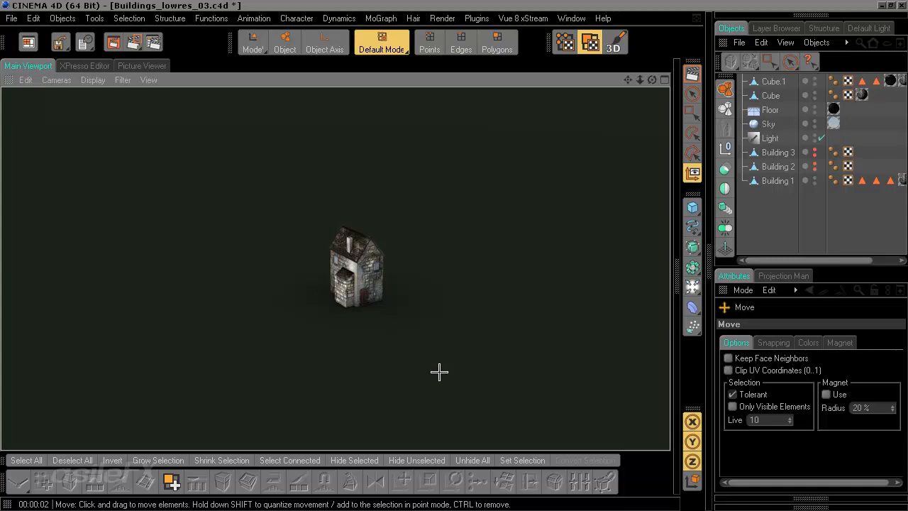
mouse_move(512, 290)
alt+mouse_down()
mouse_move(660, 295)
mouse_move(504, 300)
alt+mouse_up()
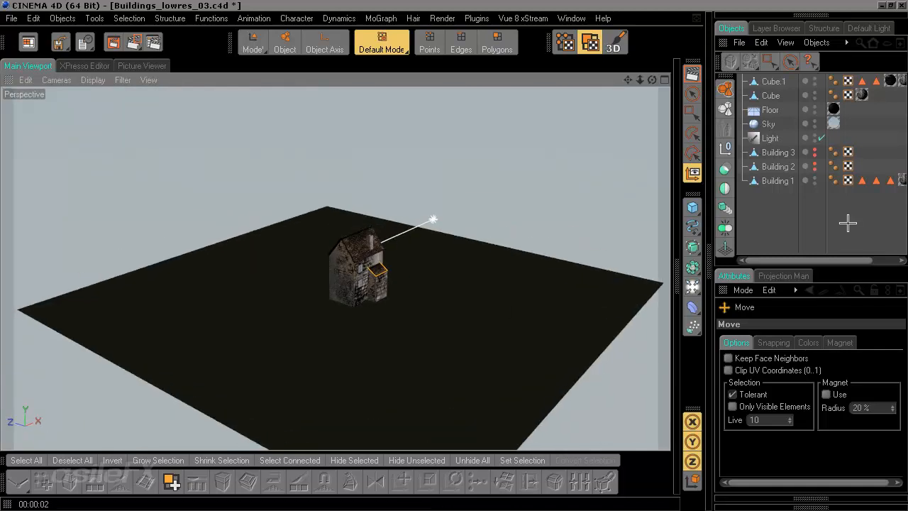
alt+middle_drag(443, 244, 387, 261)
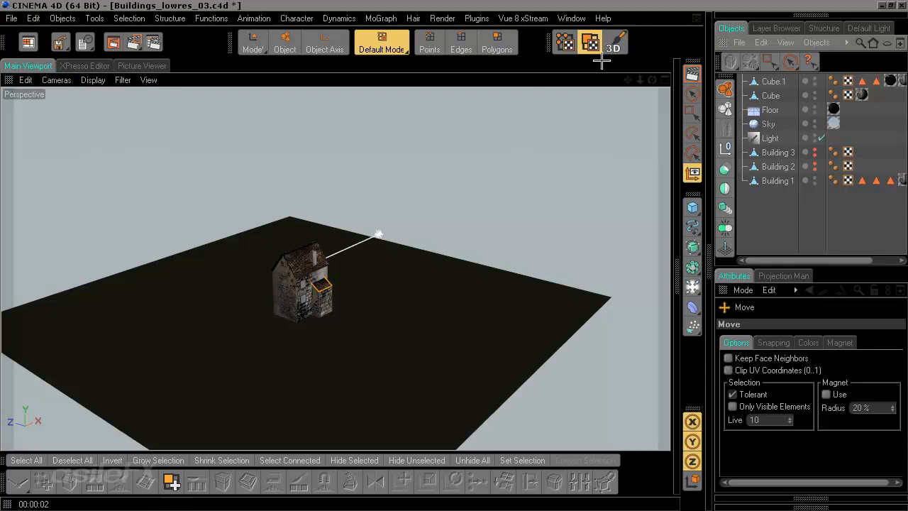
Step: Switch to Model mode and render another preview of the textured house in the active view
click(253, 41)
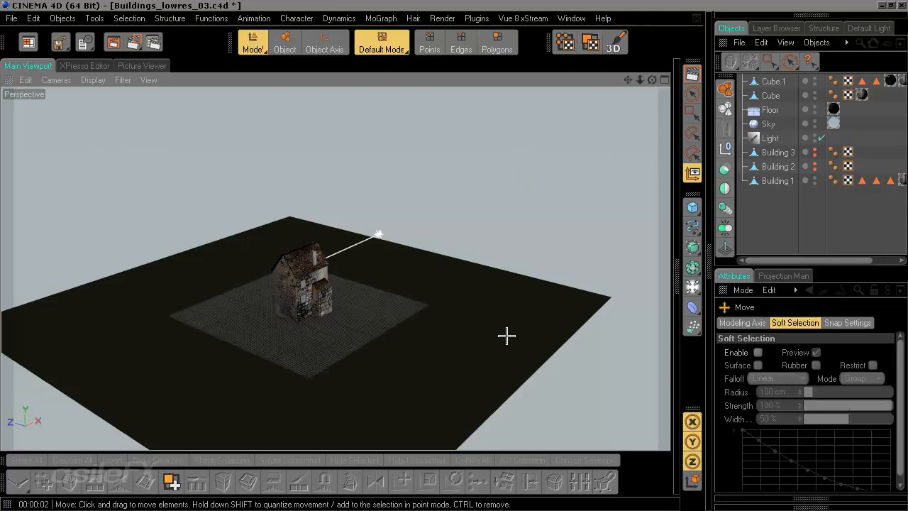
scroll(507, 334, up, 4)
mouse_move(503, 335)
alt+mouse_down()
mouse_move(494, 381)
mouse_move(398, 387)
mouse_move(354, 365)
mouse_move(447, 358)
mouse_move(500, 328)
alt+mouse_up()
scroll(497, 330, down, 4)
click(693, 71)
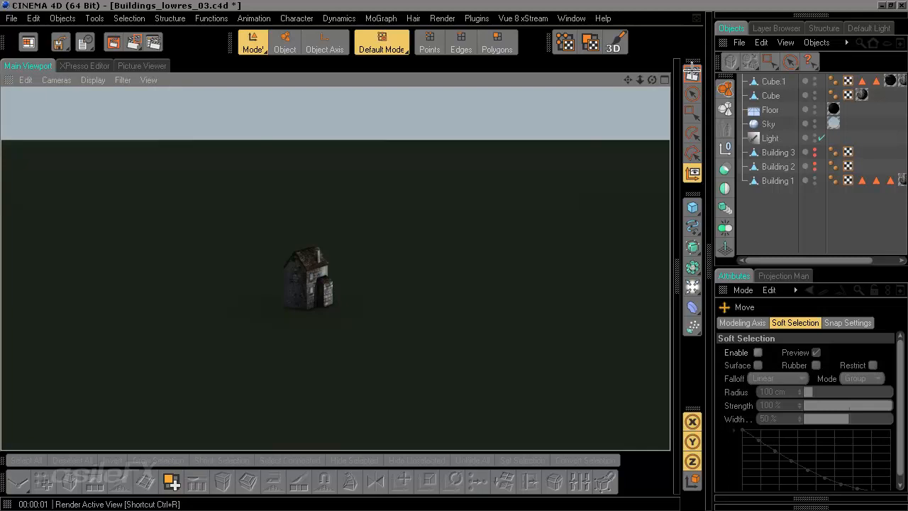
click(436, 309)
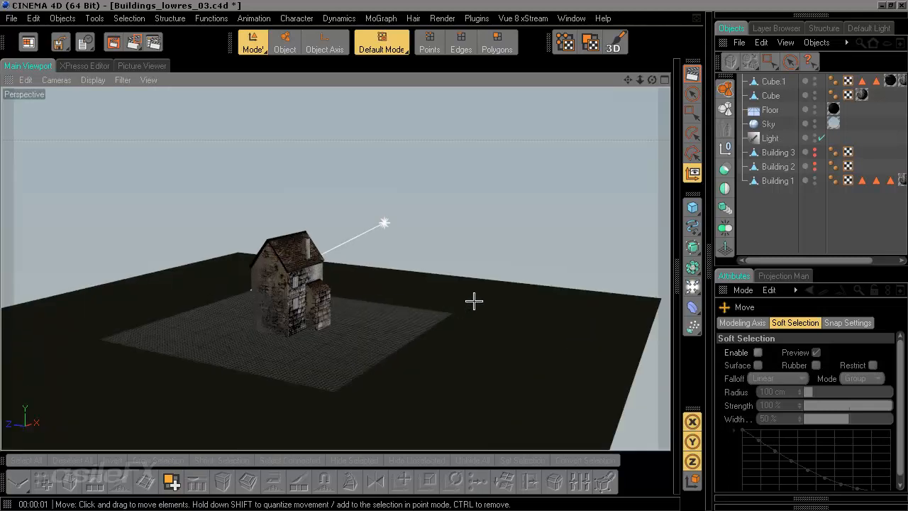
Step: Orbit and zoom around the house to inspect the textured lean-to from several angles
alt+drag(474, 300, 394, 269)
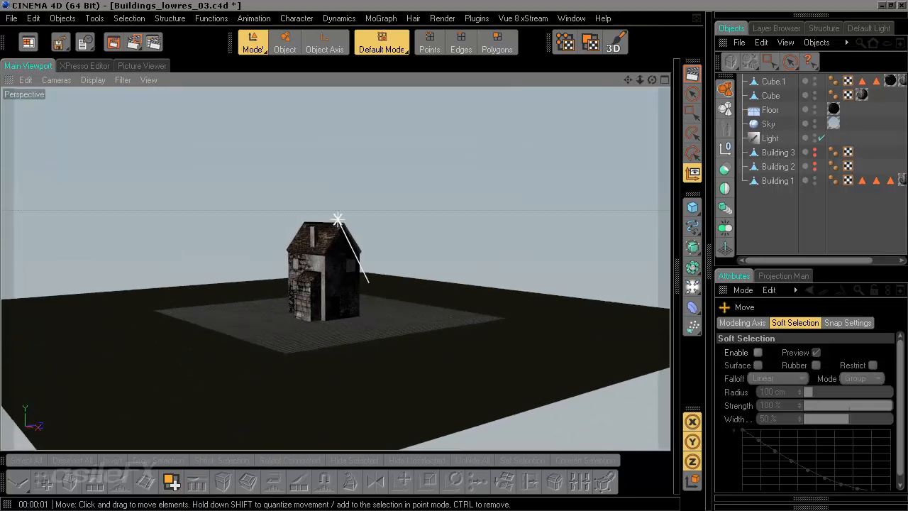
scroll(460, 357, up, 5)
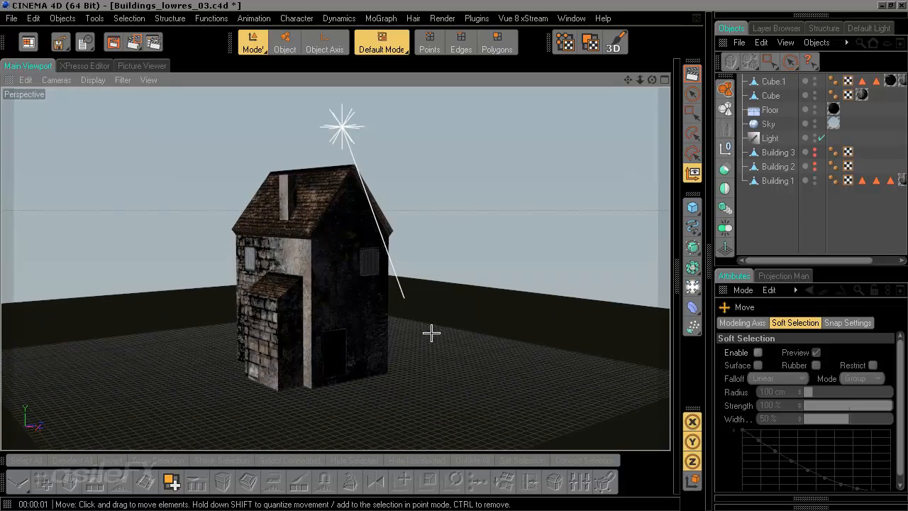
alt+drag(432, 333, 485, 314)
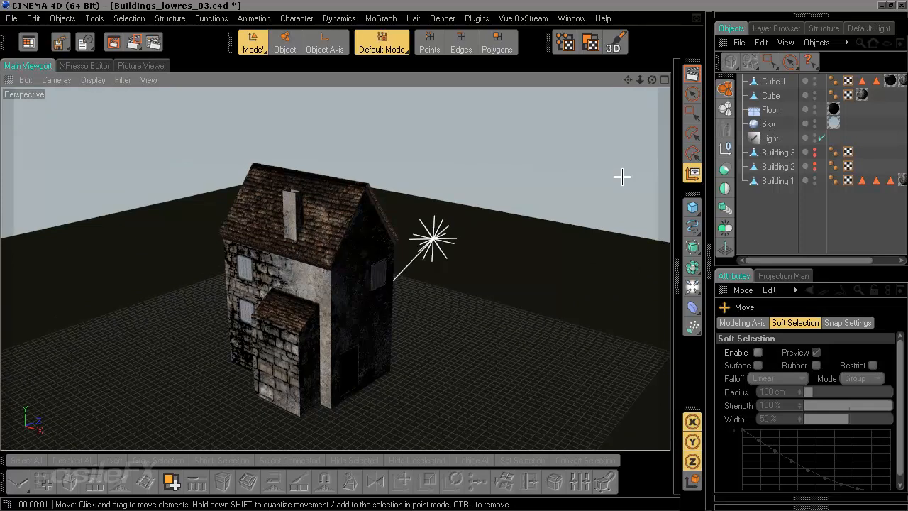
click(783, 215)
scroll(398, 267, down, 2)
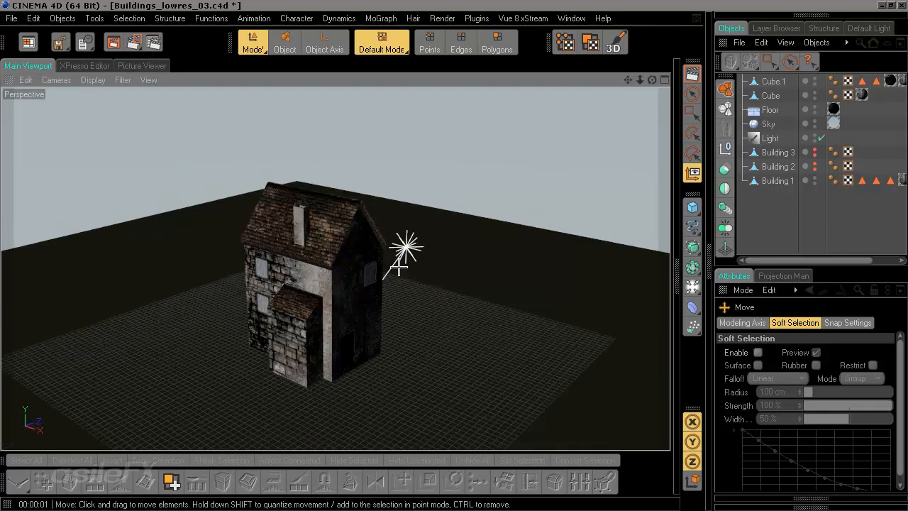
scroll(427, 280, down, 2)
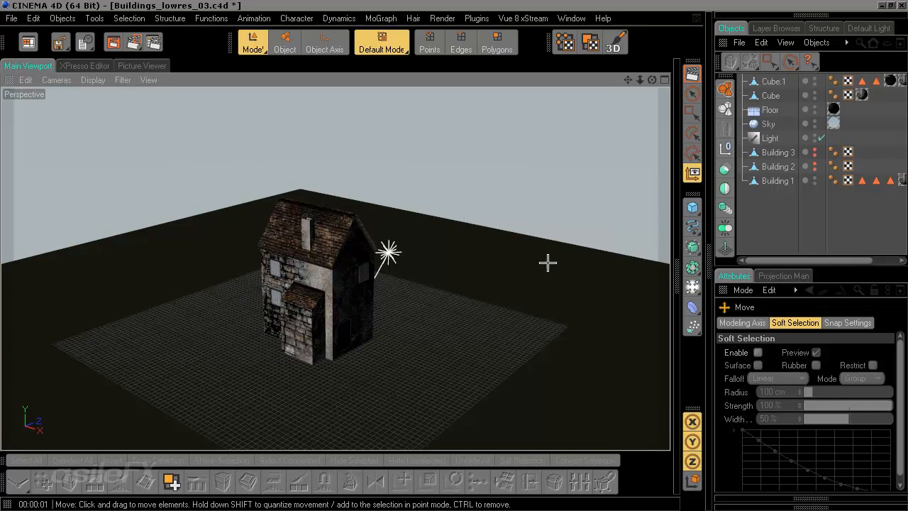